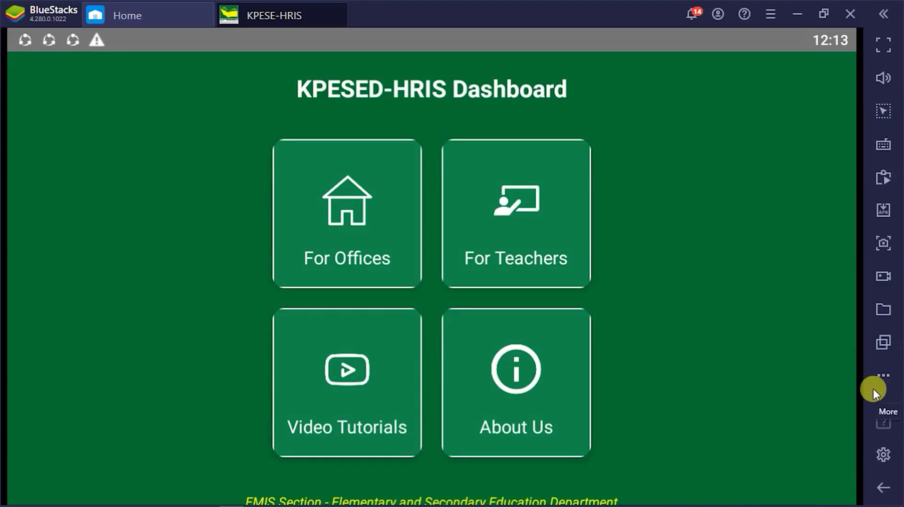
Sign in to the teachers' section with the employee's CNIC number and account password, and open the detailed profile
{"action": "left_click", "coordinate": [532, 254]}
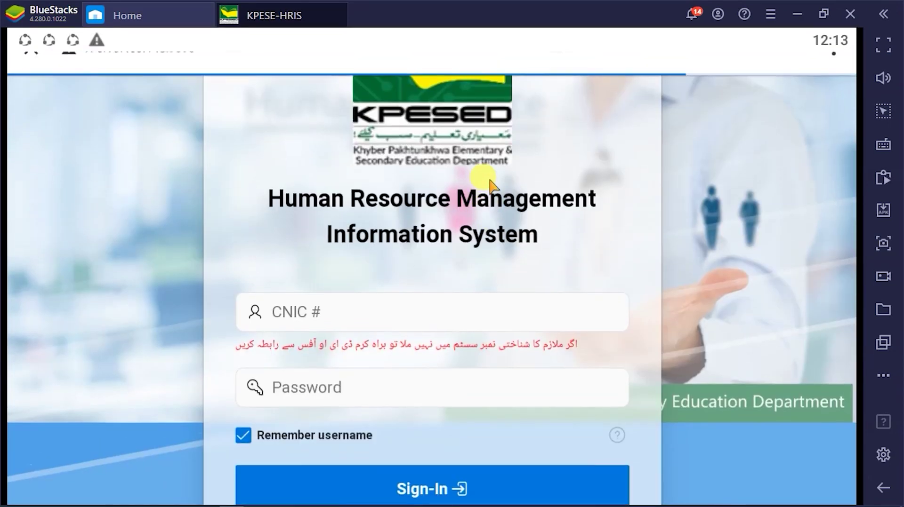
{"action": "scroll", "coordinate": [490, 179], "scroll_direction": "down", "scroll_amount": 2}
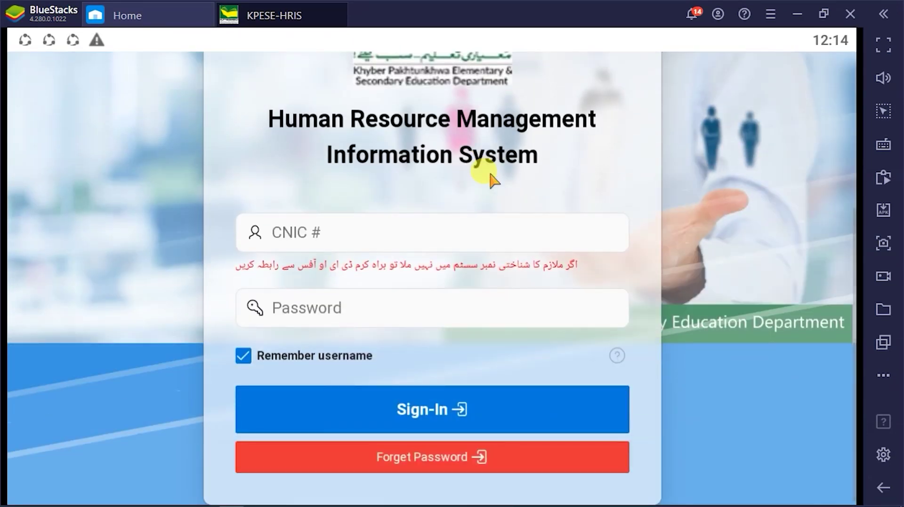
{"action": "left_click", "coordinate": [397, 228]}
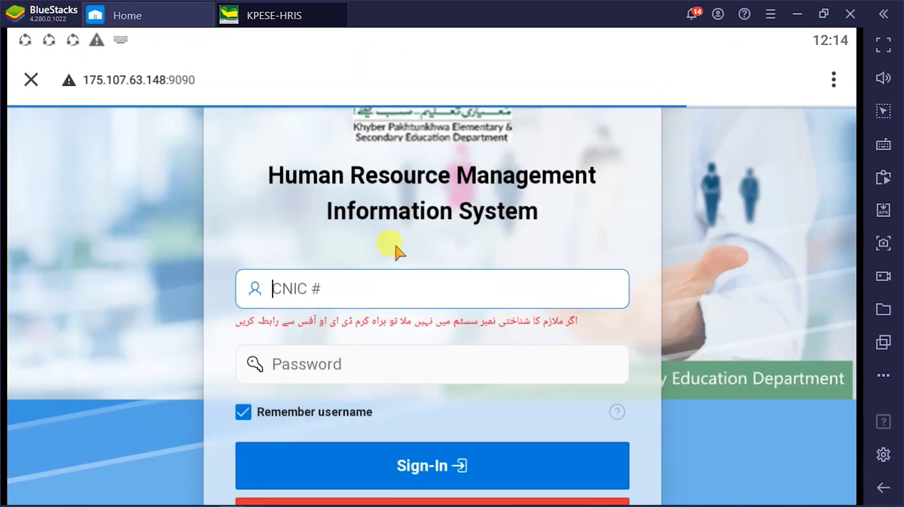
{"action": "type", "text": "1"}
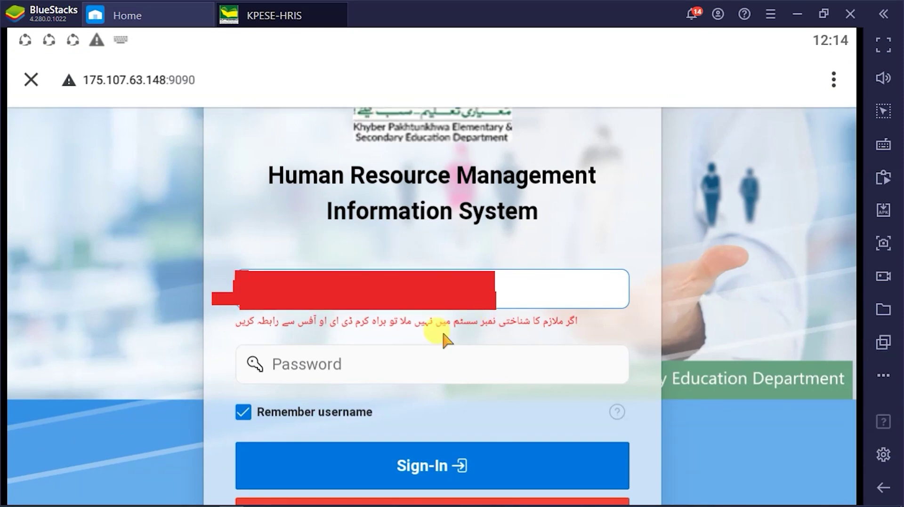
{"action": "left_click", "coordinate": [516, 295]}
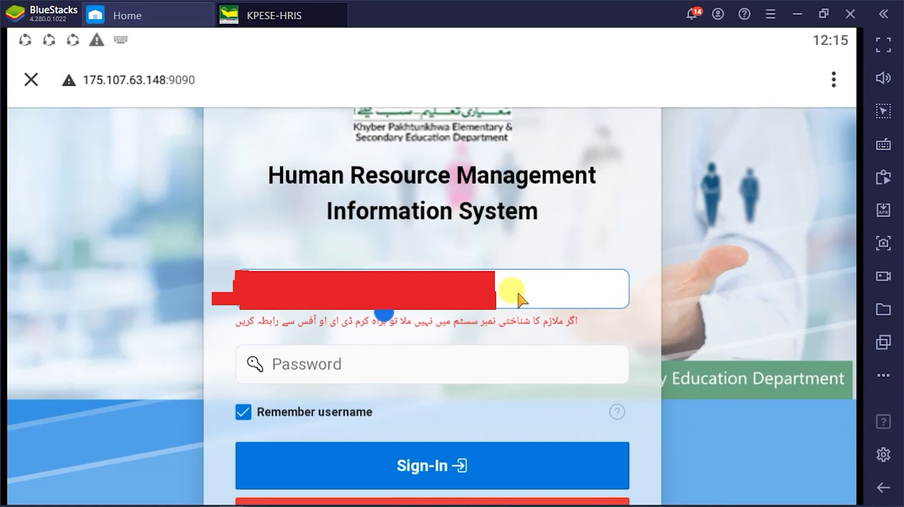
{"action": "left_click", "coordinate": [301, 372]}
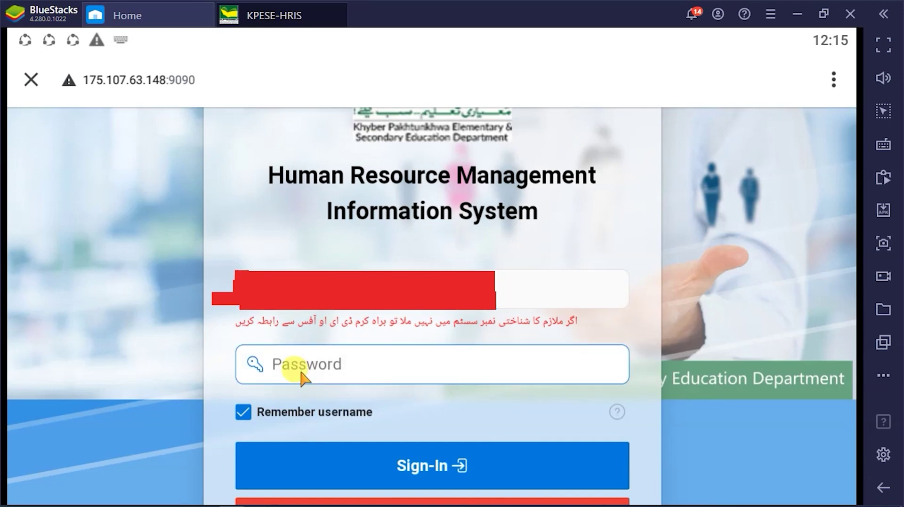
{"action": "key", "text": "ctrl+v"}
{"action": "left_click", "coordinate": [392, 469]}
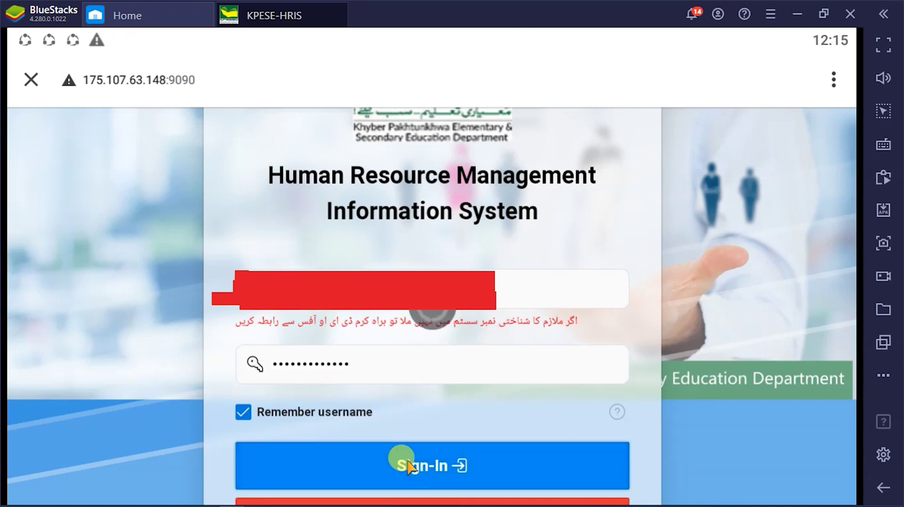
{"action": "key", "text": "Escape"}
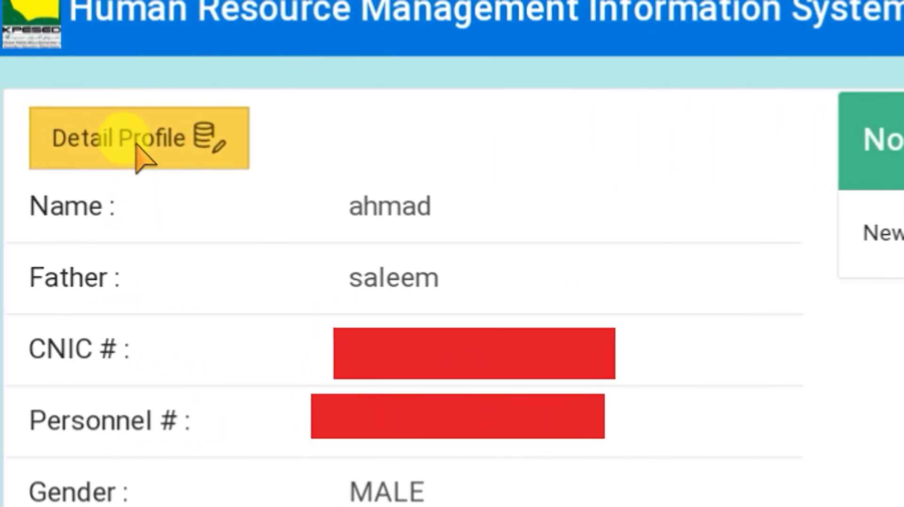
{"action": "left_click", "coordinate": [137, 150]}
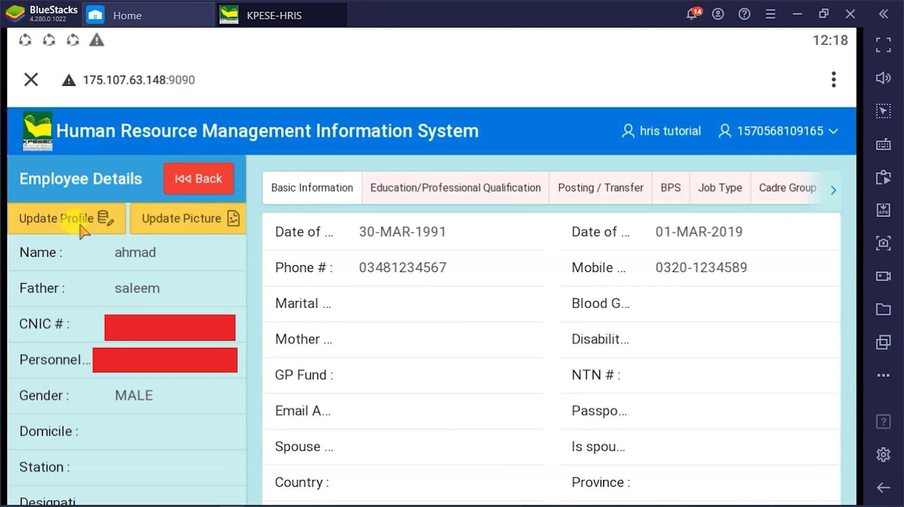
Open the employee picture upload and look through the device's recent image files
{"action": "left_click", "coordinate": [191, 221]}
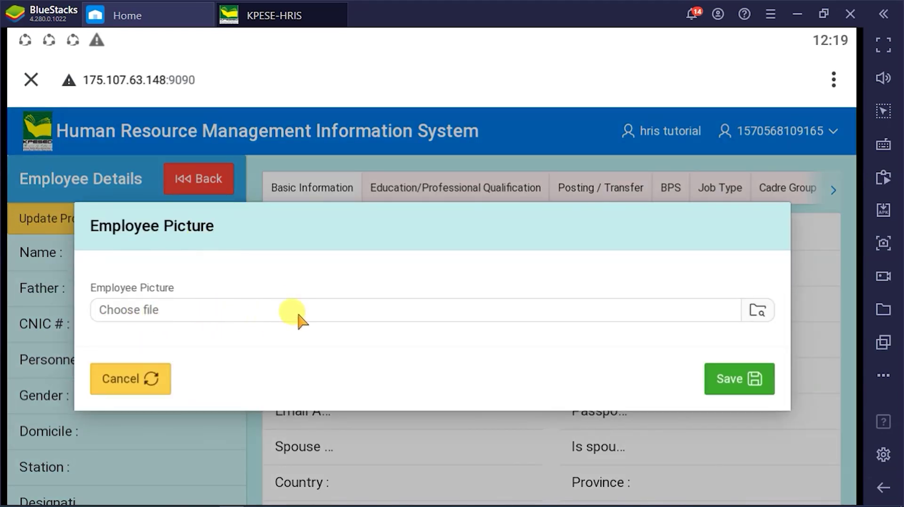
{"action": "left_click", "coordinate": [394, 308]}
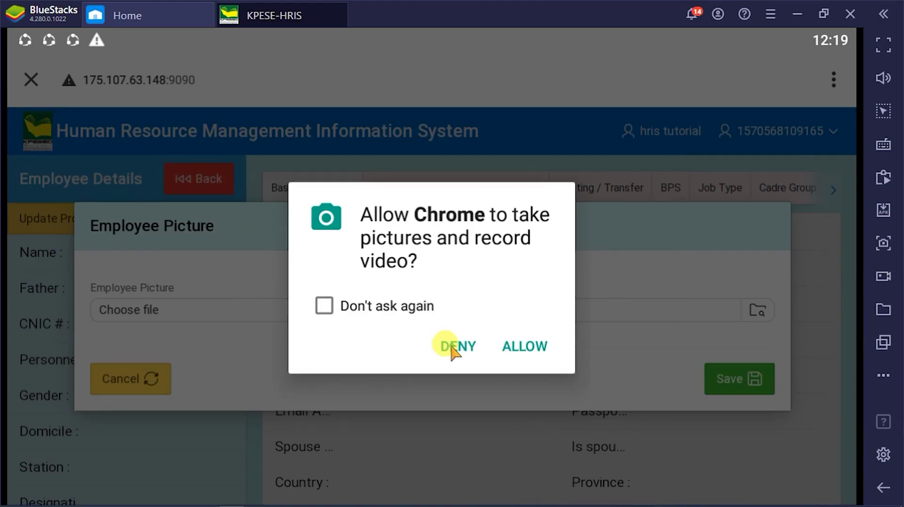
{"action": "left_click", "coordinate": [453, 413]}
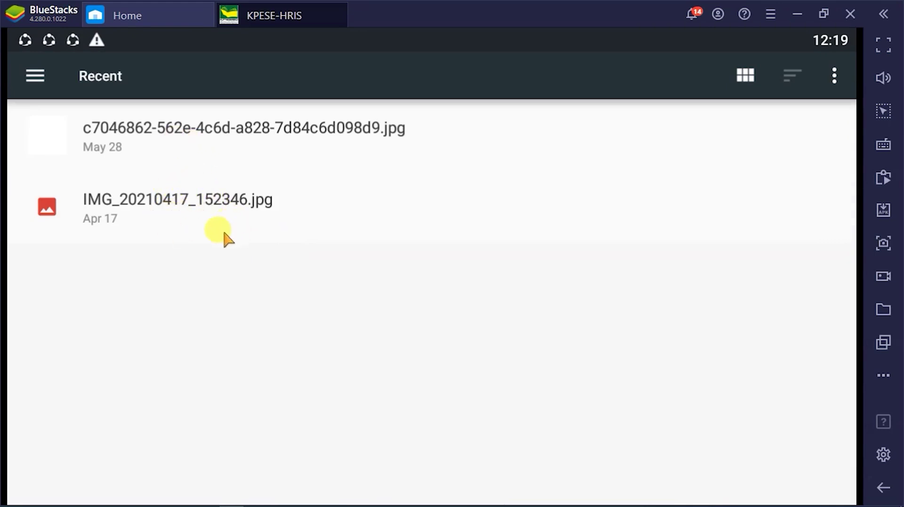
{"action": "left_click", "coordinate": [882, 488]}
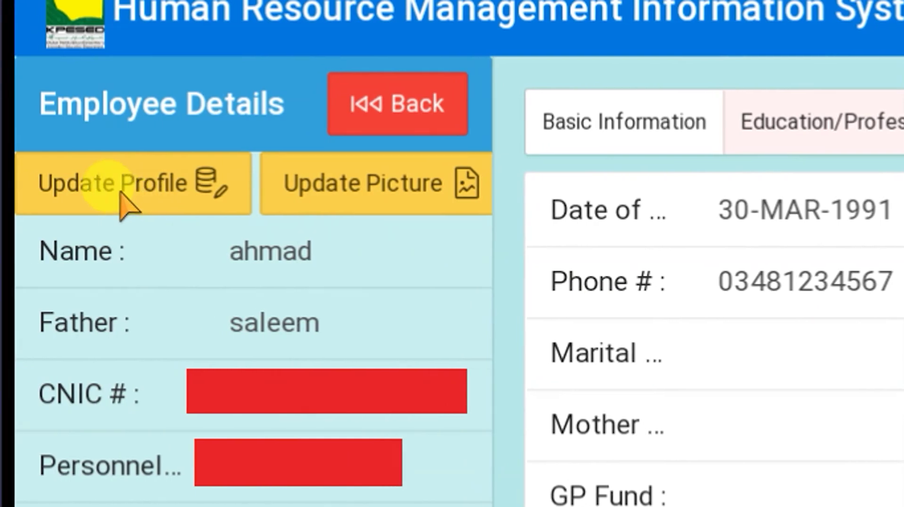
Open the employee profile for updating and set the gender to MALE
{"action": "left_click", "coordinate": [129, 198]}
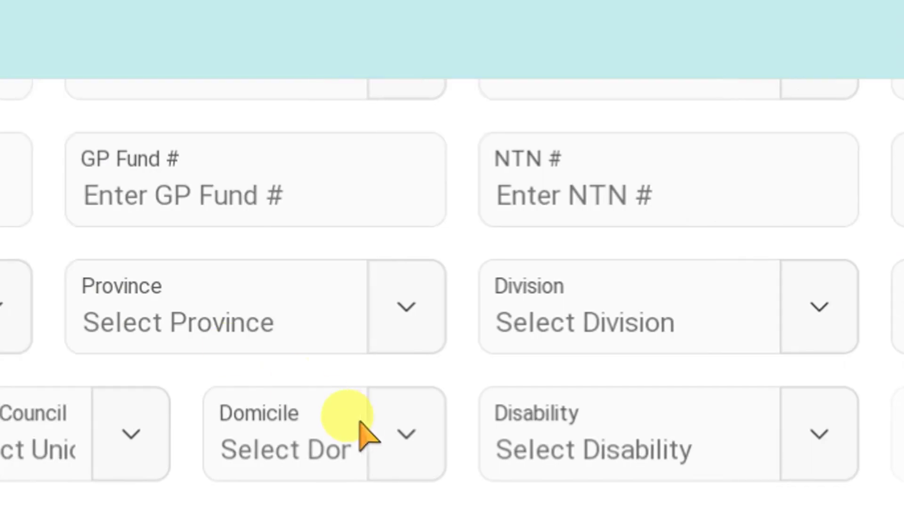
{"action": "scroll", "coordinate": [188, 262], "scroll_direction": "up", "scroll_amount": 6}
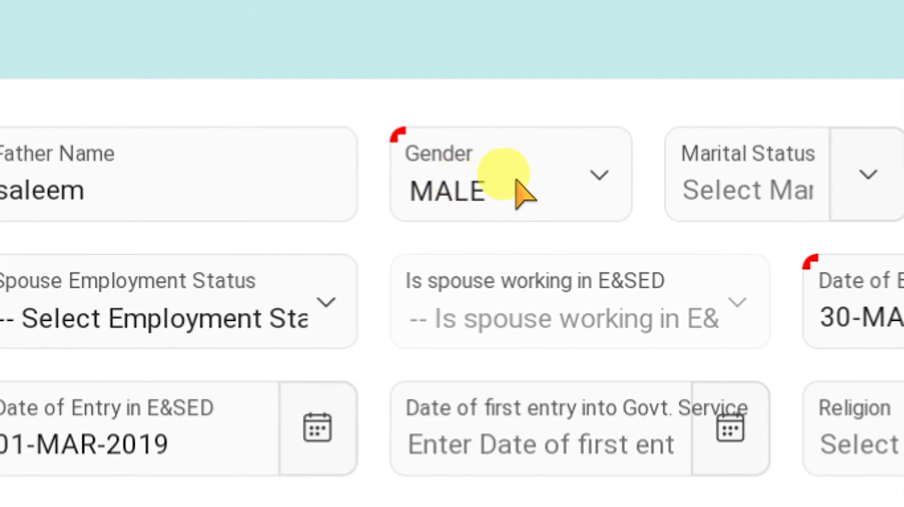
{"action": "left_click", "coordinate": [536, 195]}
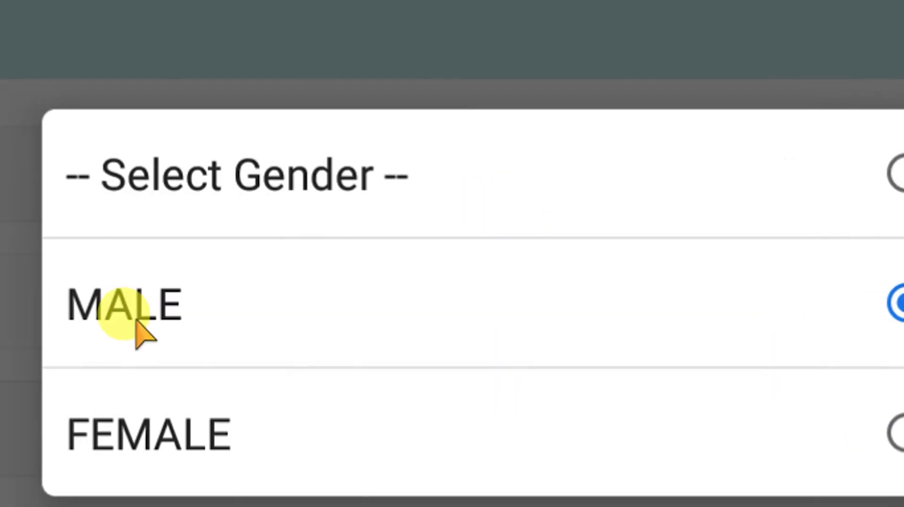
{"action": "left_click", "coordinate": [151, 322]}
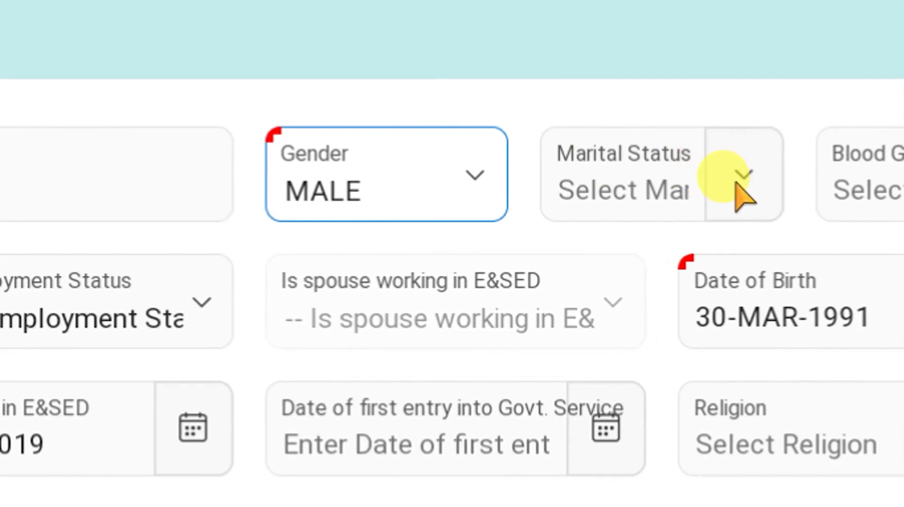
Set the marital status to Single and the spouse employment status to Employed
{"action": "left_click", "coordinate": [728, 194]}
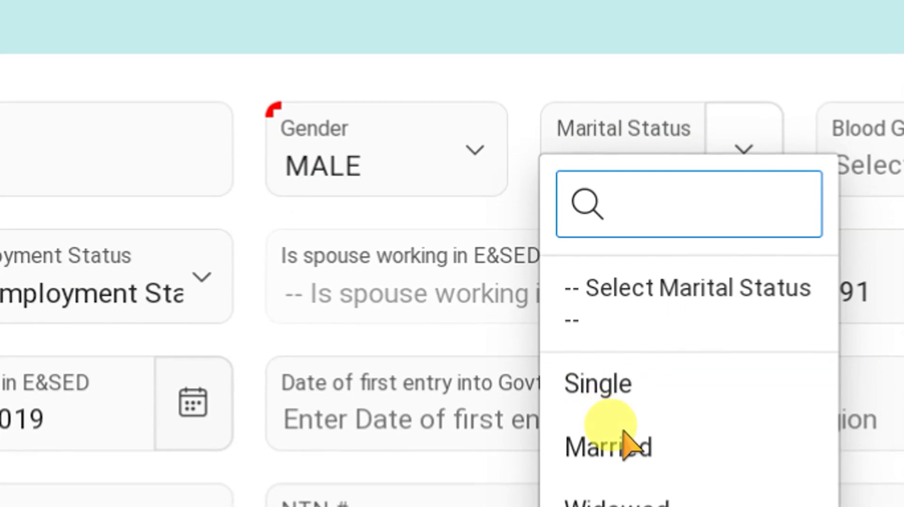
{"action": "left_click", "coordinate": [608, 392]}
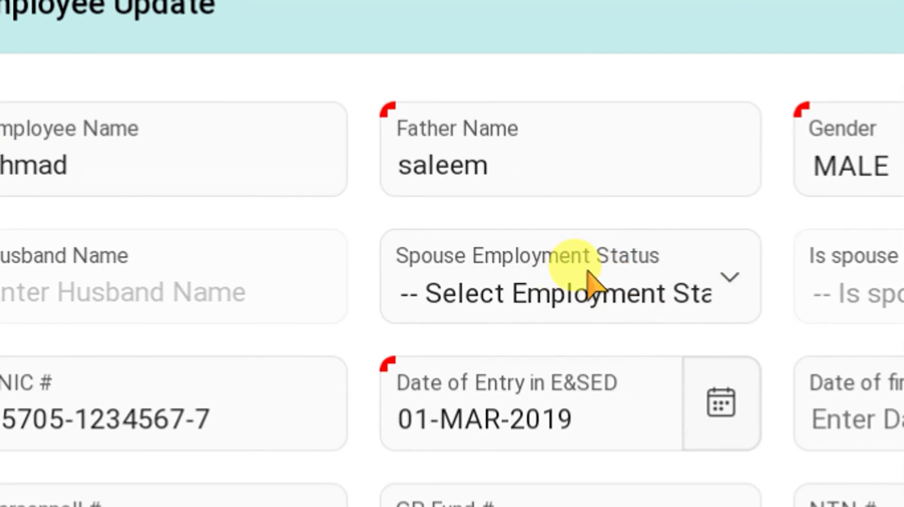
{"action": "left_click", "coordinate": [625, 268]}
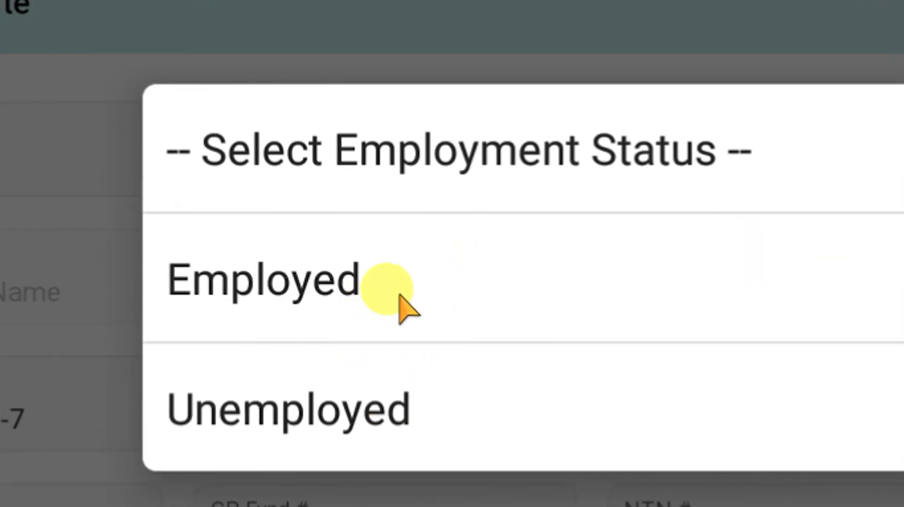
{"action": "left_click", "coordinate": [375, 299]}
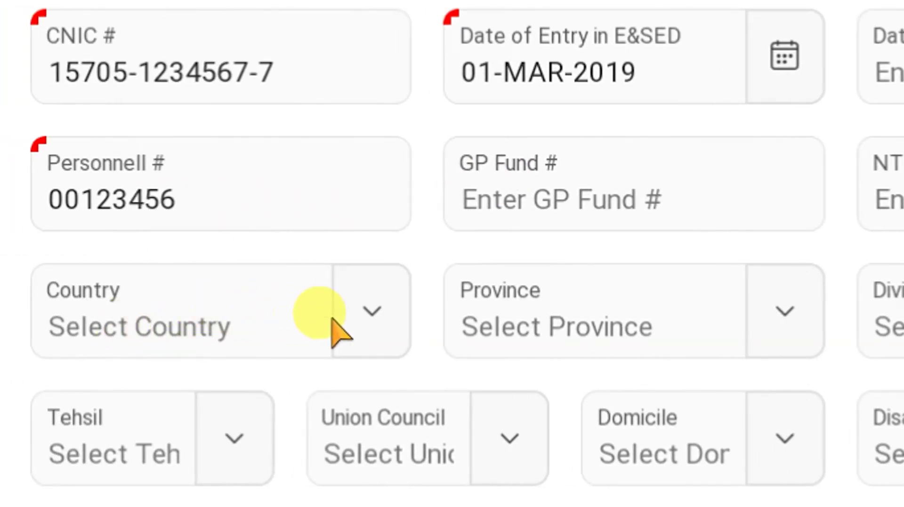
Set the employee's country to PAKISTAN and the province to KHYBER PAKHTUNKHWA
{"action": "left_click", "coordinate": [350, 317]}
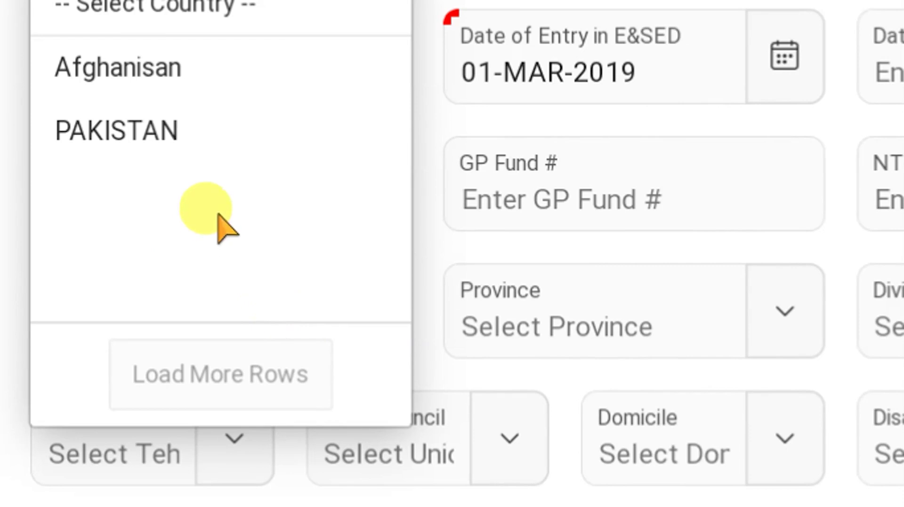
{"action": "left_click", "coordinate": [146, 134]}
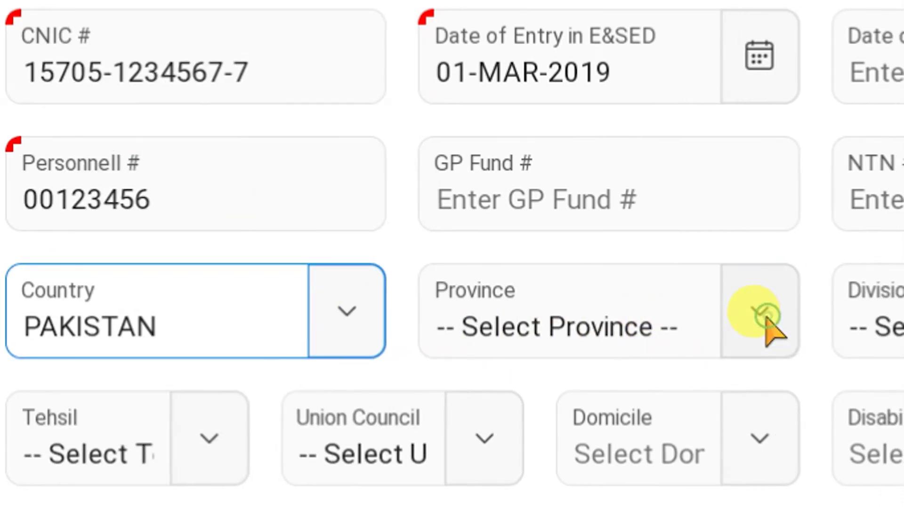
{"action": "left_click", "coordinate": [765, 318]}
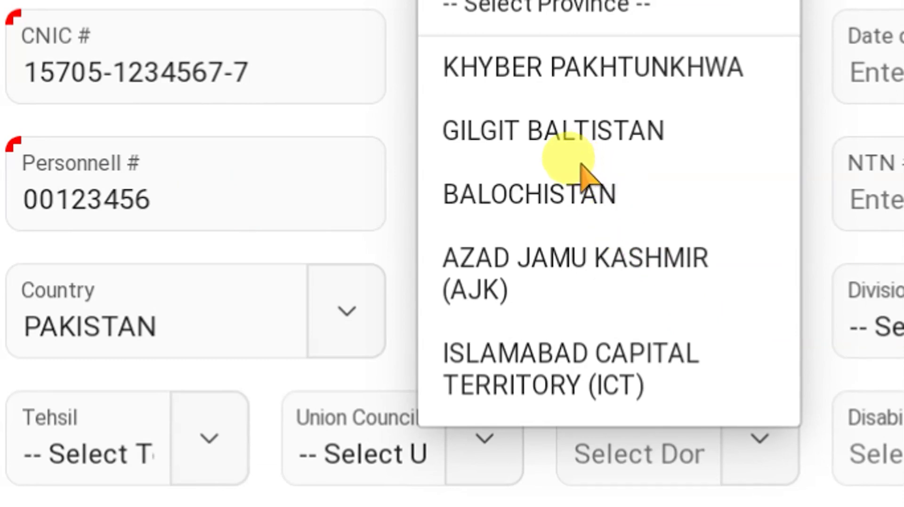
{"action": "scroll", "coordinate": [566, 202], "scroll_direction": "down", "scroll_amount": 1}
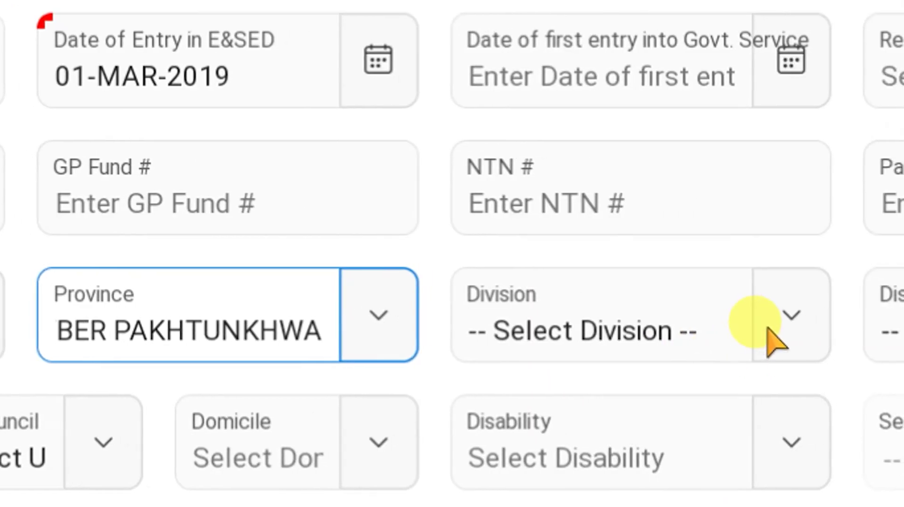
Set the employee's division to MALAKAND and the district to DIR PAYAN
{"action": "left_click", "coordinate": [769, 330]}
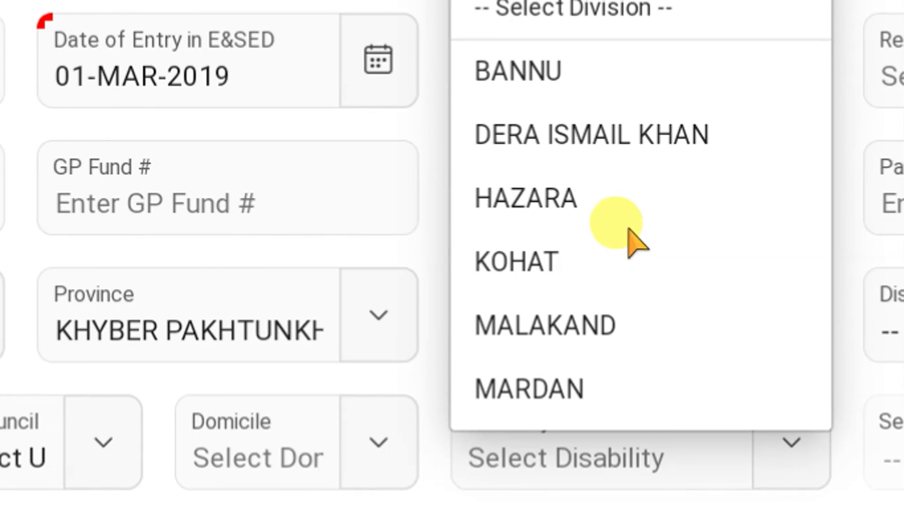
{"action": "left_click", "coordinate": [599, 325]}
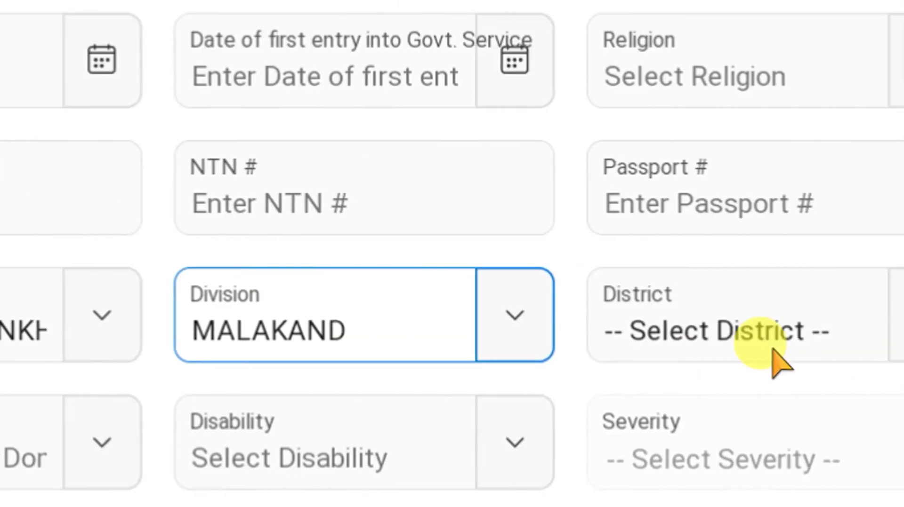
{"action": "left_click", "coordinate": [899, 316]}
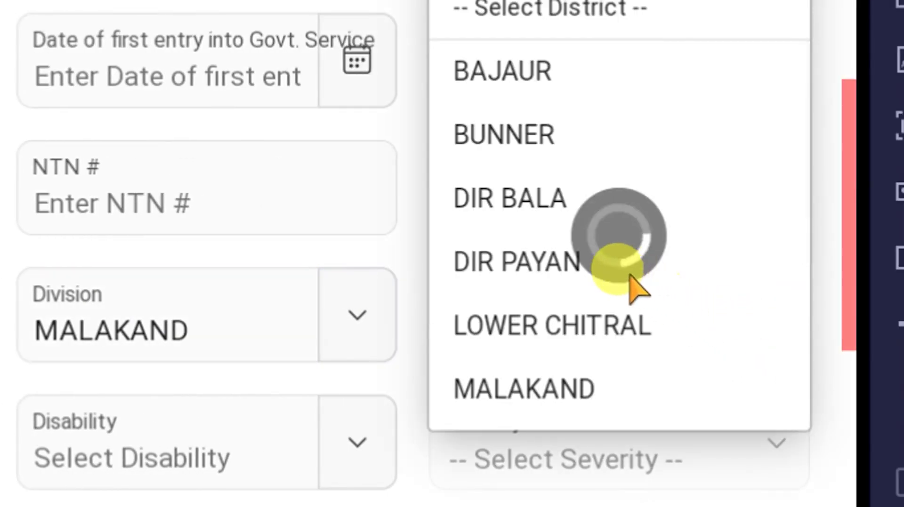
{"action": "left_click", "coordinate": [523, 278]}
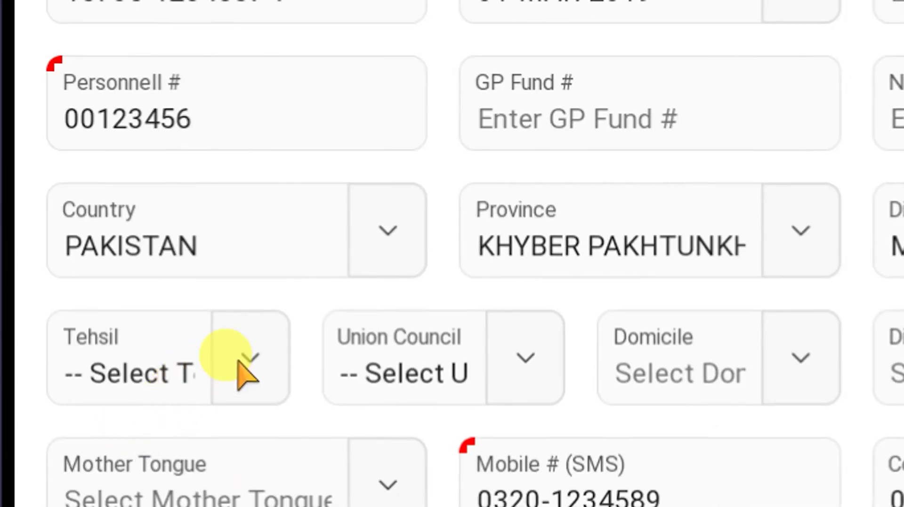
Set the employee's tehsil to BALAMBAT and the union council to KOTO
{"action": "left_click", "coordinate": [245, 374]}
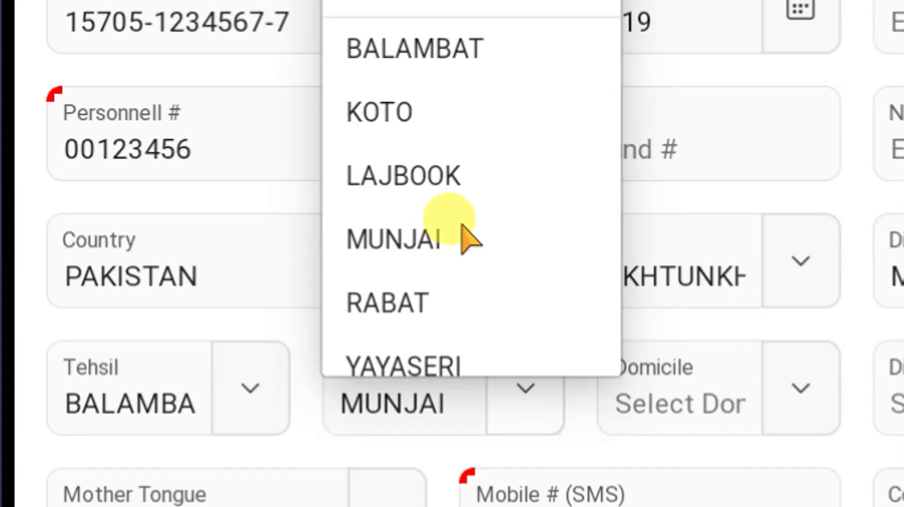
{"action": "left_click", "coordinate": [404, 120]}
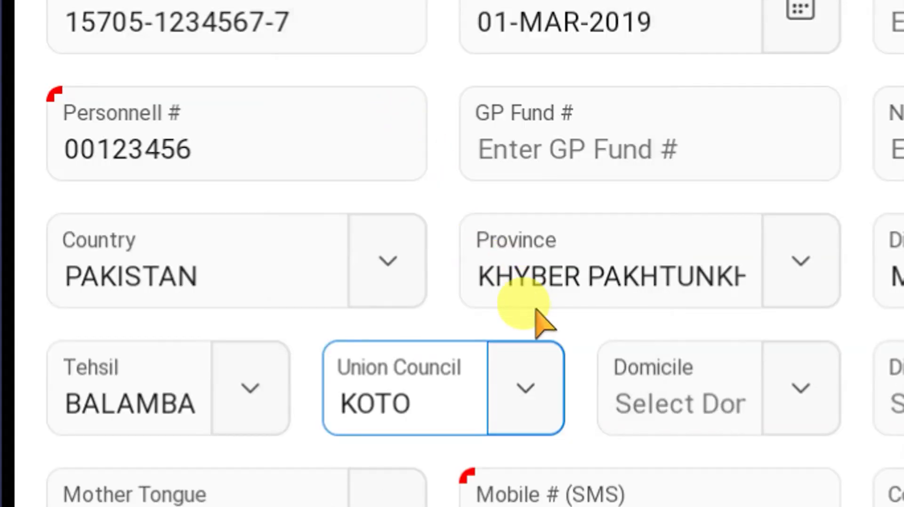
Set the employee's domicile to DIR PAYAN
{"action": "left_click", "coordinate": [800, 393]}
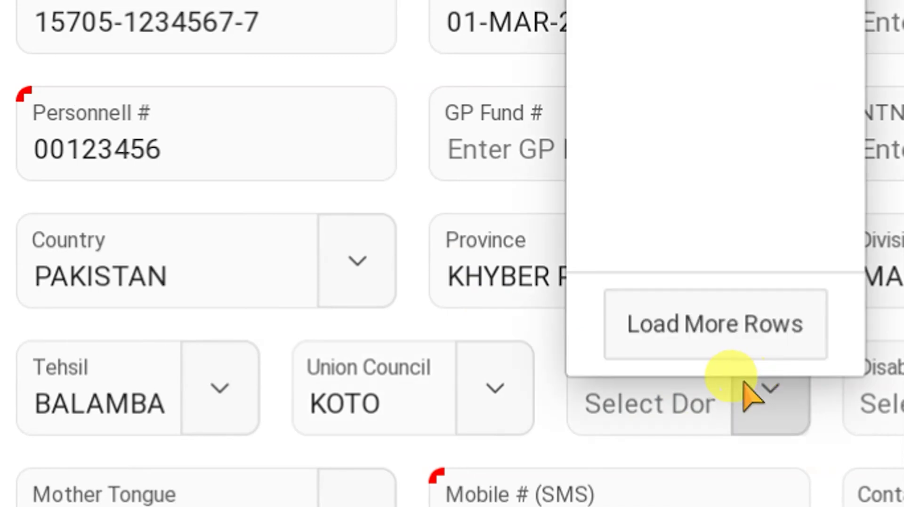
{"action": "scroll", "coordinate": [648, 276], "scroll_direction": "down", "scroll_amount": 5}
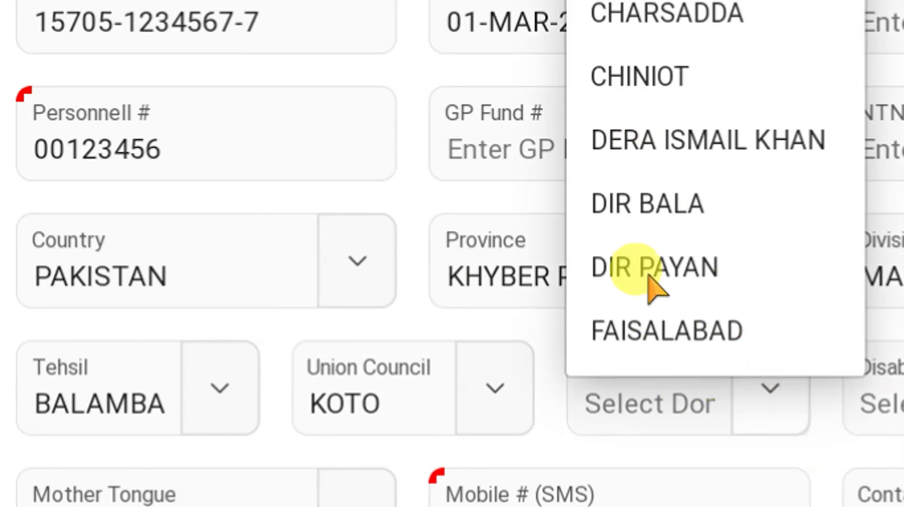
{"action": "left_click", "coordinate": [648, 268]}
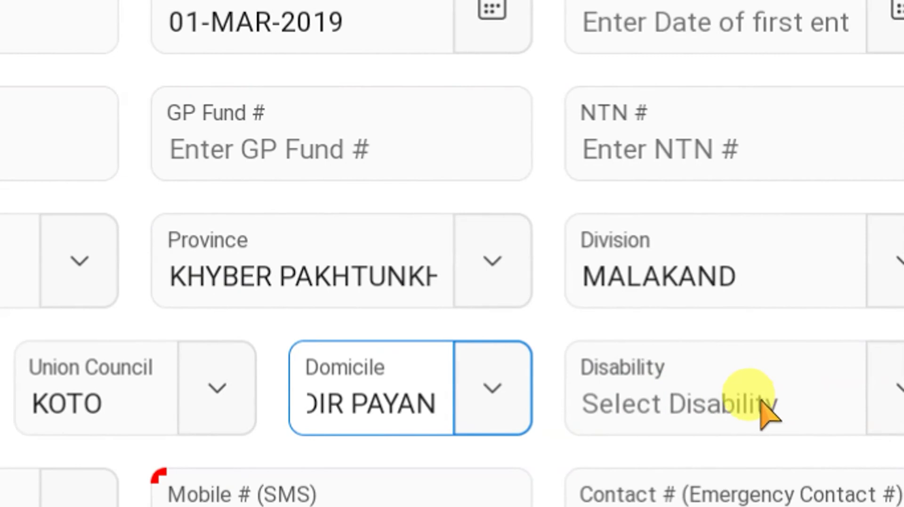
Set the employee's disability to Difficulty with ADL (self-care) such as washing all over or dressing (Hand / Arm)
{"action": "left_click", "coordinate": [897, 396]}
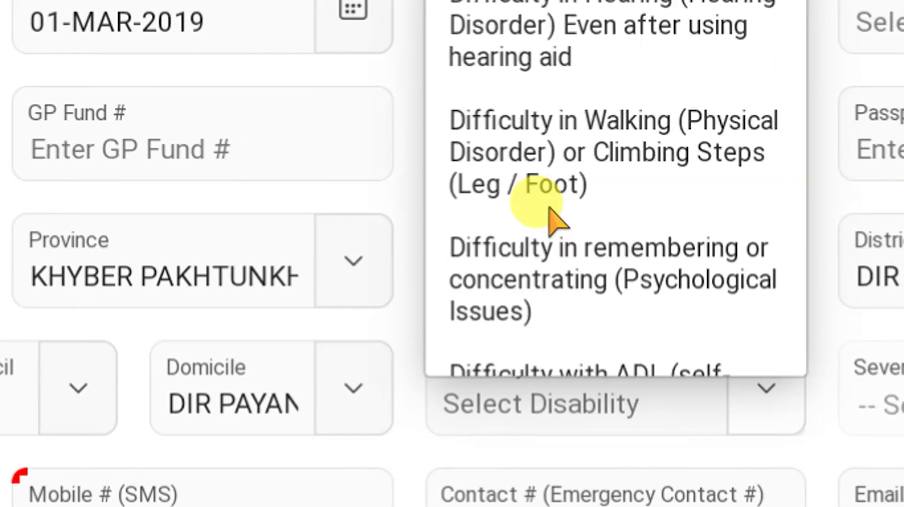
{"action": "scroll", "coordinate": [556, 221], "scroll_direction": "down", "scroll_amount": 2}
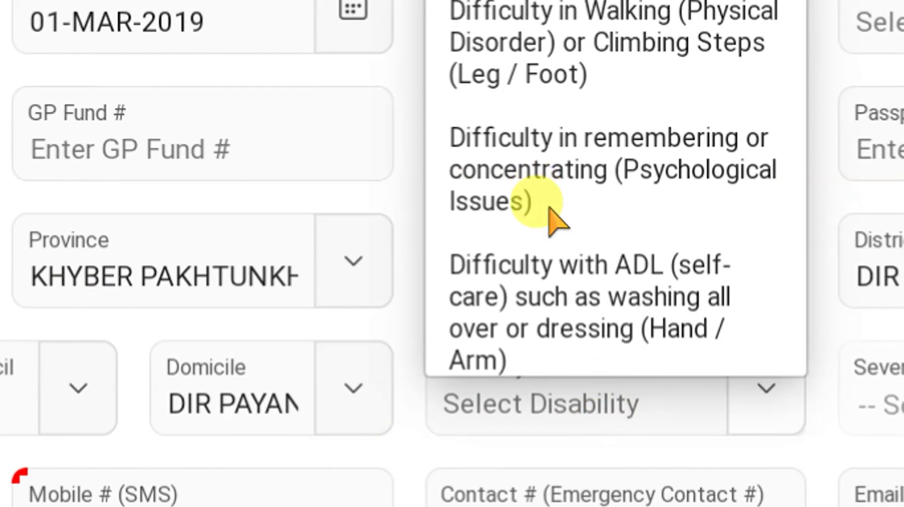
{"action": "scroll", "coordinate": [555, 221], "scroll_direction": "down", "scroll_amount": 3}
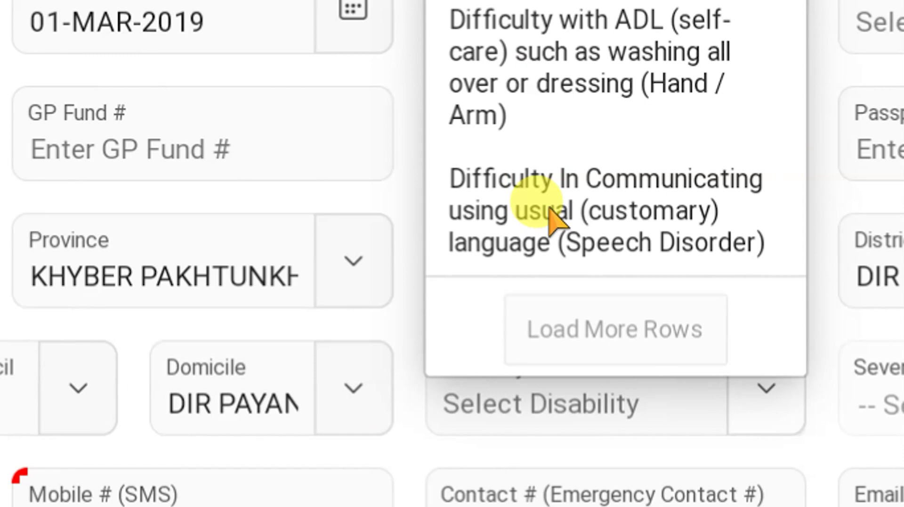
{"action": "scroll", "coordinate": [556, 220], "scroll_direction": "up", "scroll_amount": 4}
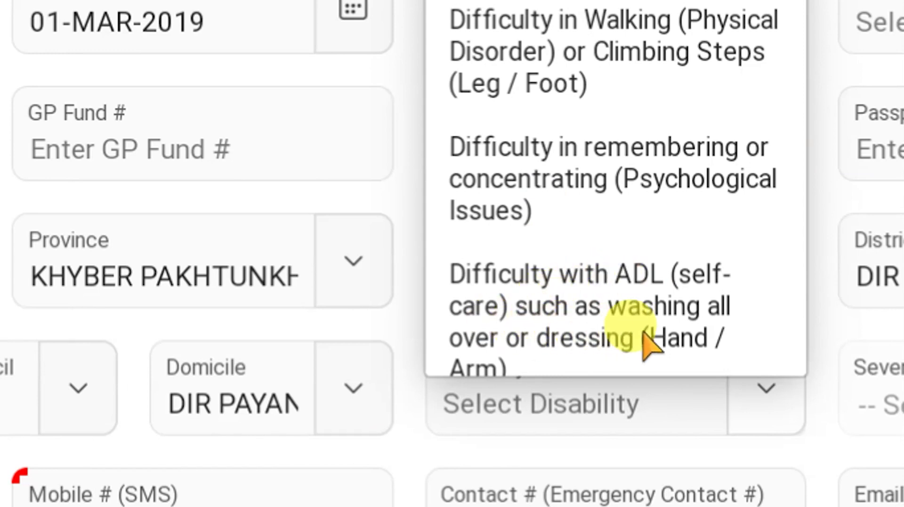
{"action": "left_click", "coordinate": [559, 310]}
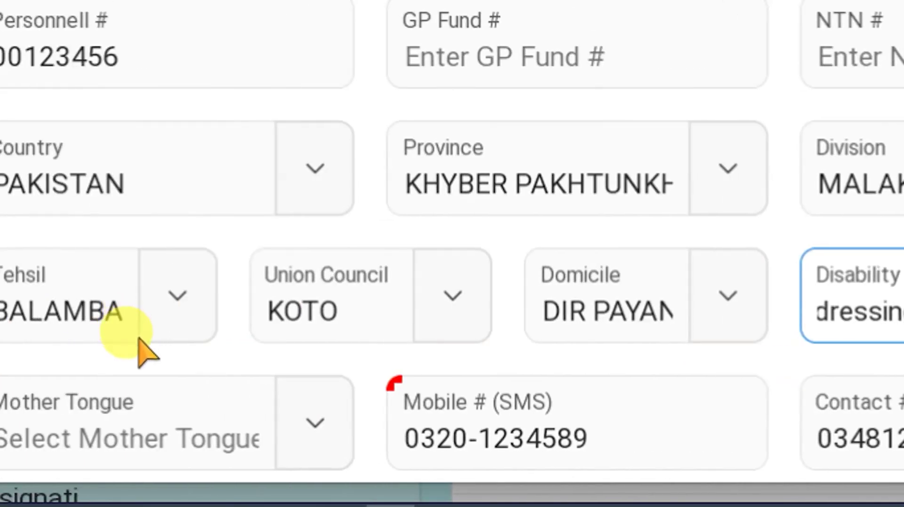
Set the initial recruitment appointment quota to OPEN and dual nationality to NO
{"action": "scroll", "coordinate": [136, 334], "scroll_direction": "down", "scroll_amount": 5}
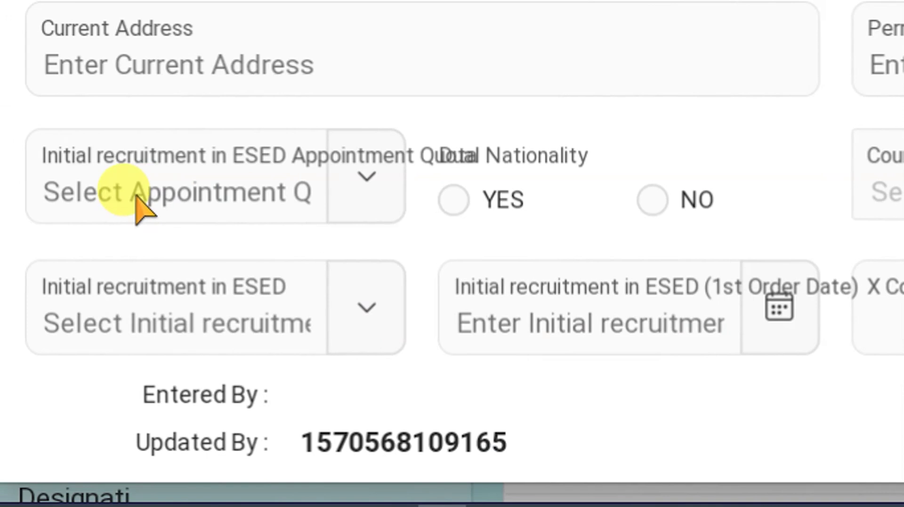
{"action": "left_click", "coordinate": [152, 186]}
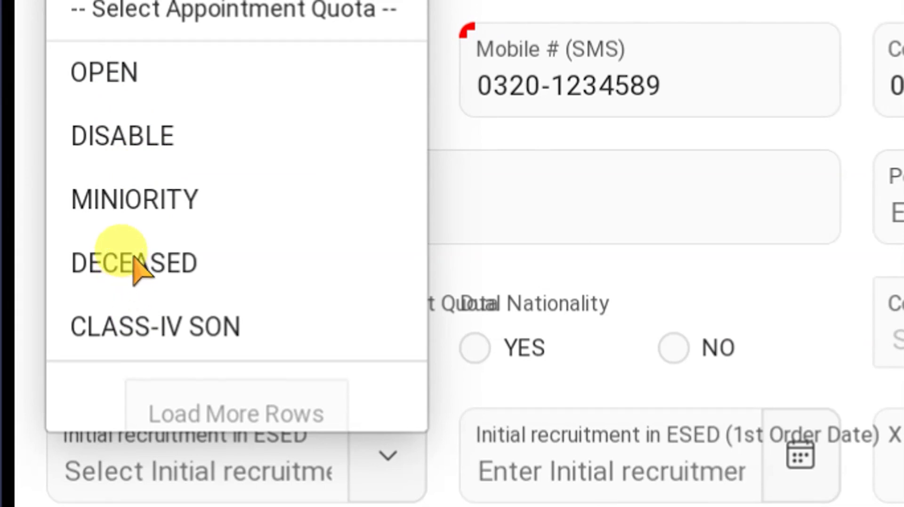
{"action": "left_click", "coordinate": [115, 79]}
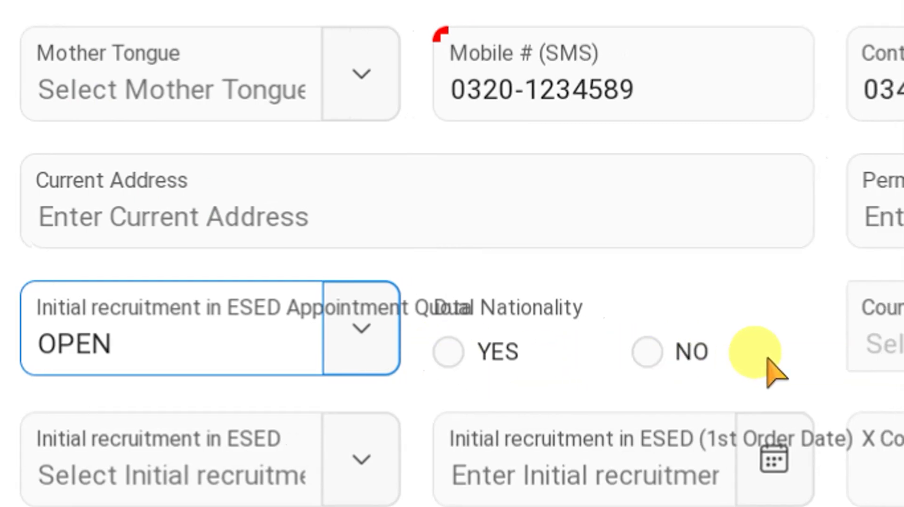
{"action": "left_click", "coordinate": [645, 354]}
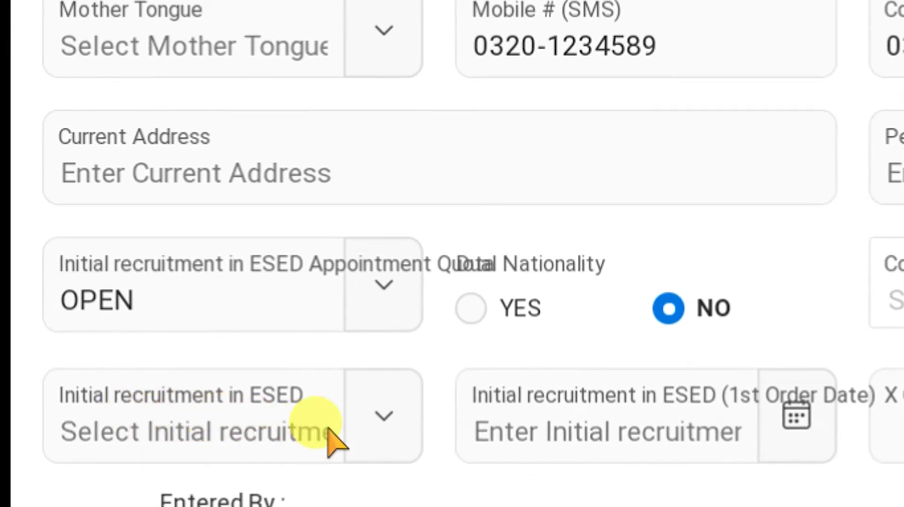
Set the initial recruitment in ESED to NTS and its first order date to 17-Sep-2013
{"action": "left_click", "coordinate": [393, 408]}
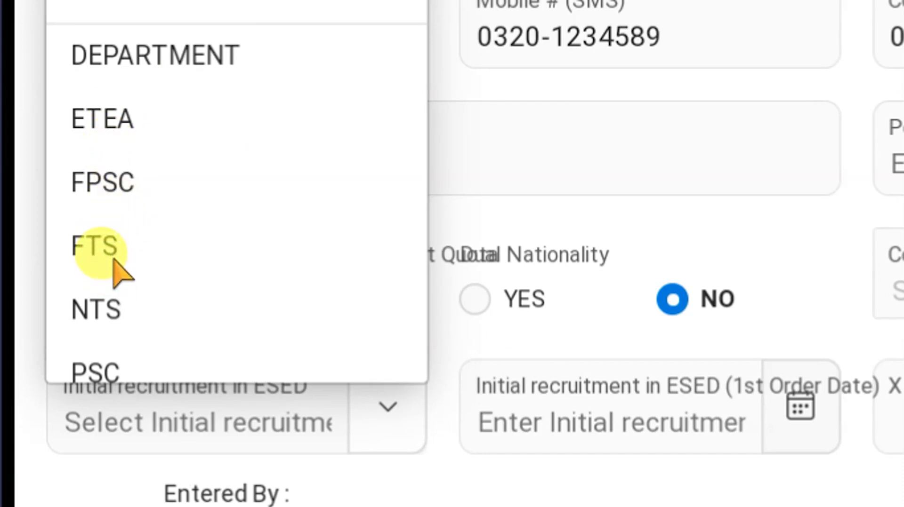
{"action": "left_click", "coordinate": [99, 310]}
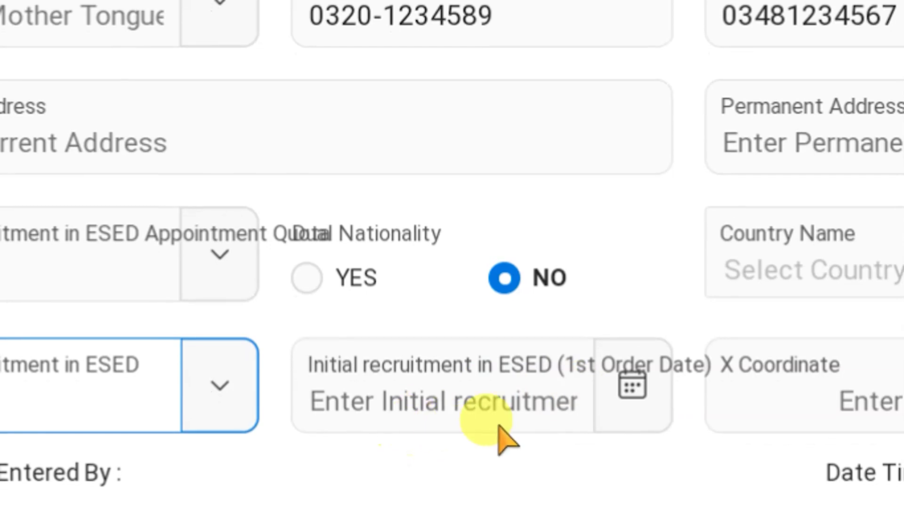
{"action": "left_click", "coordinate": [604, 405]}
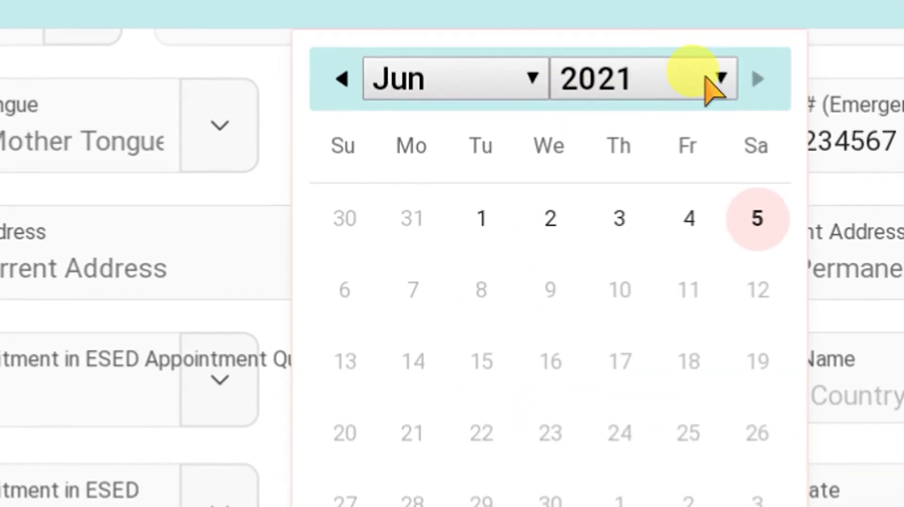
{"action": "left_click", "coordinate": [708, 79]}
{"action": "scroll", "coordinate": [636, 91], "scroll_direction": "up", "scroll_amount": 5}
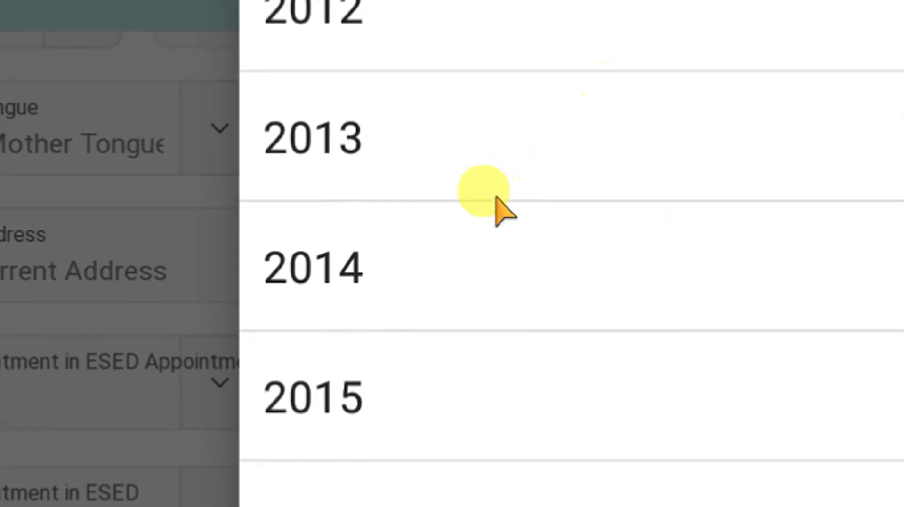
{"action": "left_click", "coordinate": [496, 198]}
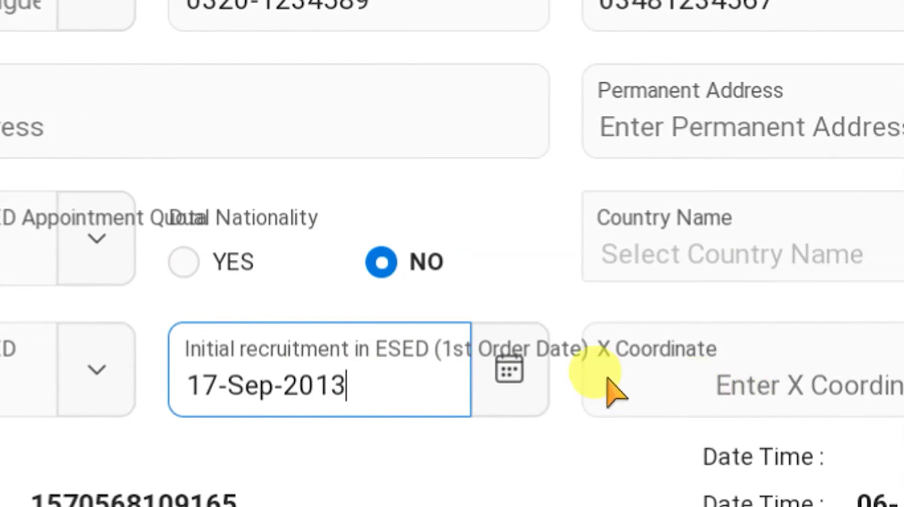
Switch to the Play Store on the phone, then find and install the GPS Coordinates app by Financept
{"action": "left_click", "coordinate": [865, 375]}
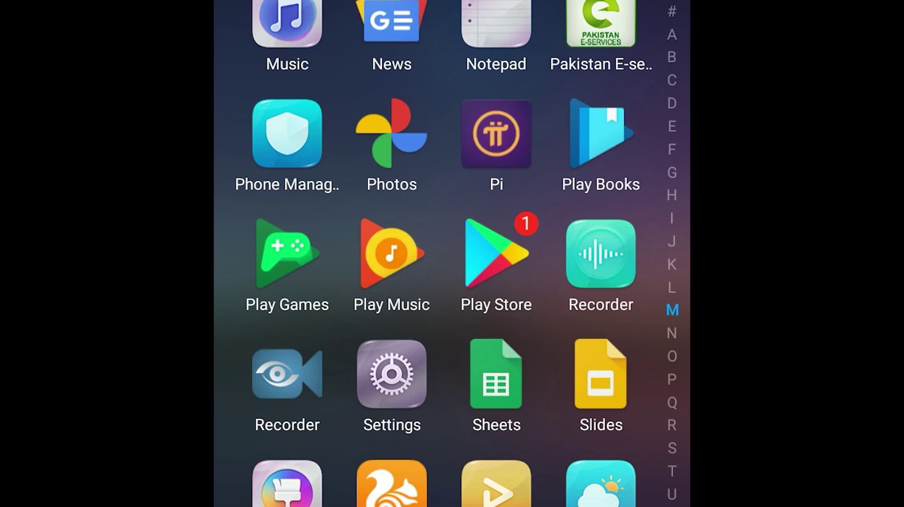
{"action": "left_click", "coordinate": [496, 254]}
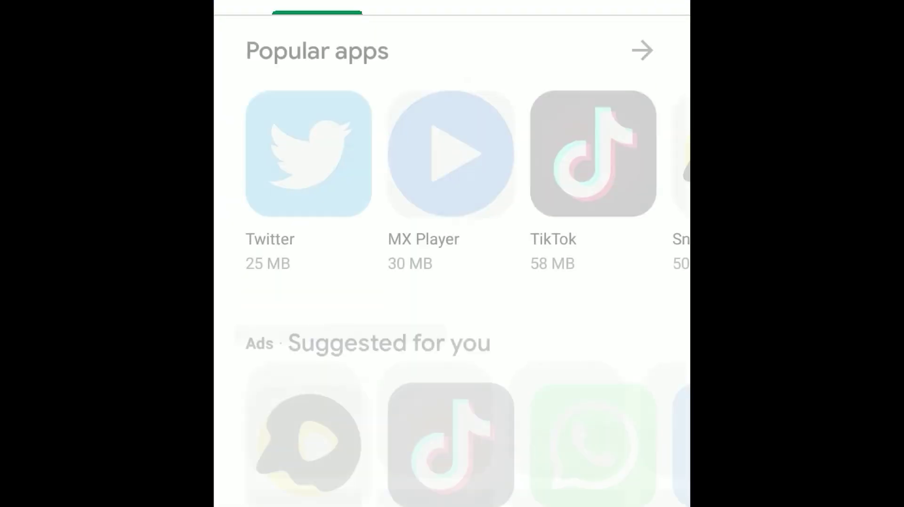
{"action": "left_click", "coordinate": [452, 1]}
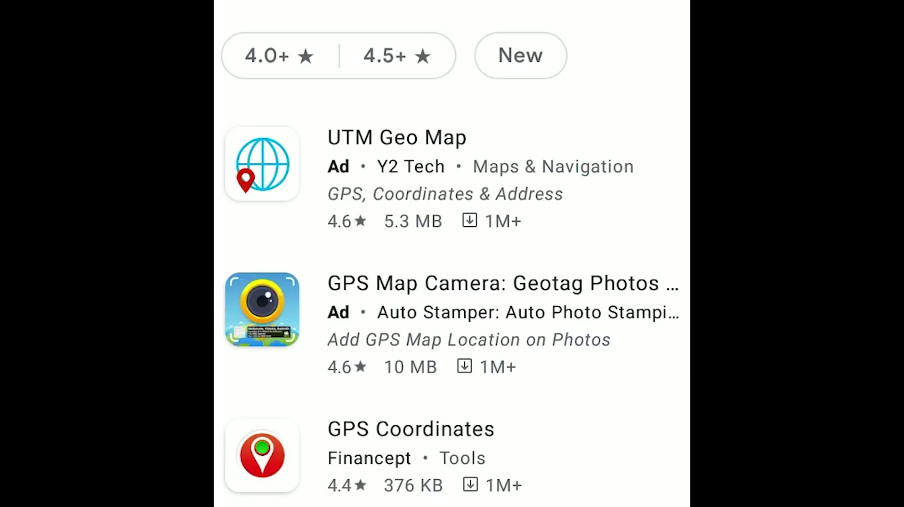
{"action": "left_click_drag", "start_coordinate": [517, 464], "coordinate": [521, 443]}
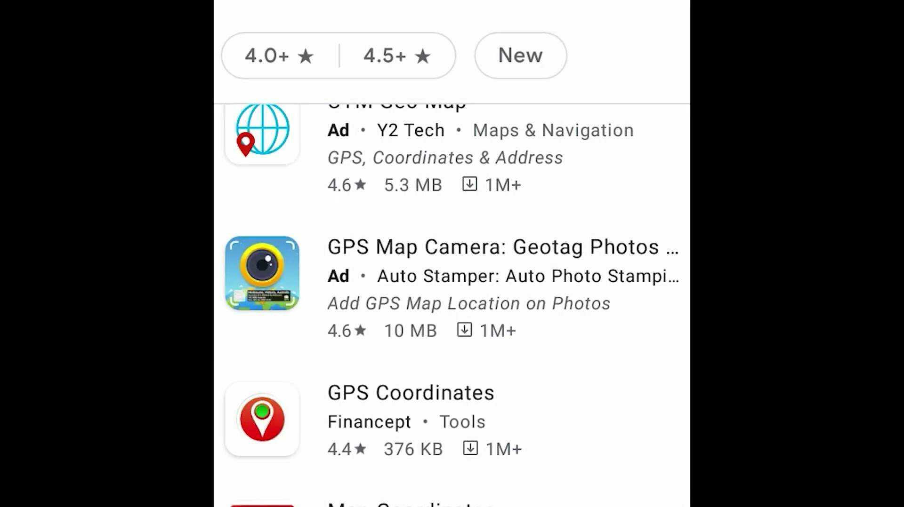
{"action": "left_click", "coordinate": [273, 410]}
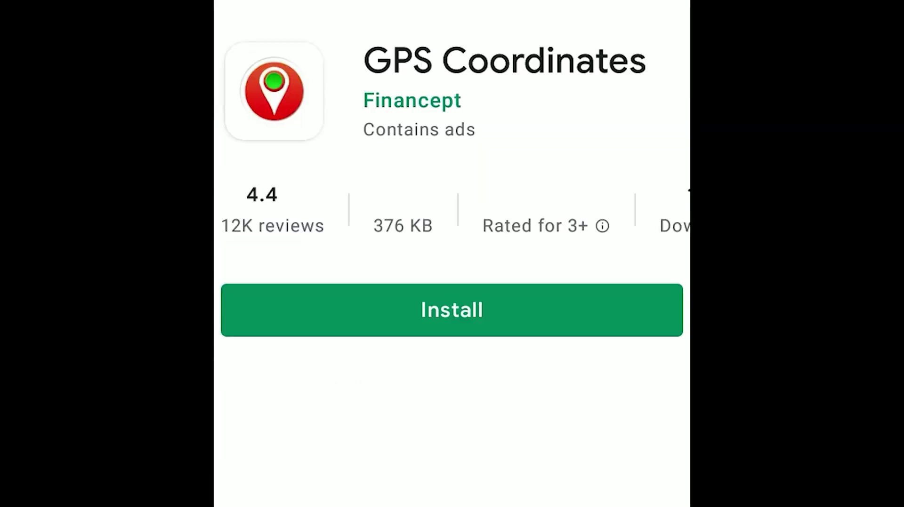
{"action": "left_click", "coordinate": [457, 311]}
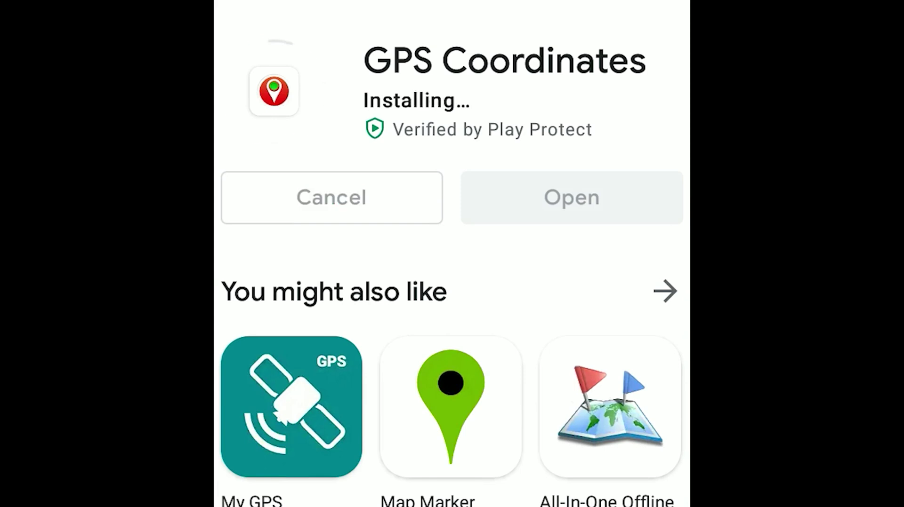
Launch GPS Coordinates, allow it to access the device's location, and enable Access my location in the phone's settings
{"action": "left_click", "coordinate": [578, 194]}
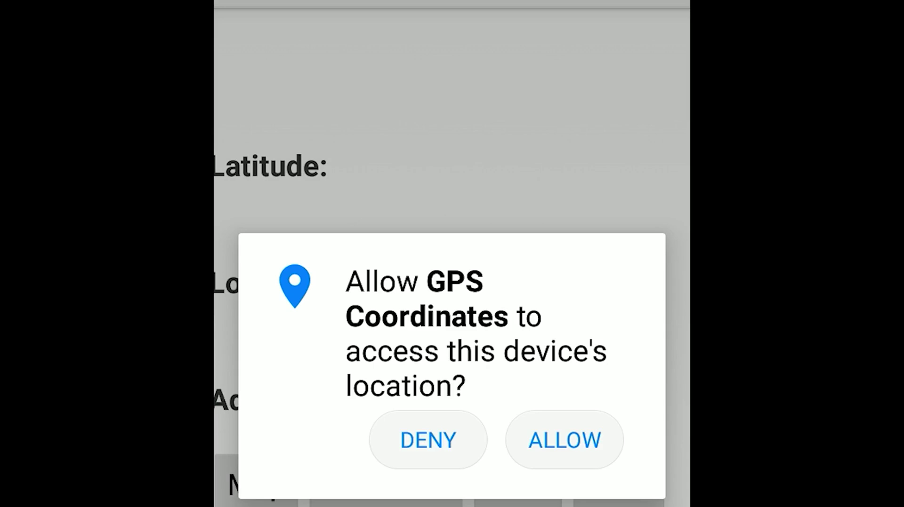
{"action": "left_click", "coordinate": [572, 440]}
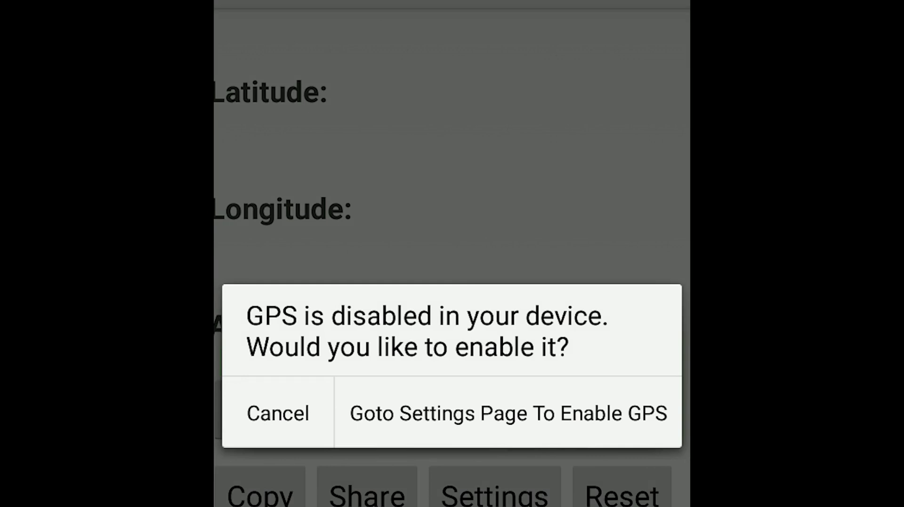
{"action": "left_click", "coordinate": [515, 415]}
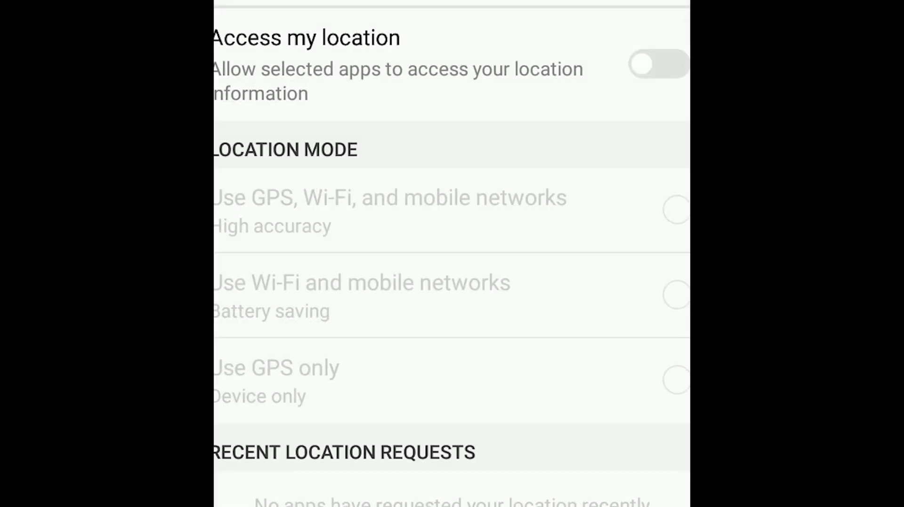
{"action": "left_click", "coordinate": [658, 63]}
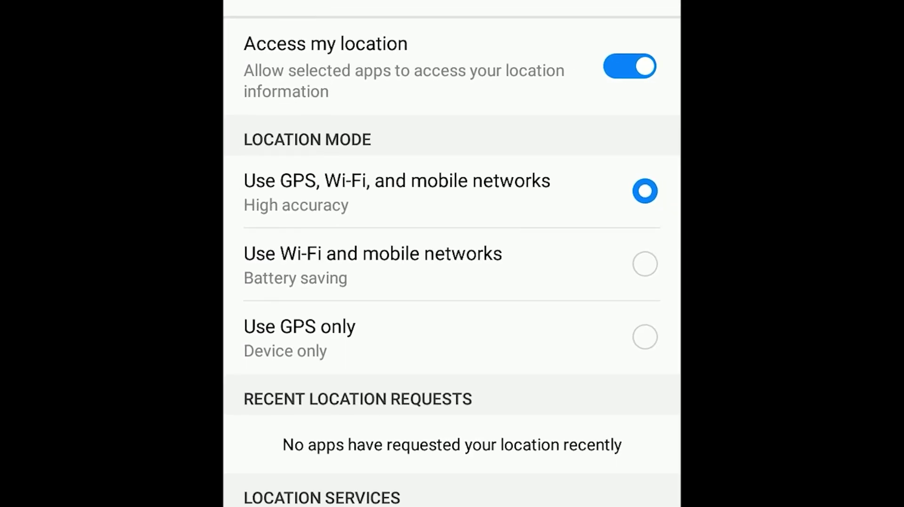
{"action": "key", "text": "Escape"}
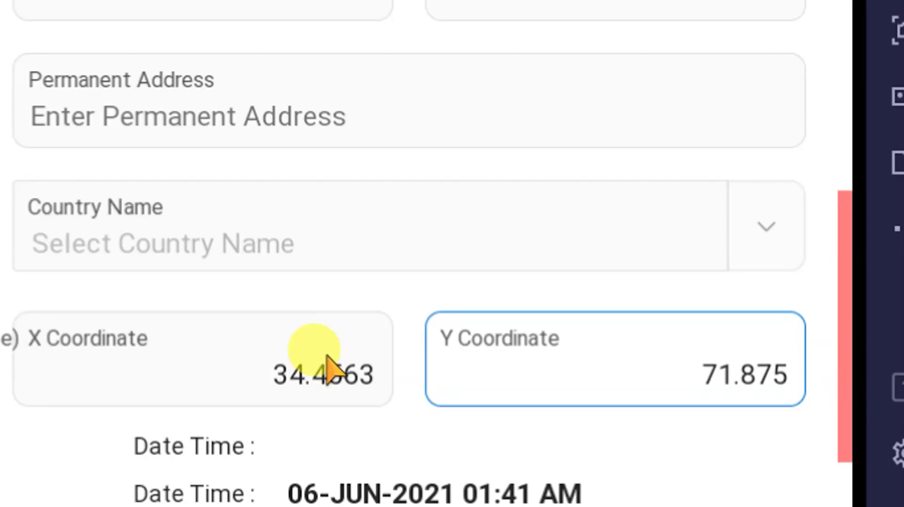
Start a new qualification record in the employee's Education/Professional Qualification section
{"action": "scroll", "coordinate": [298, 319], "scroll_direction": "down", "scroll_amount": 3}
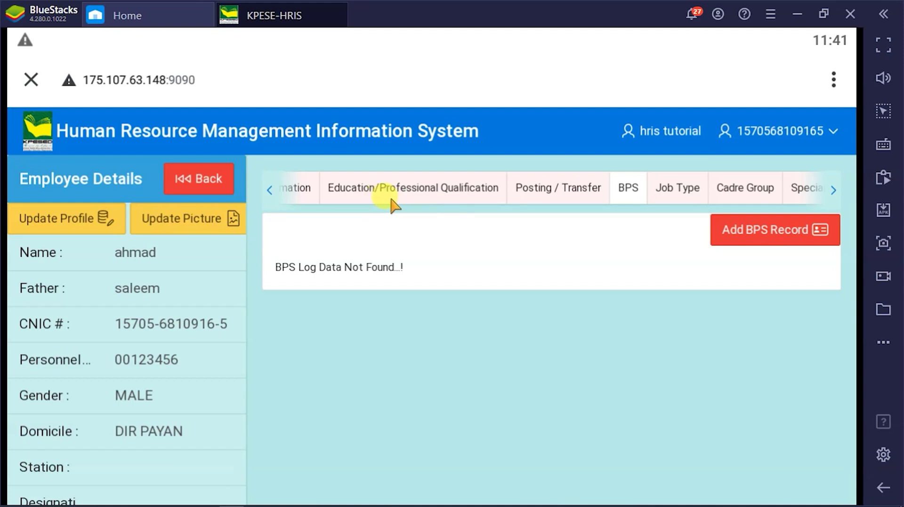
{"action": "left_click", "coordinate": [419, 191]}
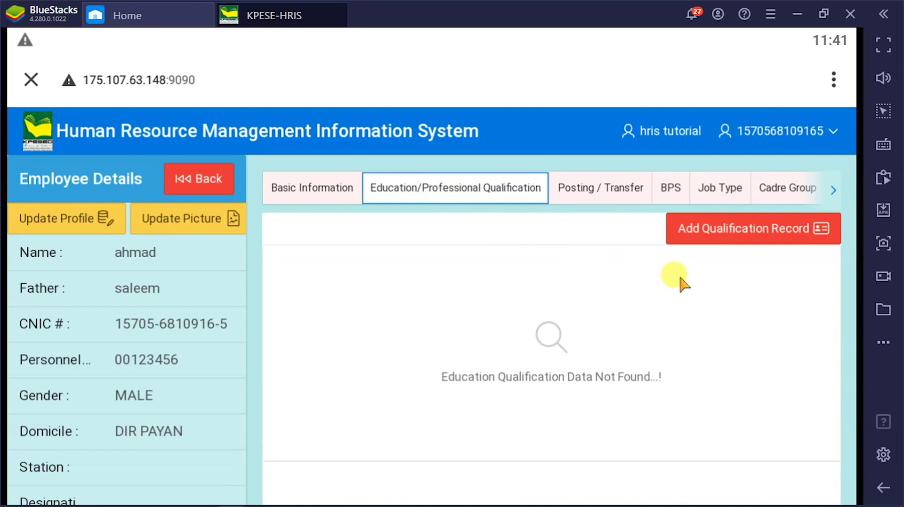
{"action": "left_click", "coordinate": [743, 235]}
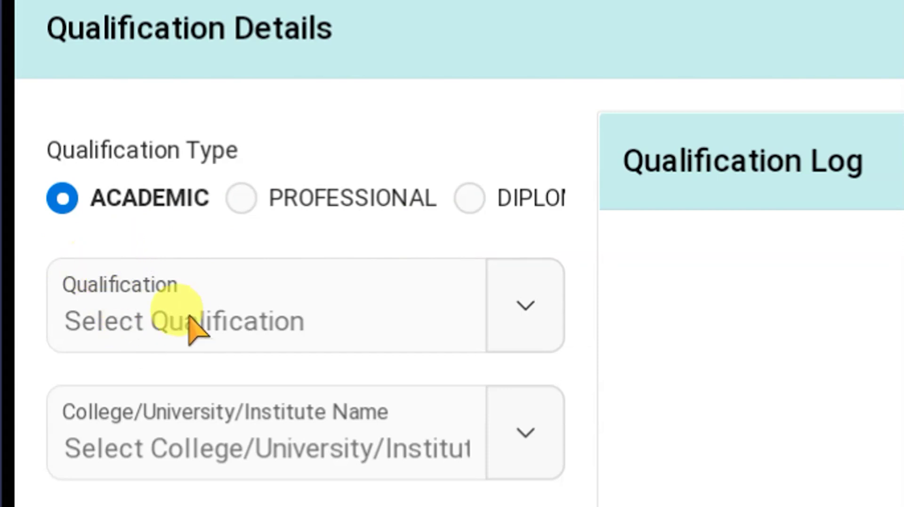
Search the academic qualifications for "ph" and set the qualification to Ph.D
{"action": "scroll", "coordinate": [184, 424], "scroll_direction": "down", "scroll_amount": 2}
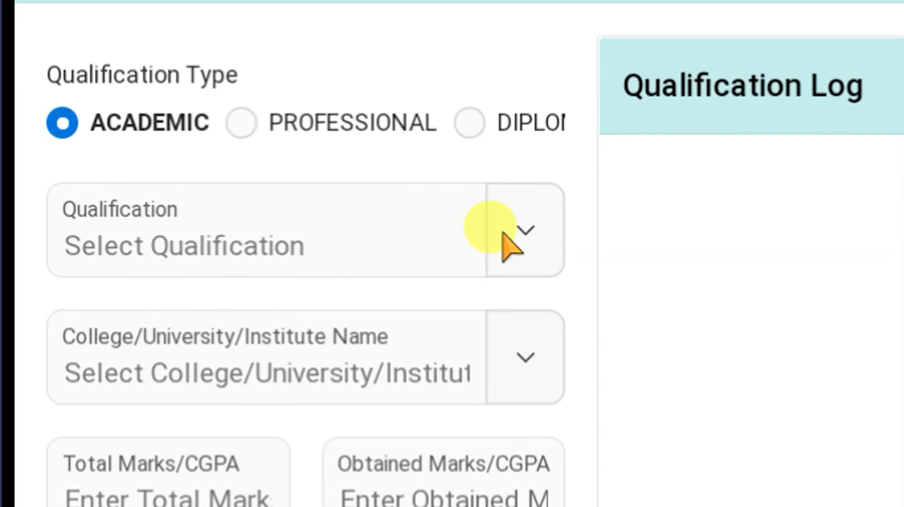
{"action": "left_click", "coordinate": [517, 230]}
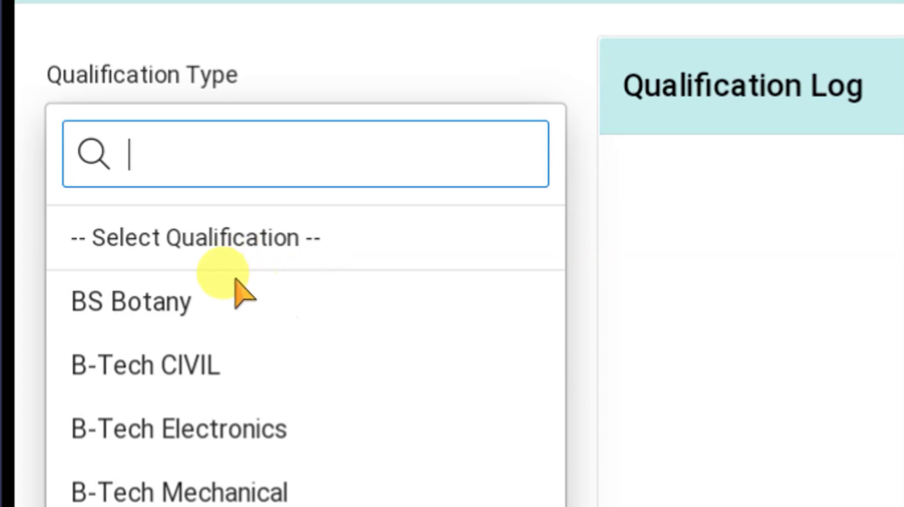
{"action": "scroll", "coordinate": [207, 297], "scroll_direction": "down", "scroll_amount": 3}
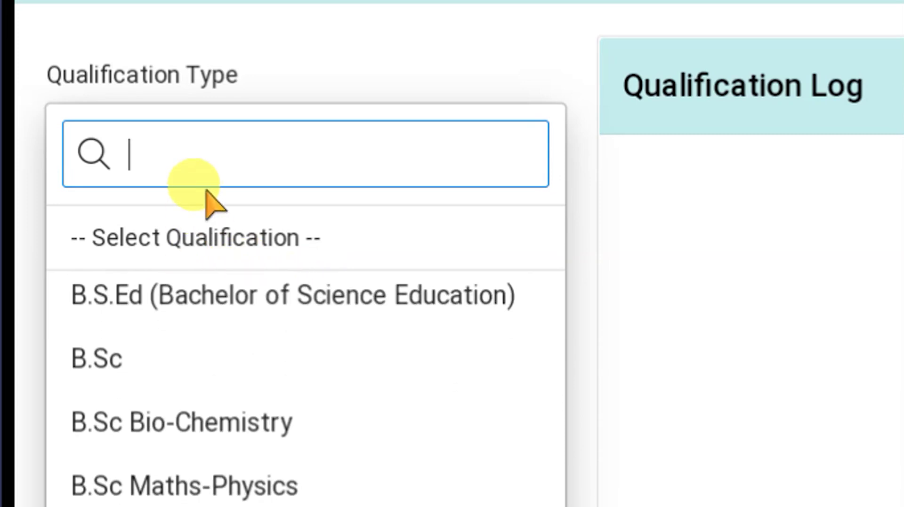
{"action": "type", "text": "ph"}
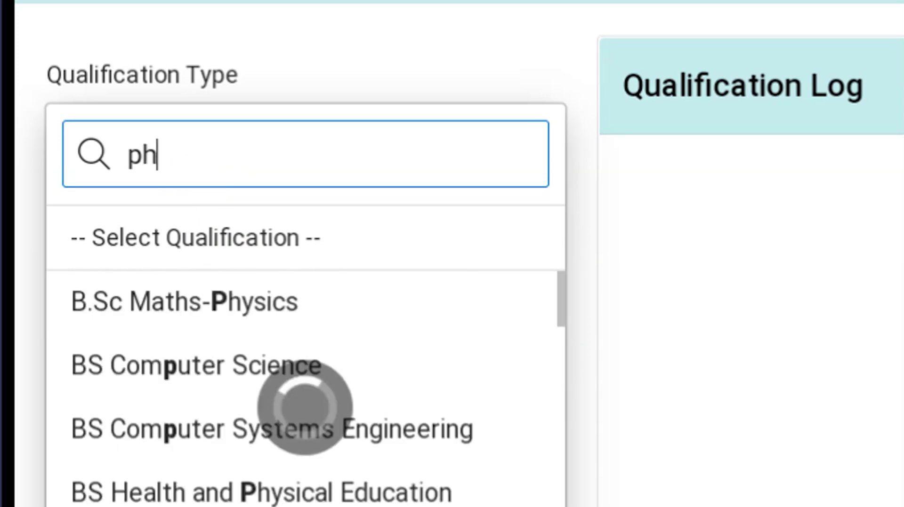
{"action": "scroll", "coordinate": [157, 447], "scroll_direction": "down", "scroll_amount": 10}
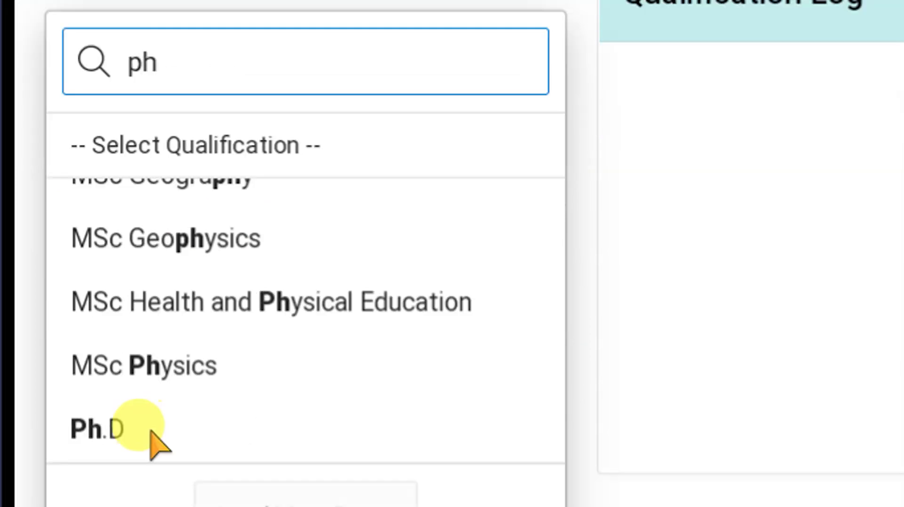
{"action": "left_click", "coordinate": [113, 429]}
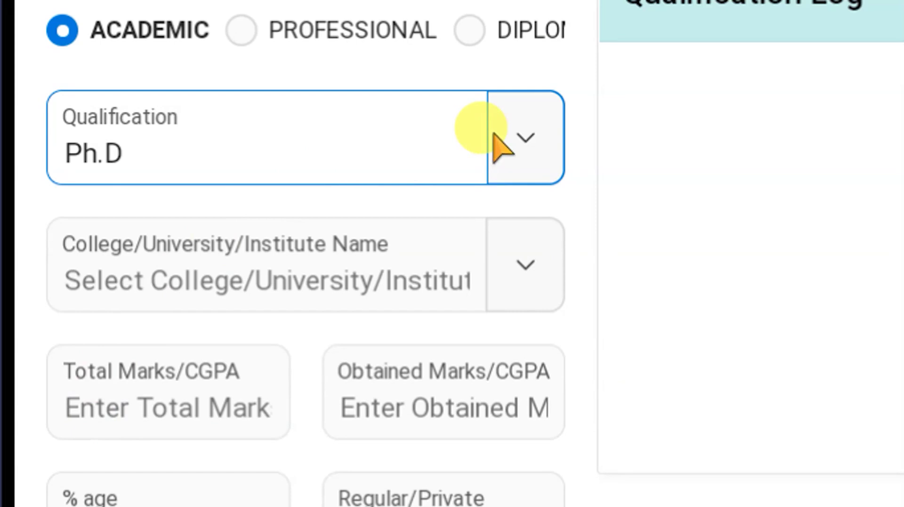
Review the qualifications matching "ph" and change the qualification to BS Botany
{"action": "left_click", "coordinate": [460, 125]}
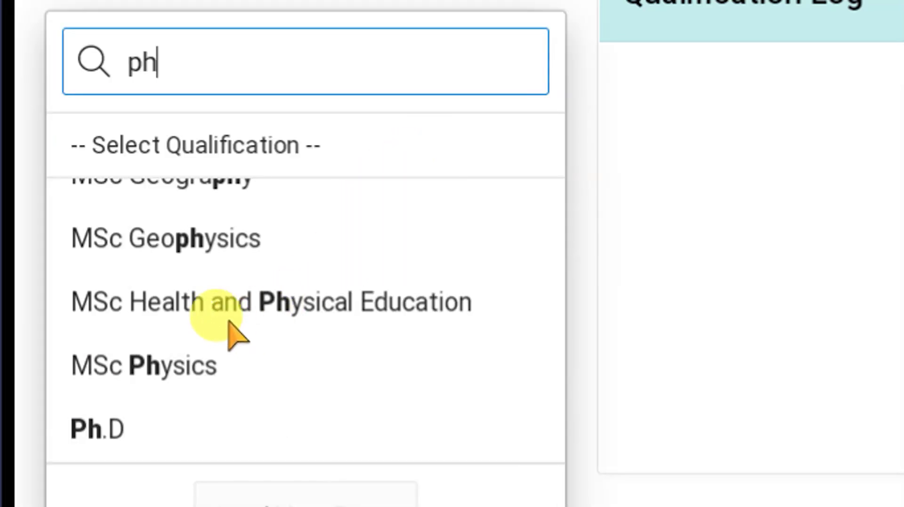
{"action": "scroll", "coordinate": [198, 339], "scroll_direction": "up", "scroll_amount": 3}
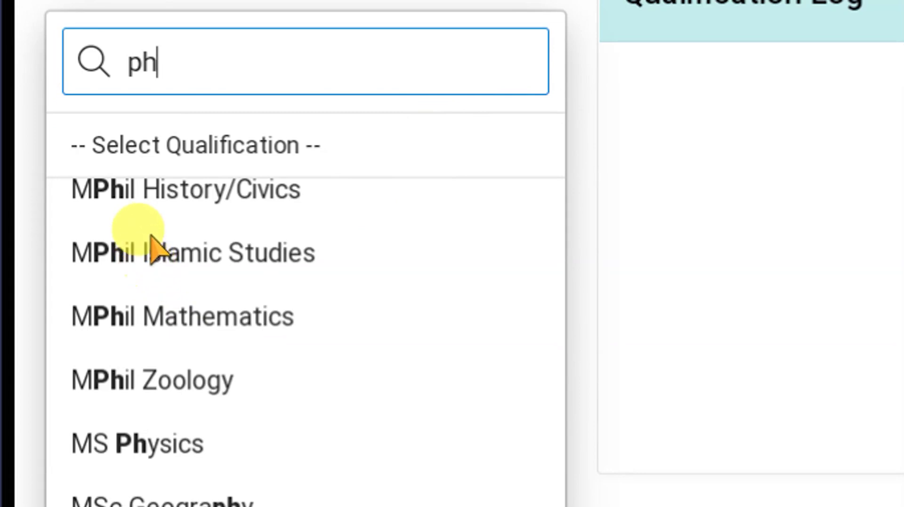
{"action": "scroll", "coordinate": [153, 252], "scroll_direction": "up", "scroll_amount": 6}
{"action": "scroll", "coordinate": [160, 266], "scroll_direction": "up", "scroll_amount": 5}
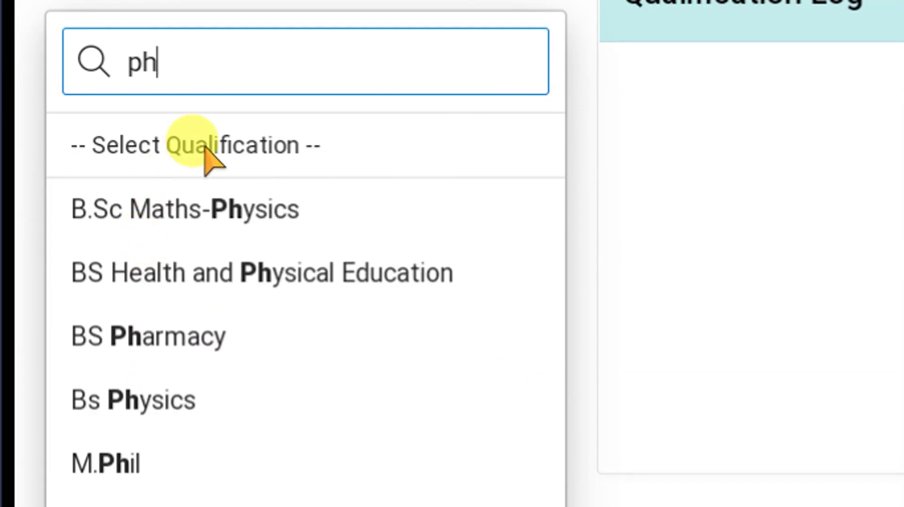
{"action": "scroll", "coordinate": [259, 118], "scroll_direction": "up", "scroll_amount": 1}
{"action": "left_click", "coordinate": [313, 76]}
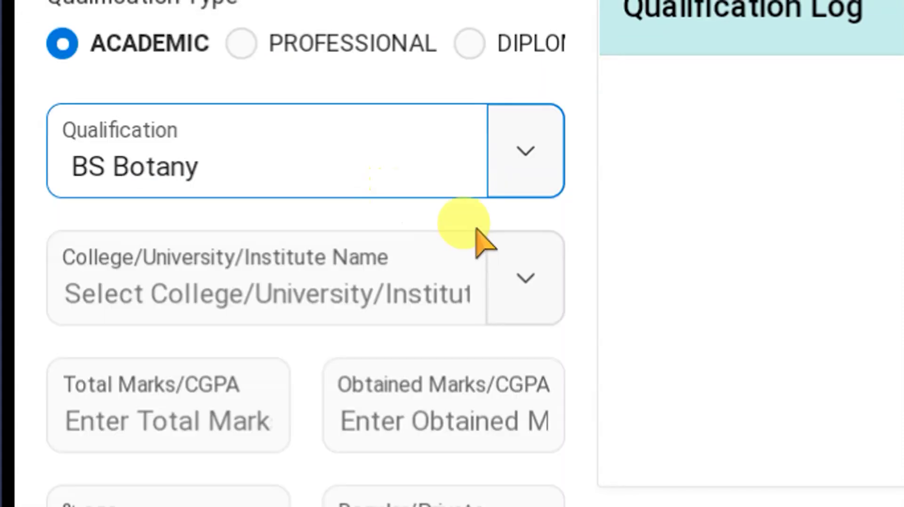
Set the college/university/institute to BOARD OF INTERMEDIATE AND SECONDARY EDUCATION ABBOTTABAD / LOCAL
{"action": "left_click", "coordinate": [495, 291]}
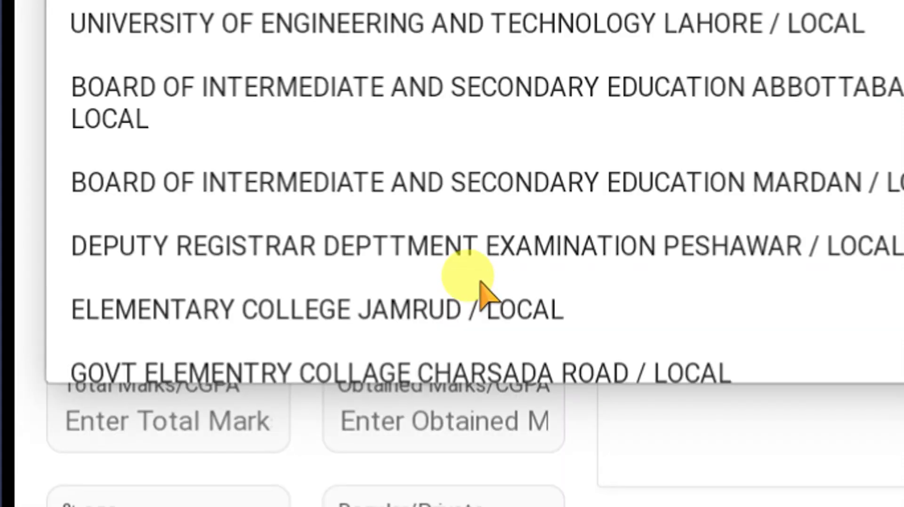
{"action": "scroll", "coordinate": [383, 85], "scroll_direction": "up", "scroll_amount": 3}
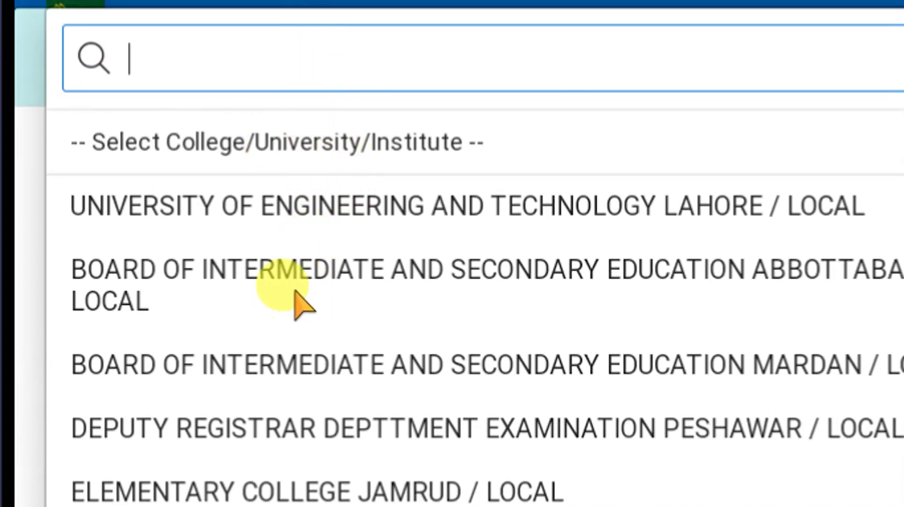
{"action": "left_click", "coordinate": [350, 282]}
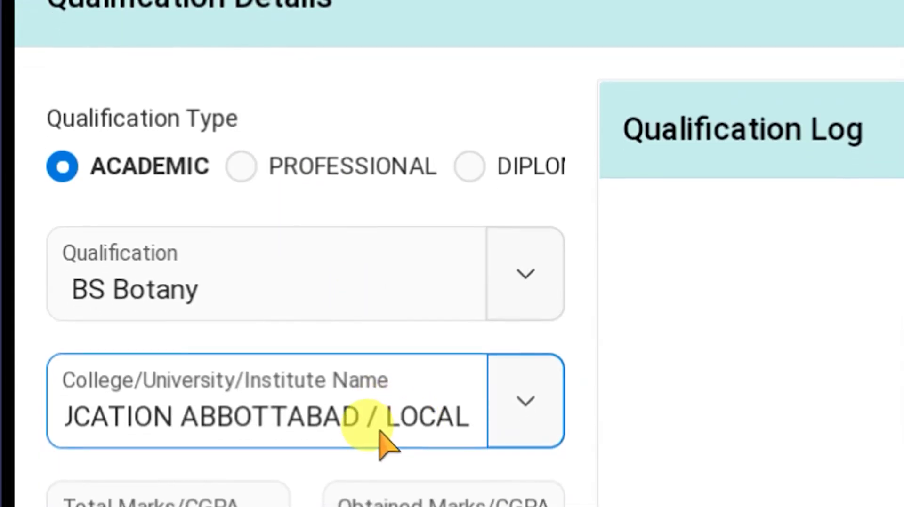
Go through the marks and percentage fields without filling them, and set the Regular/Private field to REGULAR
{"action": "scroll", "coordinate": [383, 440], "scroll_direction": "down", "scroll_amount": 6}
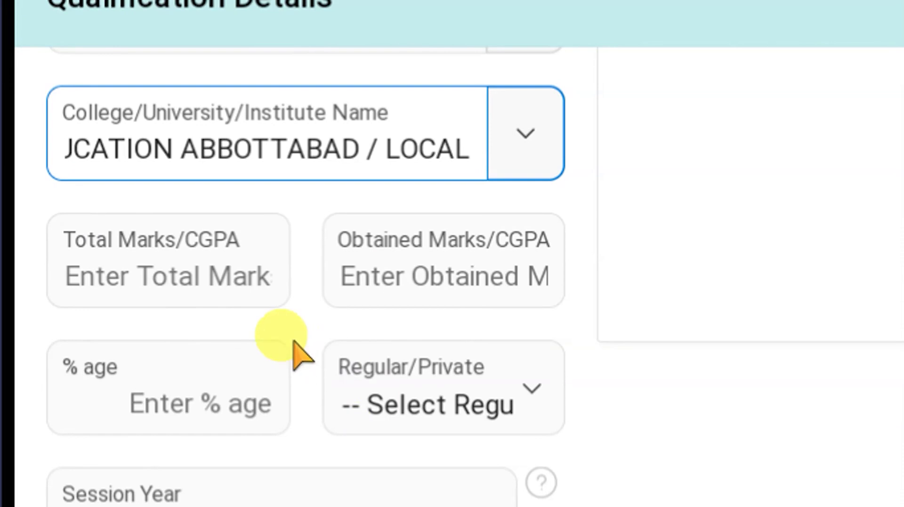
{"action": "left_click", "coordinate": [165, 275]}
{"action": "left_click", "coordinate": [424, 279]}
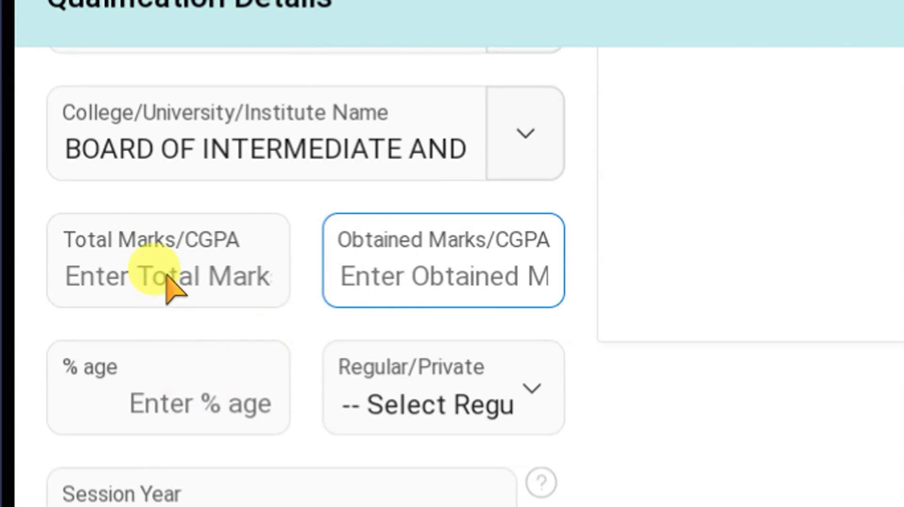
{"action": "left_click", "coordinate": [171, 403]}
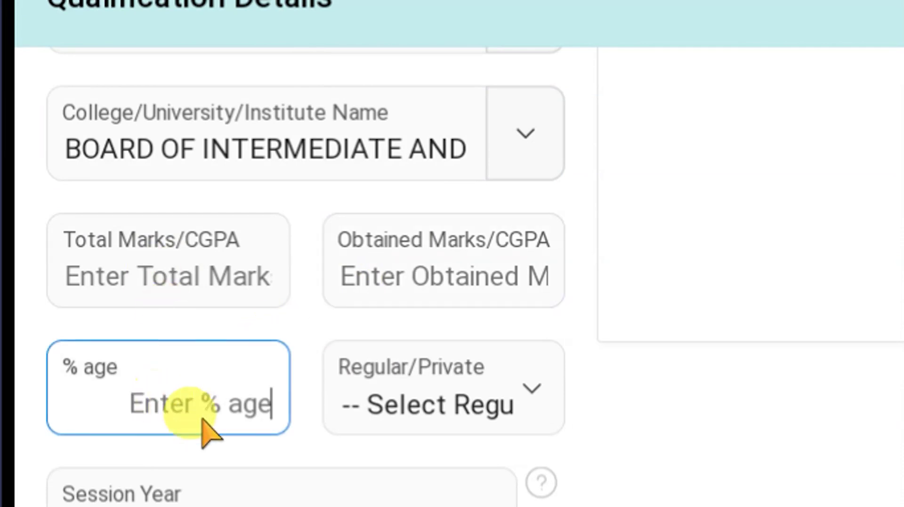
{"action": "left_click", "coordinate": [431, 405]}
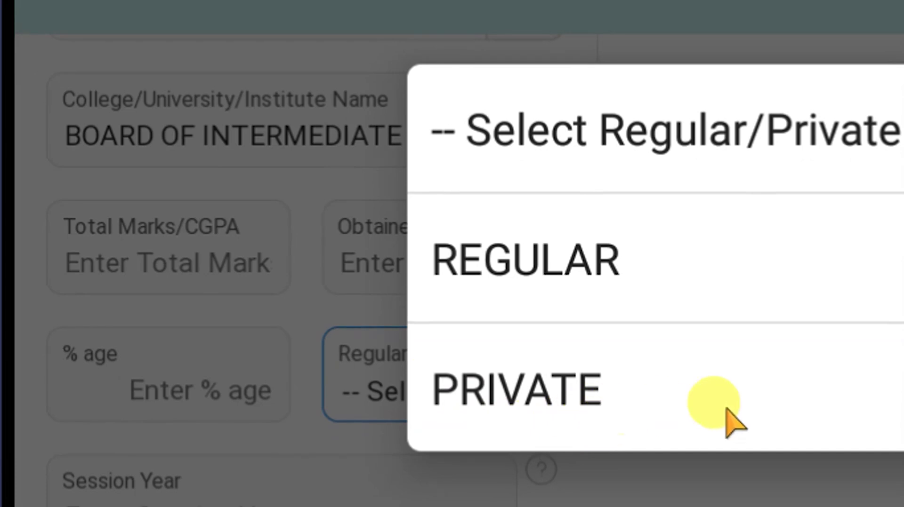
{"action": "left_click", "coordinate": [551, 268]}
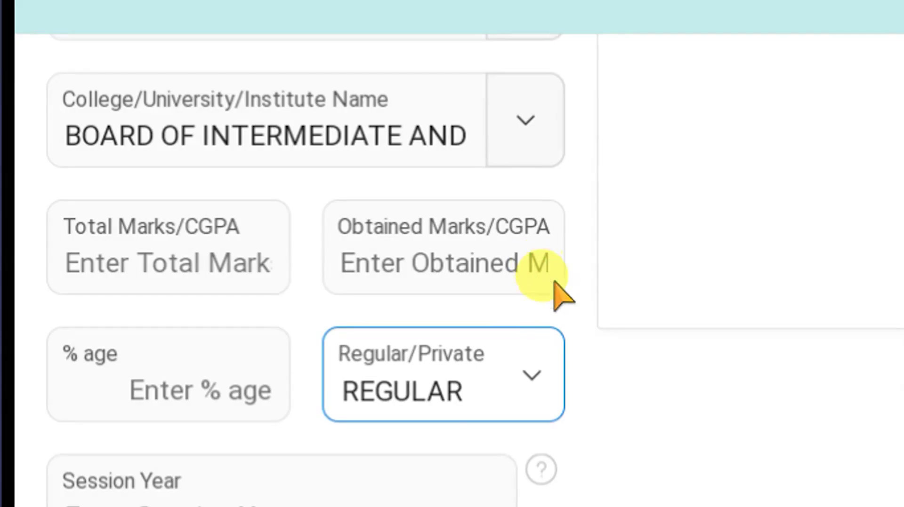
Set the session year to 2016 and try to add the qualification record
{"action": "scroll", "coordinate": [313, 448], "scroll_direction": "down", "scroll_amount": 2}
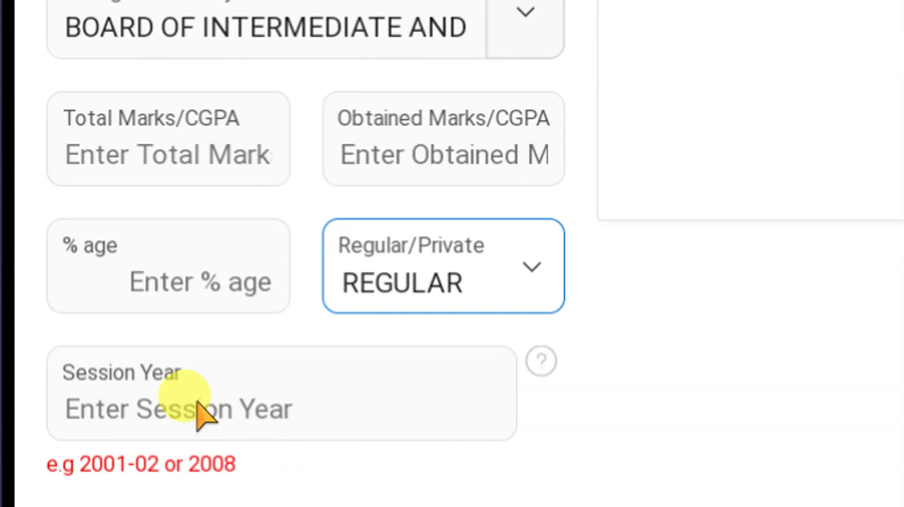
{"action": "left_click", "coordinate": [197, 409]}
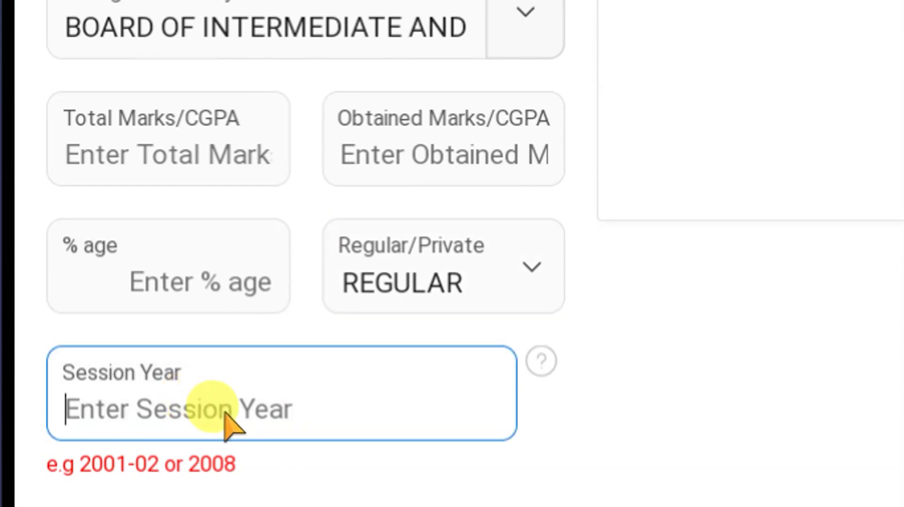
{"action": "scroll", "coordinate": [226, 424], "scroll_direction": "down", "scroll_amount": 1}
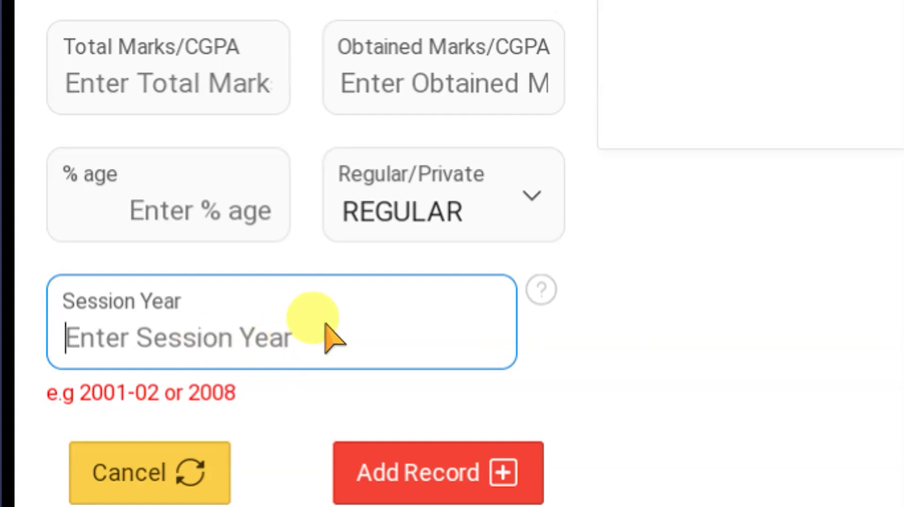
{"action": "type", "text": "2016"}
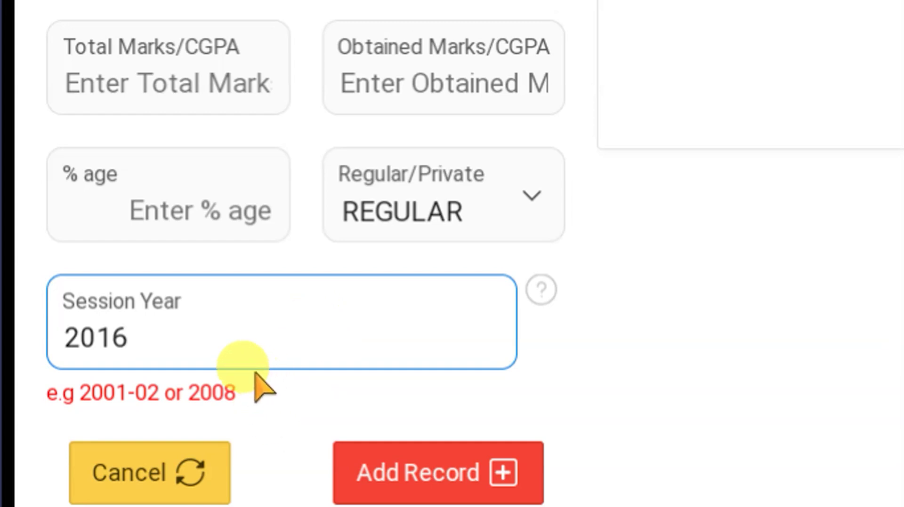
{"action": "scroll", "coordinate": [244, 372], "scroll_direction": "down", "scroll_amount": 1}
{"action": "left_click", "coordinate": [415, 451]}
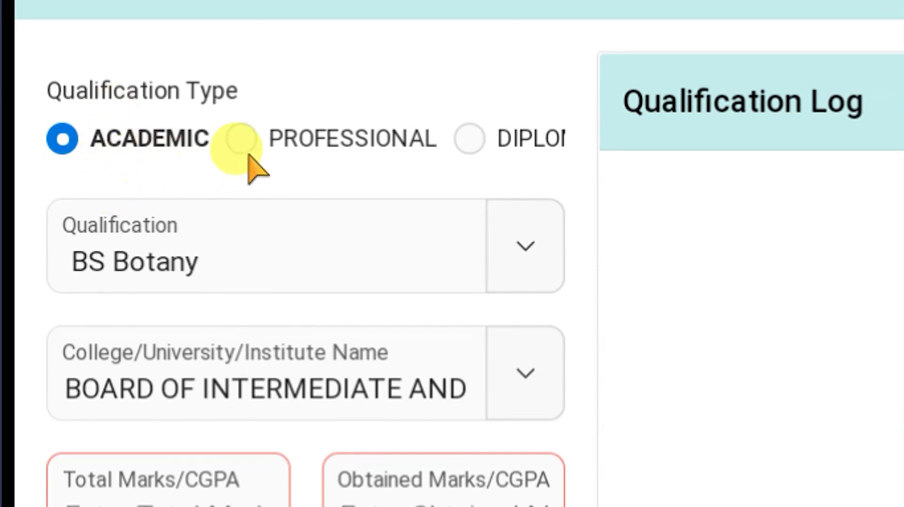
Change the qualification type from academic to PROFESSIONAL
{"action": "left_click", "coordinate": [250, 138]}
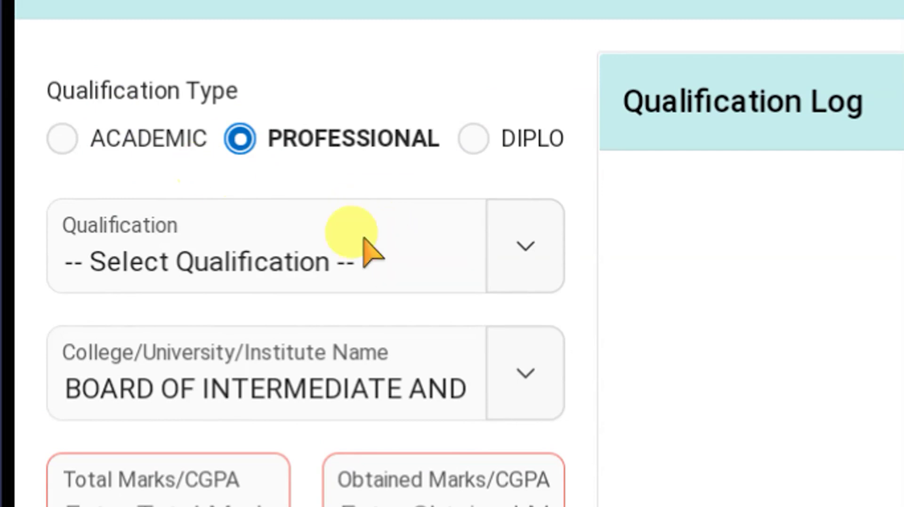
{"action": "scroll", "coordinate": [339, 282], "scroll_direction": "down", "scroll_amount": 2}
{"action": "scroll", "coordinate": [386, 169], "scroll_direction": "up", "scroll_amount": 1}
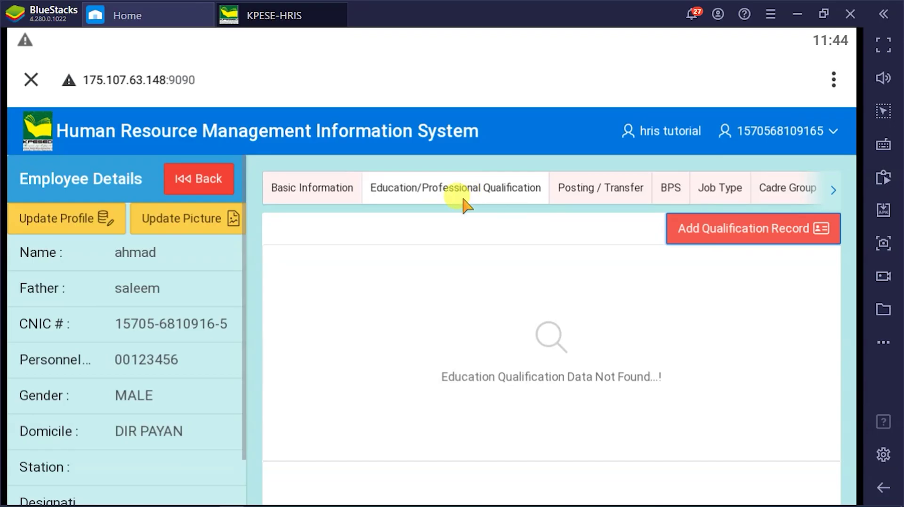
Start a new record in the employee's Posting/Transfer section with posting type Internal and placement type TRANSFER
{"action": "left_click", "coordinate": [589, 191]}
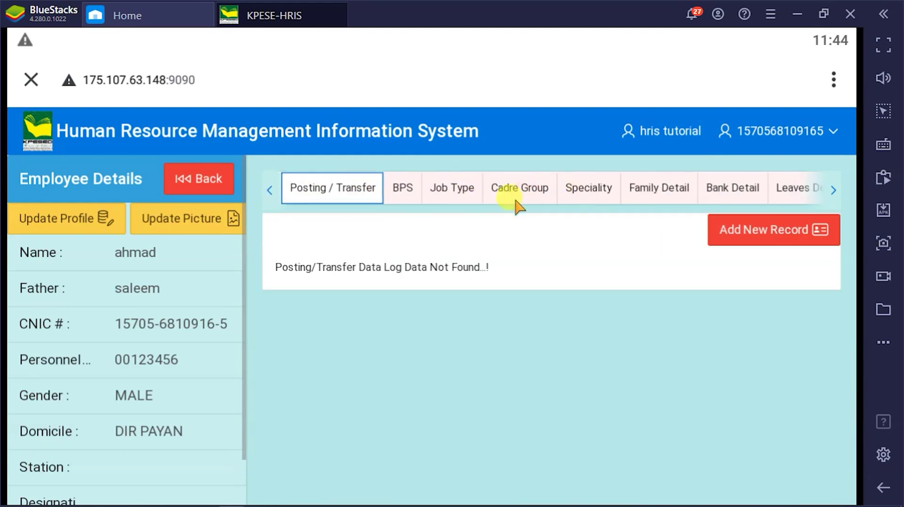
{"action": "left_click", "coordinate": [756, 233]}
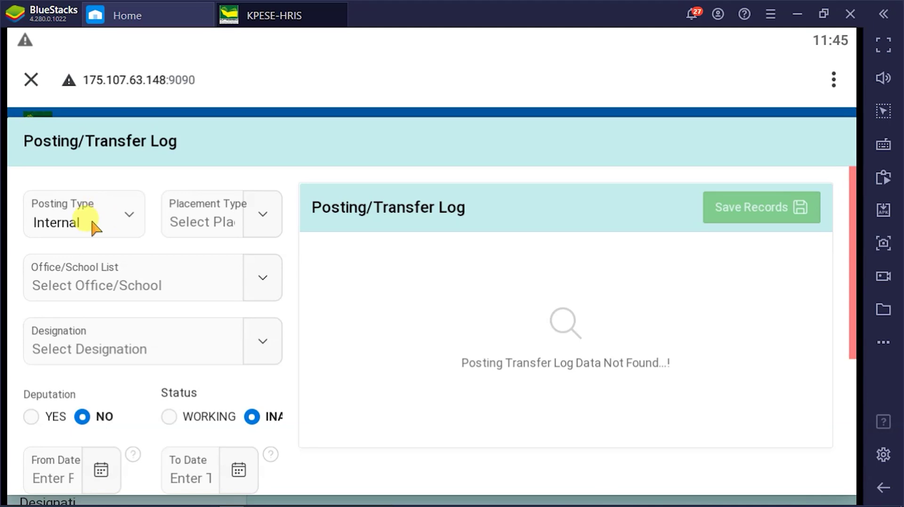
{"action": "left_click", "coordinate": [112, 215]}
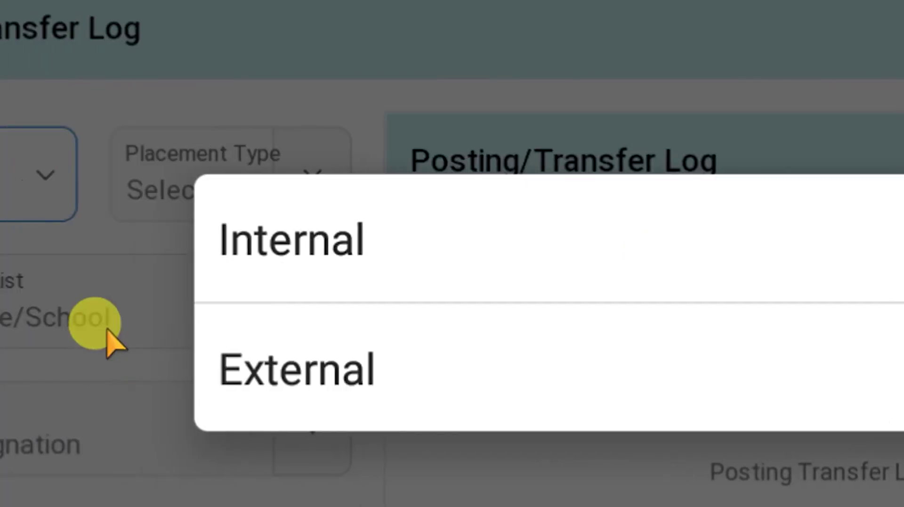
{"action": "left_click", "coordinate": [252, 257]}
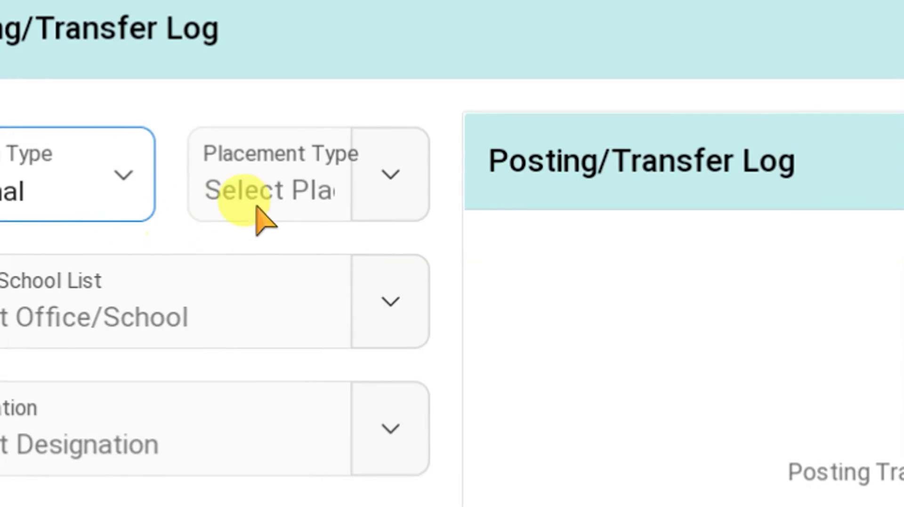
{"action": "left_click", "coordinate": [347, 193]}
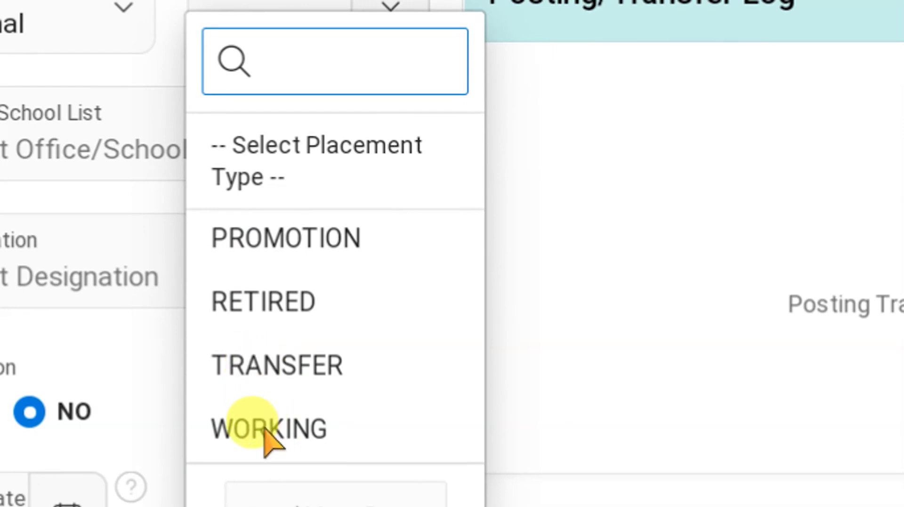
{"action": "left_click", "coordinate": [249, 370]}
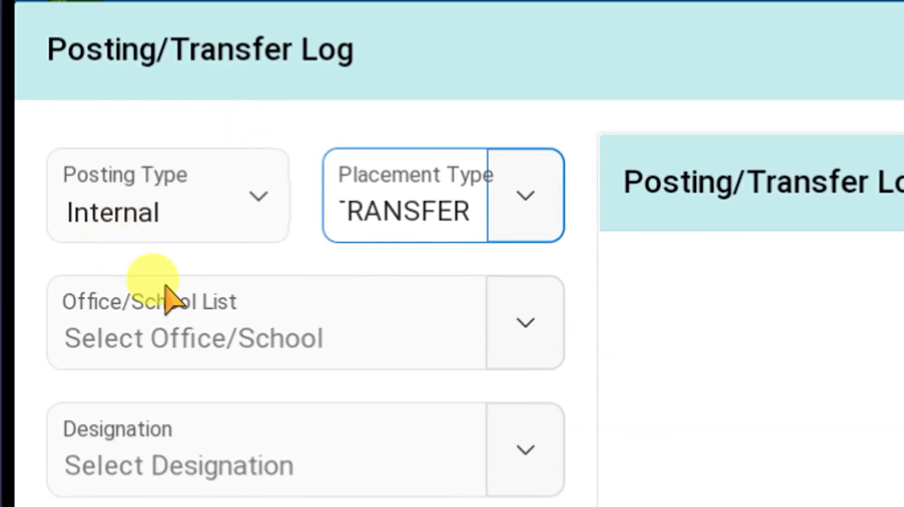
Set the office/school to ASSISTANT DIRECTOR EXAMINATION PESHAWAR (RM011), then search the designations for "pst" and choose PST BPS-9
{"action": "left_click", "coordinate": [470, 336]}
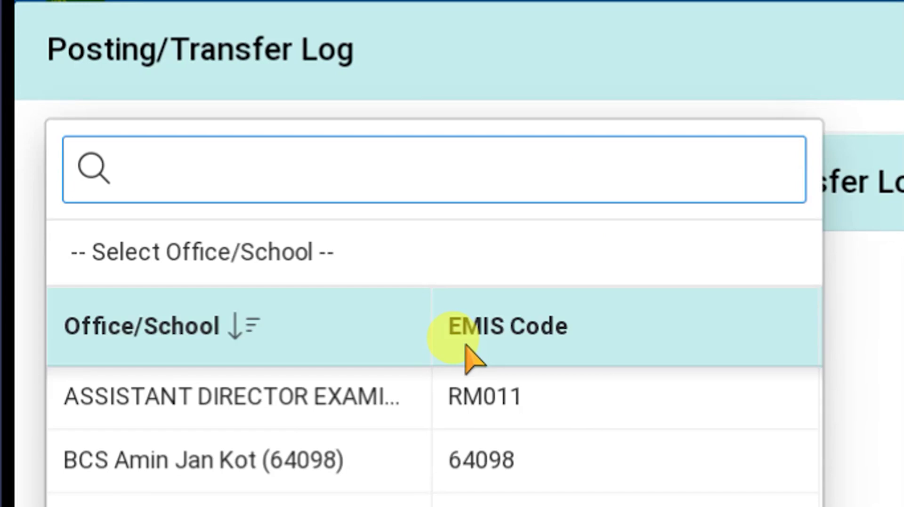
{"action": "left_click", "coordinate": [370, 400]}
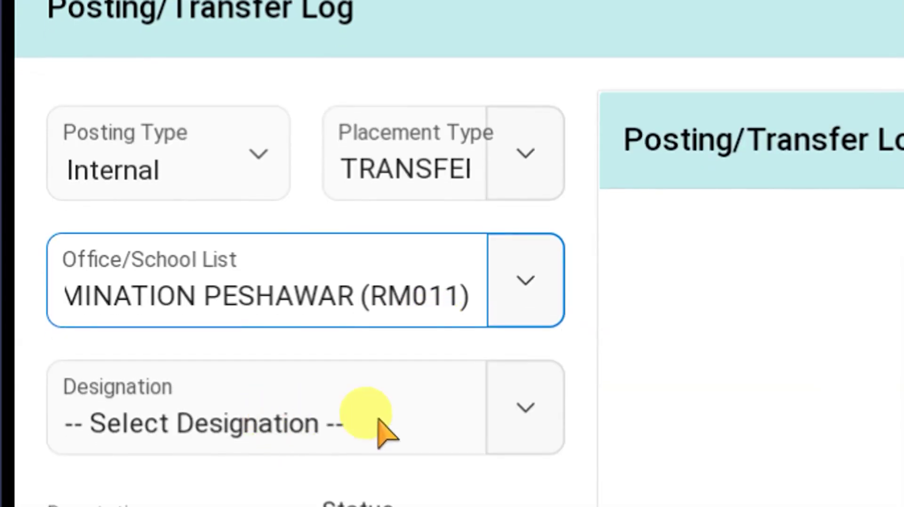
{"action": "left_click", "coordinate": [508, 448]}
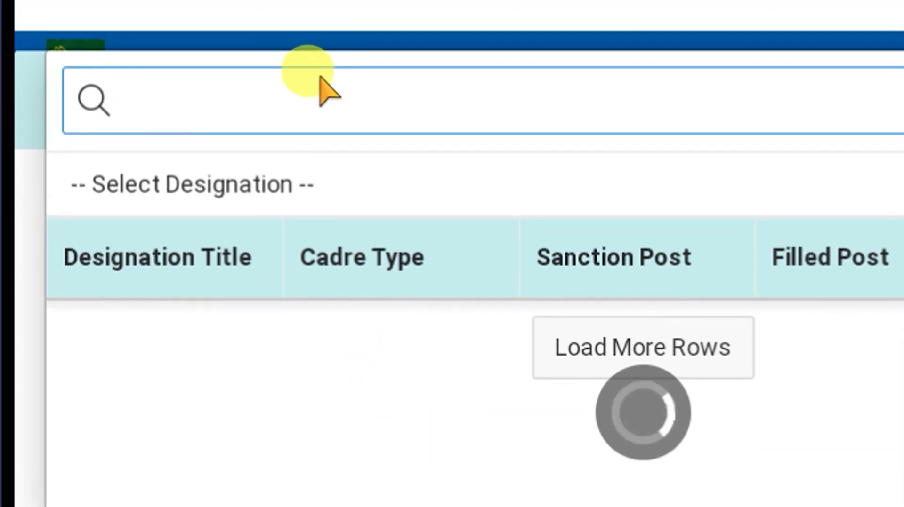
{"action": "type", "text": "pst"}
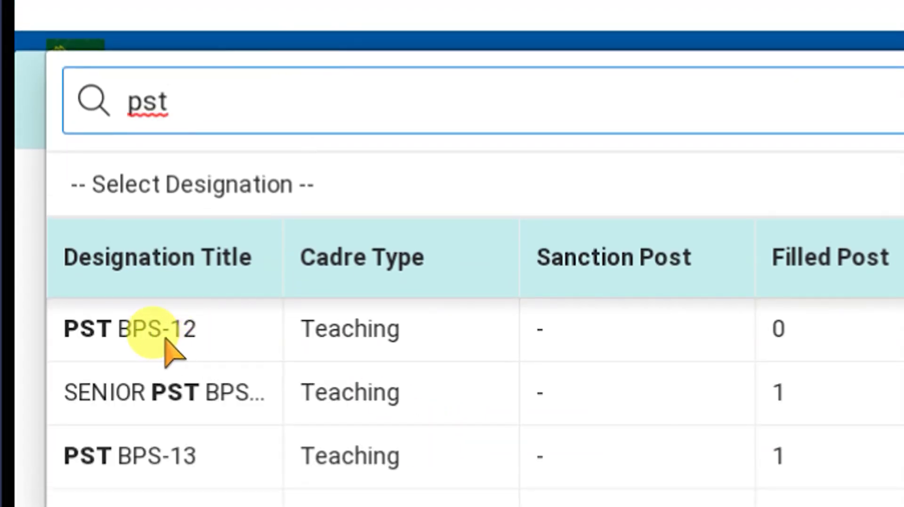
{"action": "scroll", "coordinate": [188, 376], "scroll_direction": "down", "scroll_amount": 3}
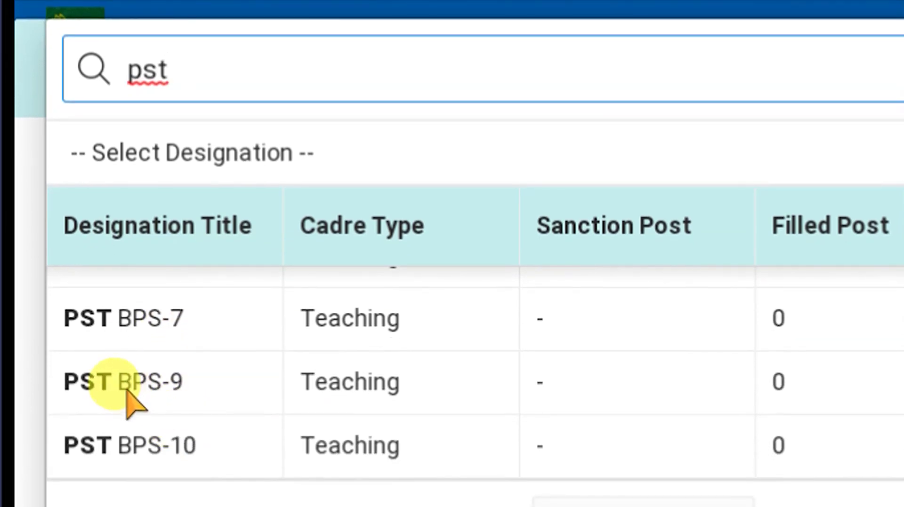
{"action": "left_click", "coordinate": [126, 385]}
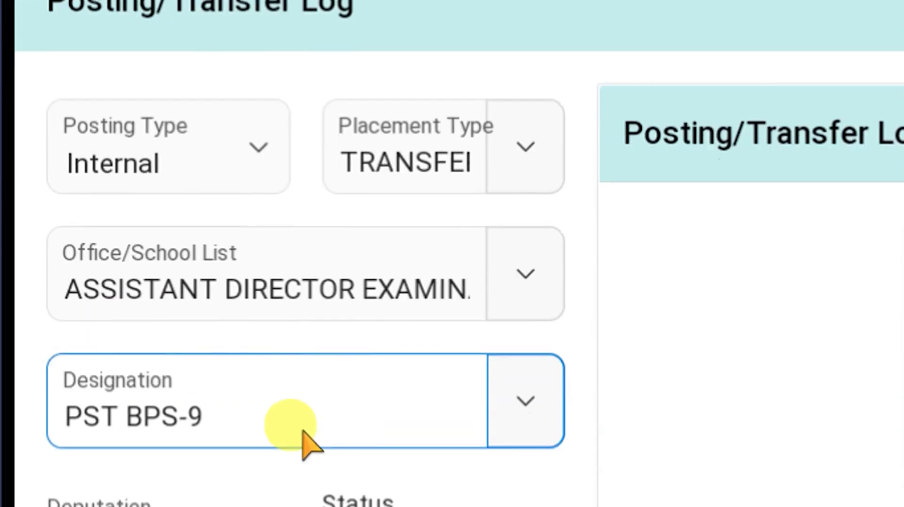
Set the posting's From Date to a day in June 2018
{"action": "scroll", "coordinate": [403, 412], "scroll_direction": "down", "scroll_amount": 3}
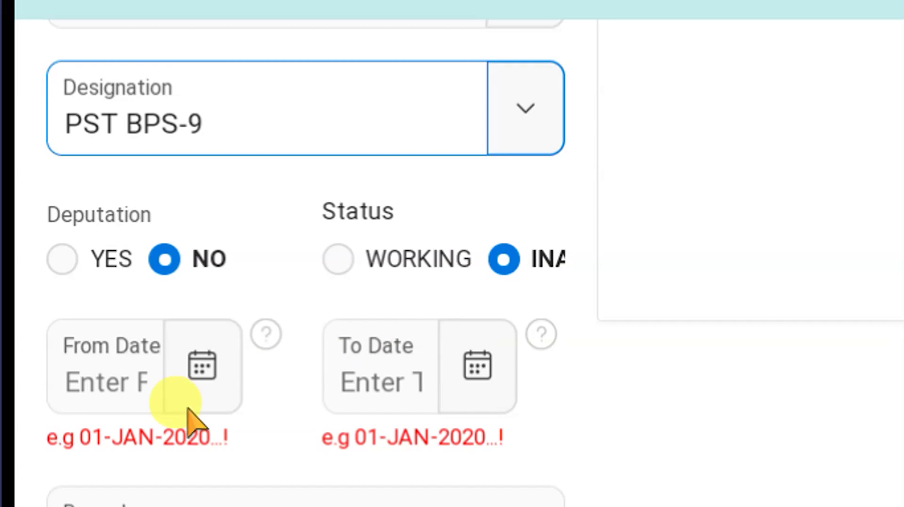
{"action": "left_click", "coordinate": [128, 381]}
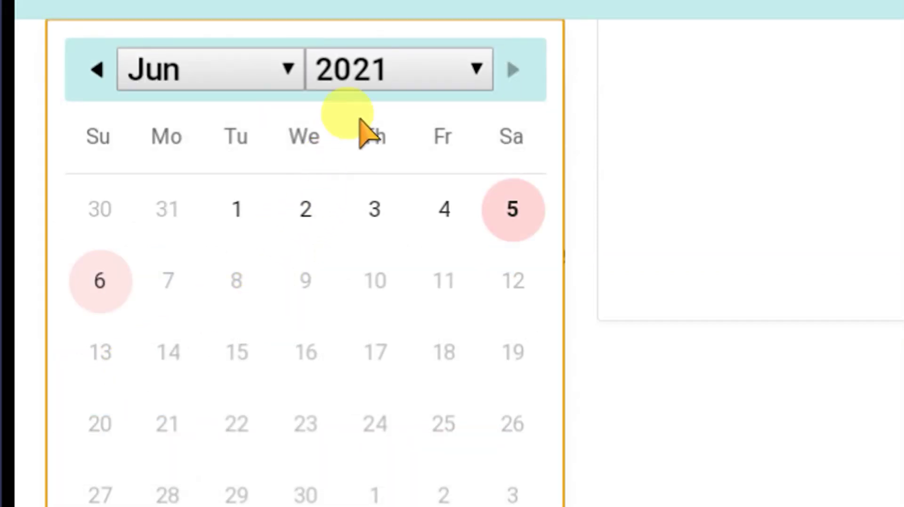
{"action": "left_click", "coordinate": [410, 71]}
{"action": "left_click", "coordinate": [386, 200]}
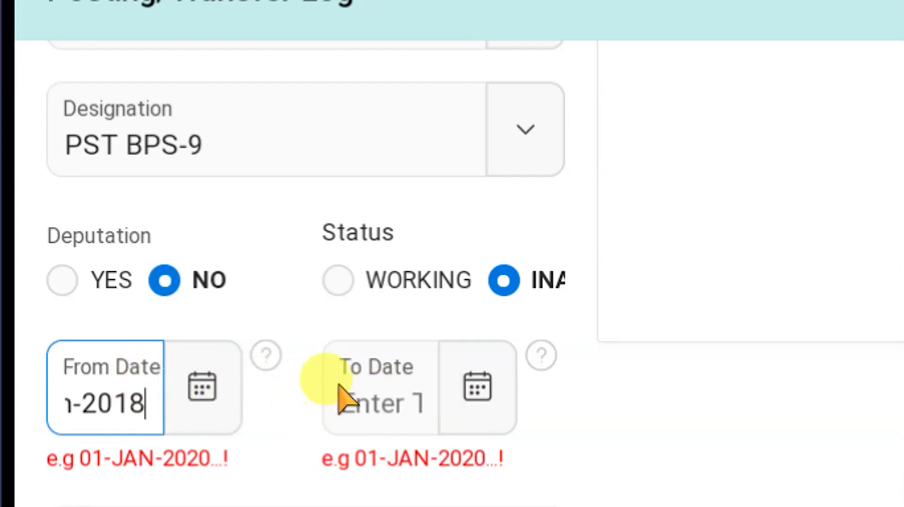
{"action": "scroll", "coordinate": [353, 412], "scroll_direction": "down", "scroll_amount": 6}
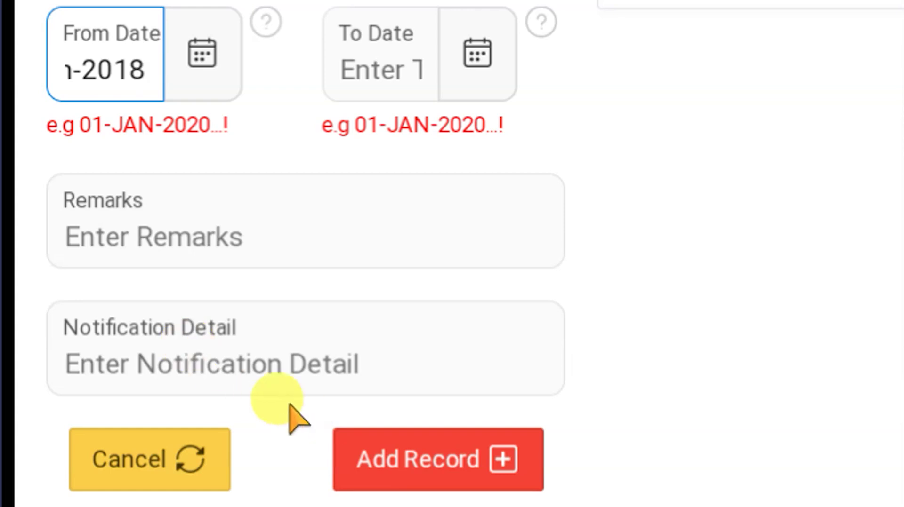
Submit the completed TRANSFER record to the Posting/Transfer log and return to the record's posting fields
{"action": "scroll", "coordinate": [400, 442], "scroll_direction": "down", "scroll_amount": 1}
{"action": "left_click", "coordinate": [402, 440]}
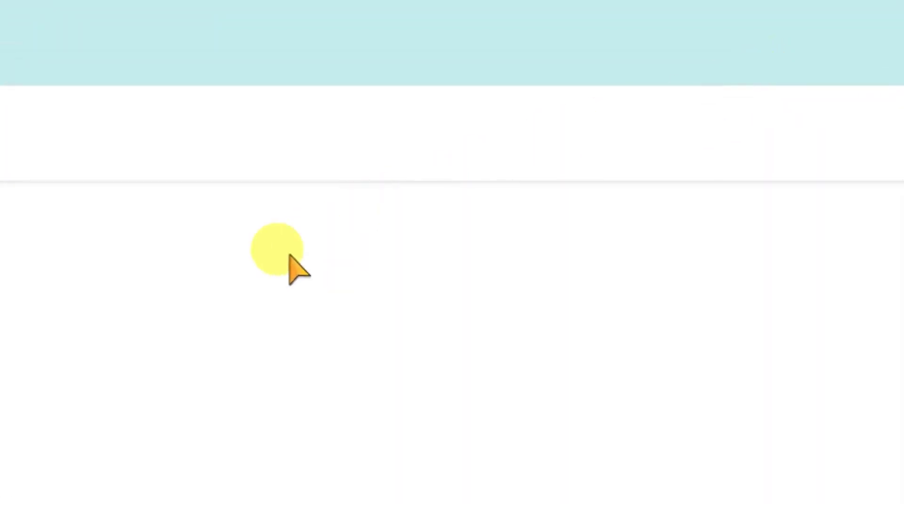
{"action": "scroll", "coordinate": [219, 324], "scroll_direction": "up", "scroll_amount": 5}
{"action": "scroll", "coordinate": [219, 324], "scroll_direction": "up", "scroll_amount": 3}
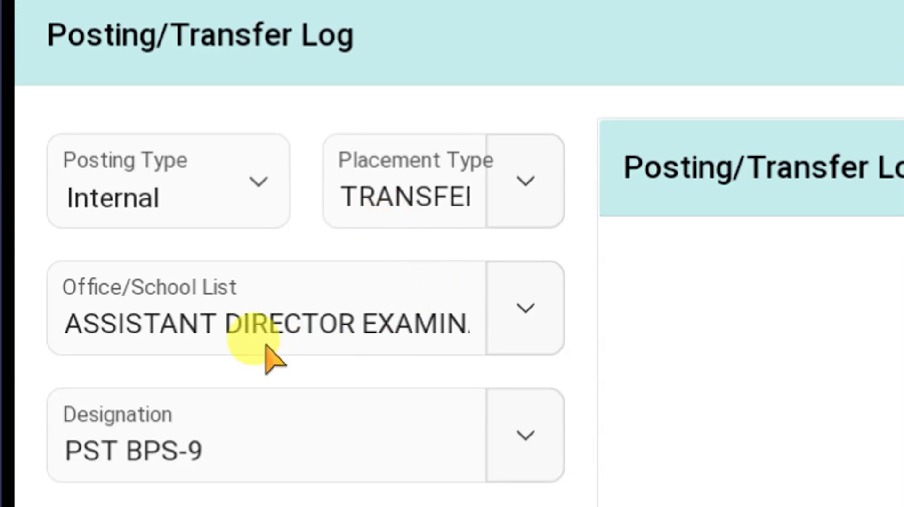
Reselect the ASSISTANT DIRECTOR EXAMINATION PESHAWAR (RM011) office and change the placement type to WORKING
{"action": "left_click", "coordinate": [437, 302]}
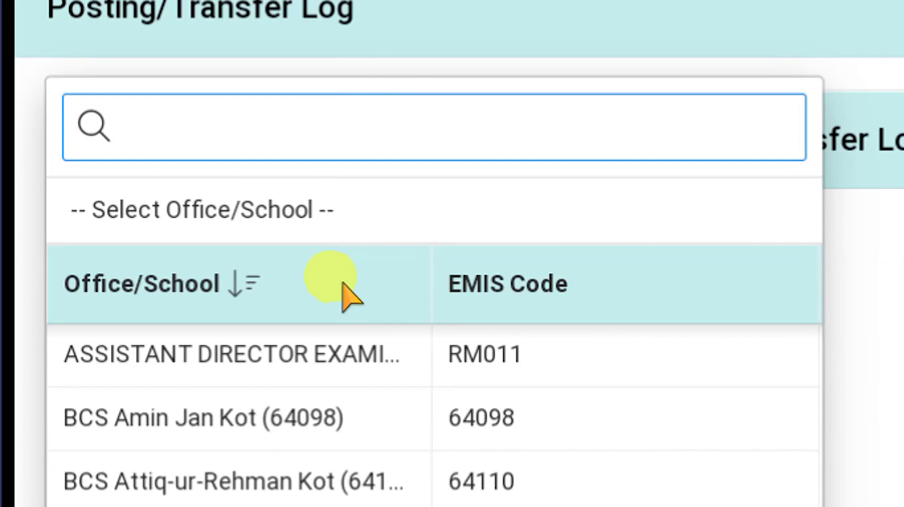
{"action": "left_click", "coordinate": [315, 351]}
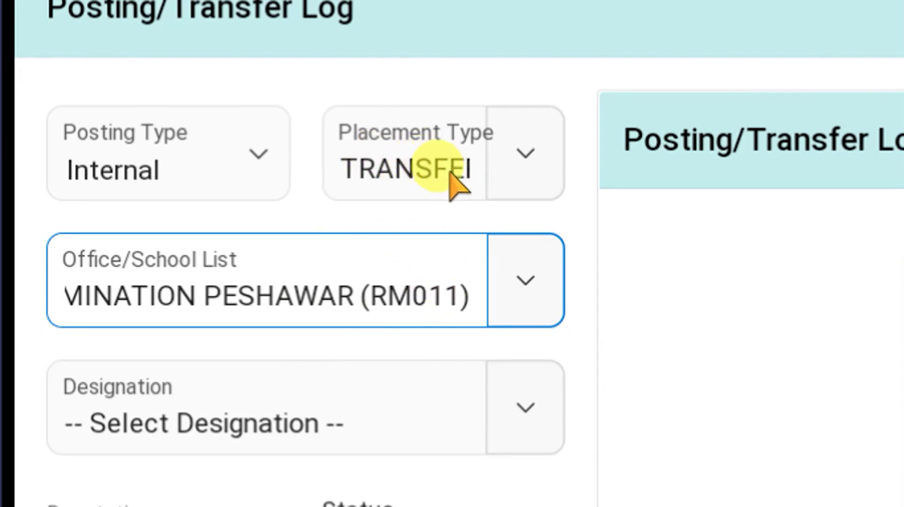
{"action": "left_click", "coordinate": [501, 159]}
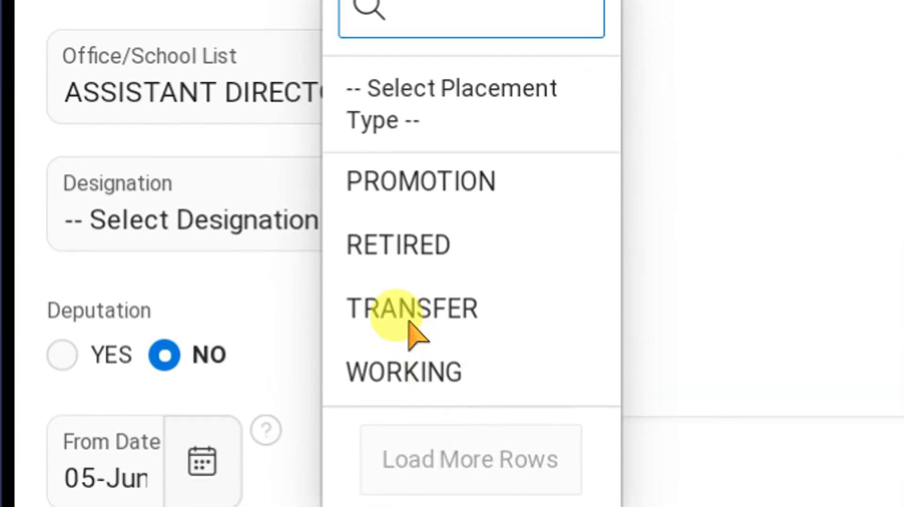
{"action": "left_click", "coordinate": [404, 376]}
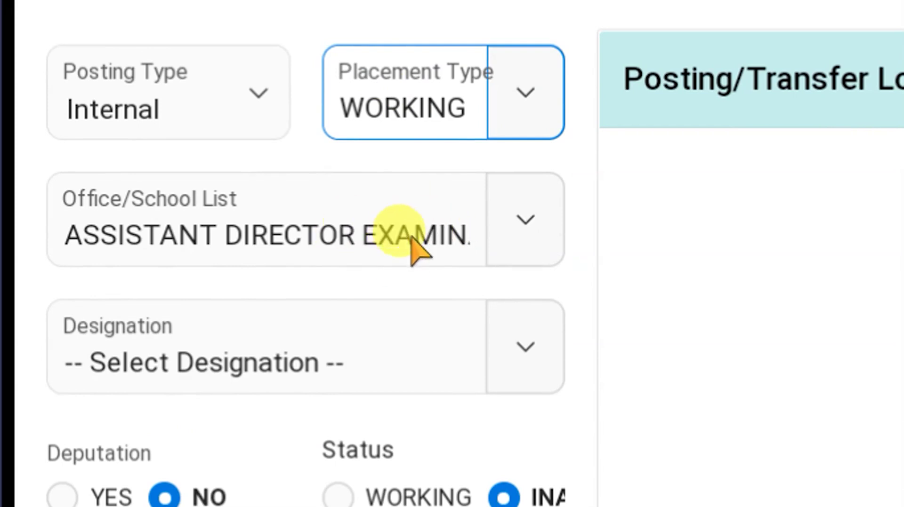
Check the designation list, then set the posting status to WORKING and the From Date to 5 June 2018
{"action": "left_click", "coordinate": [492, 353]}
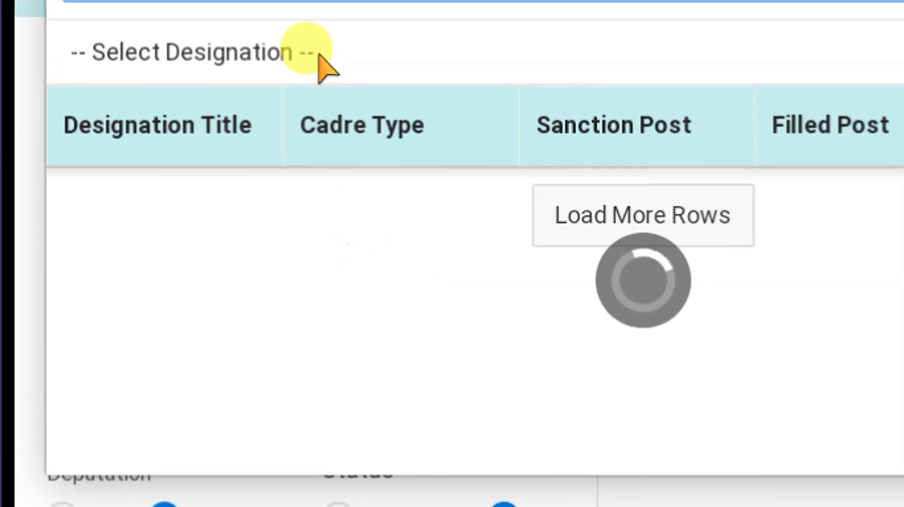
{"action": "scroll", "coordinate": [200, 288], "scroll_direction": "down", "scroll_amount": 8}
{"action": "scroll", "coordinate": [209, 302], "scroll_direction": "down", "scroll_amount": 10}
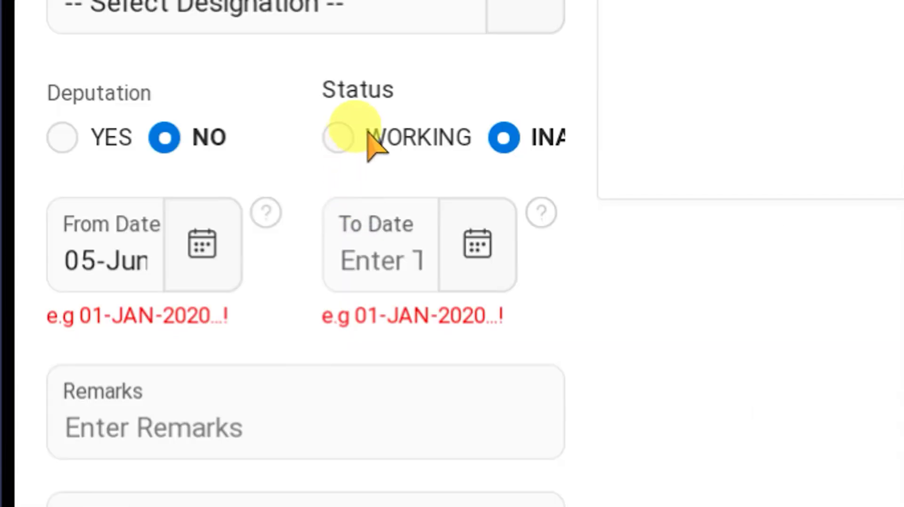
{"action": "left_click", "coordinate": [344, 140]}
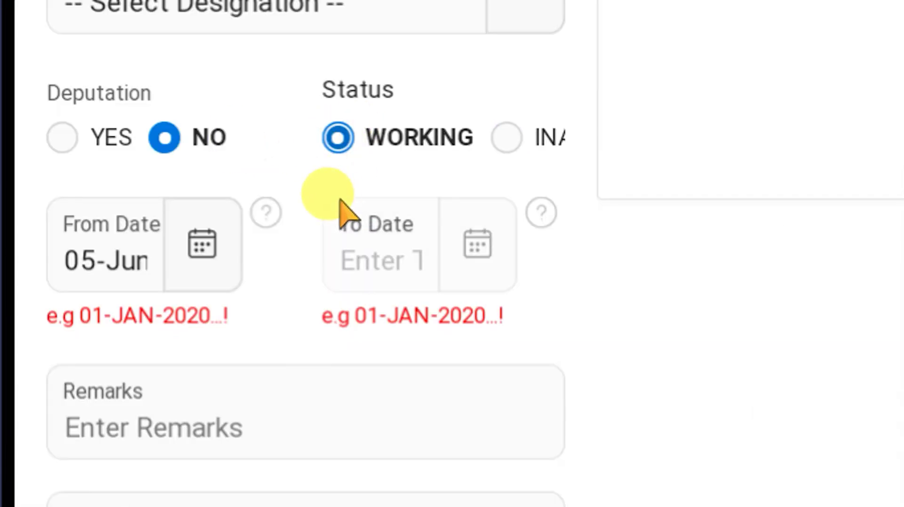
{"action": "left_click", "coordinate": [121, 254]}
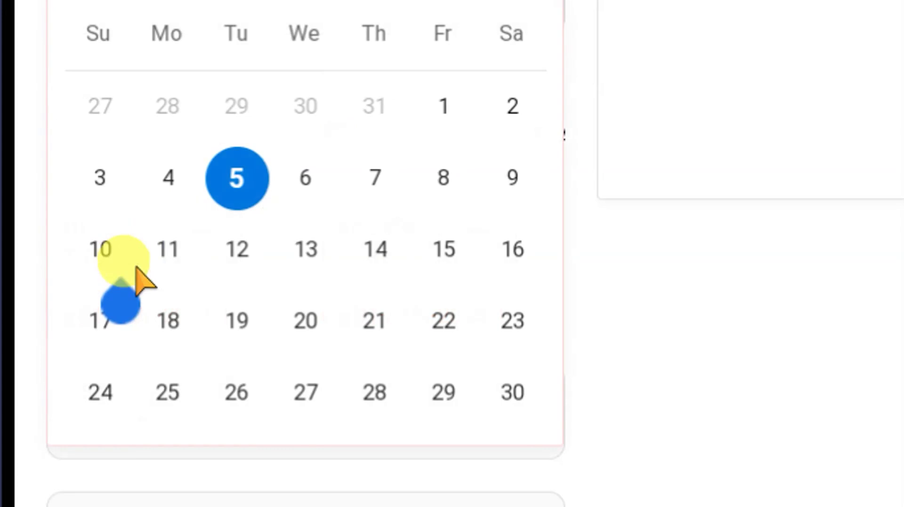
{"action": "left_click", "coordinate": [230, 203]}
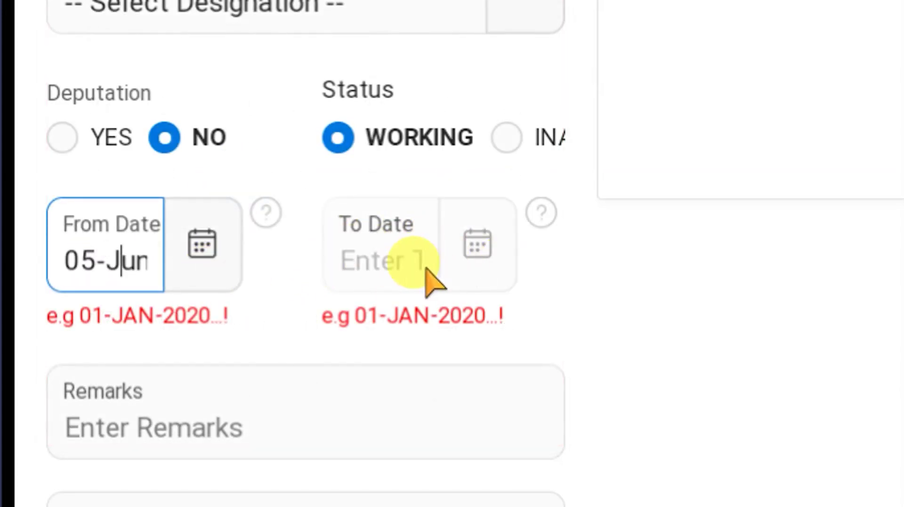
Submit the posting record with placement type WORKING to the Posting/Transfer log
{"action": "scroll", "coordinate": [259, 319], "scroll_direction": "down", "scroll_amount": 4}
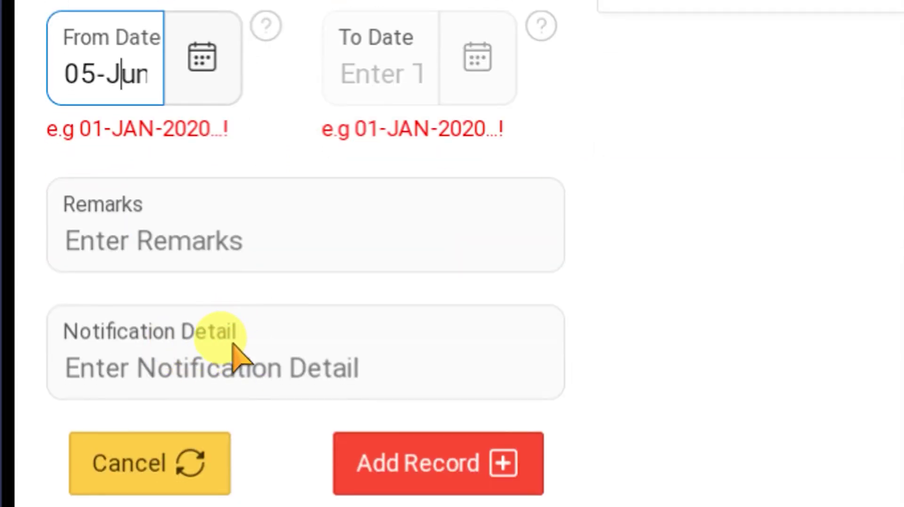
{"action": "scroll", "coordinate": [363, 430], "scroll_direction": "down", "scroll_amount": 1}
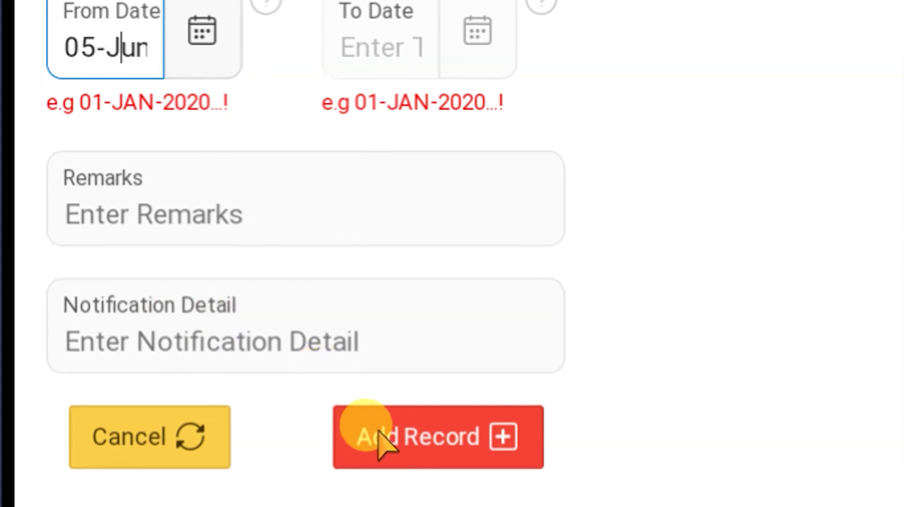
{"action": "left_click", "coordinate": [404, 442]}
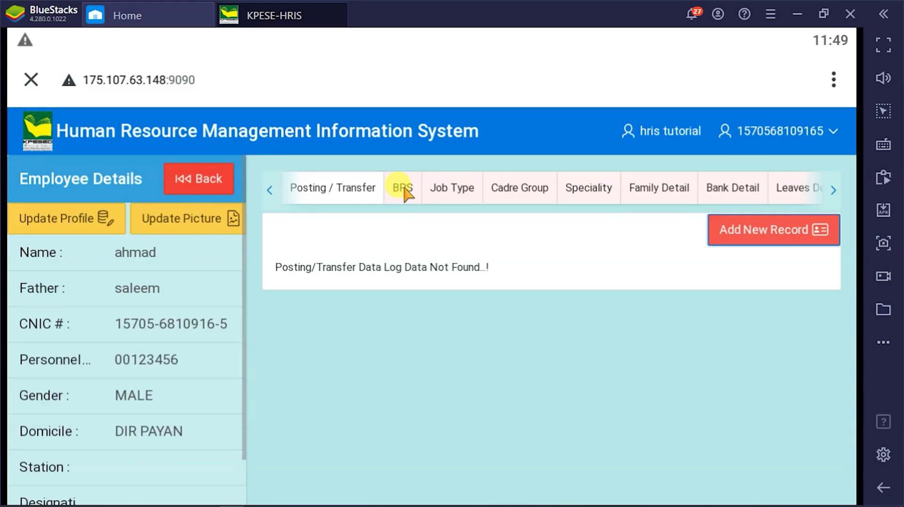
Start a new record in the employee's BPS section and choose BPS-7 as the pay scale
{"action": "left_click", "coordinate": [401, 195]}
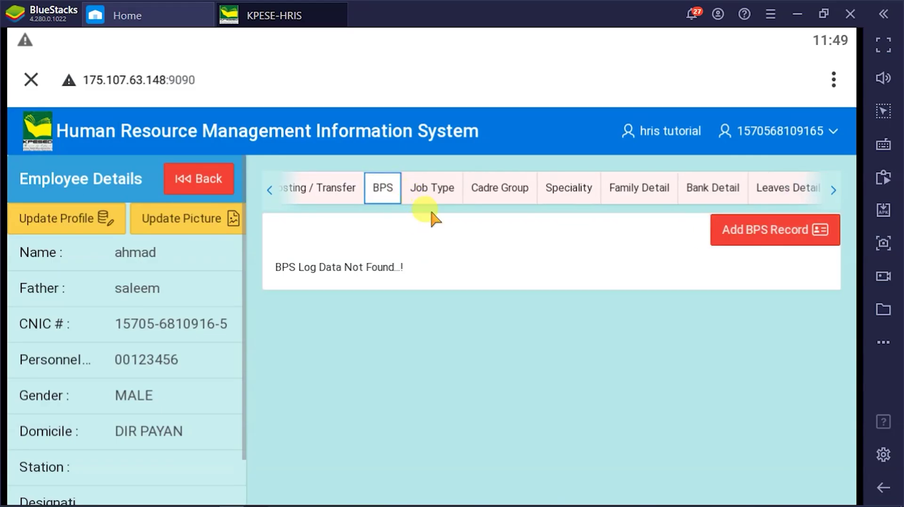
{"action": "left_click", "coordinate": [768, 229]}
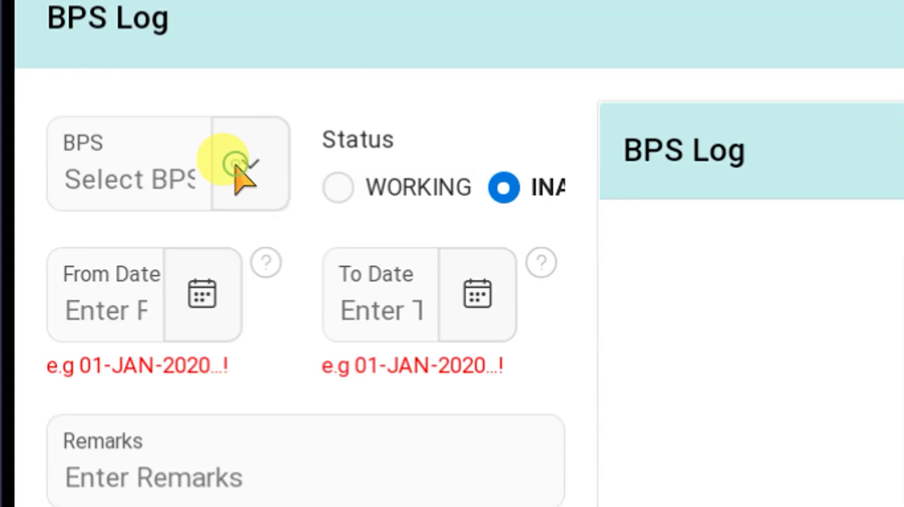
{"action": "left_click", "coordinate": [122, 330]}
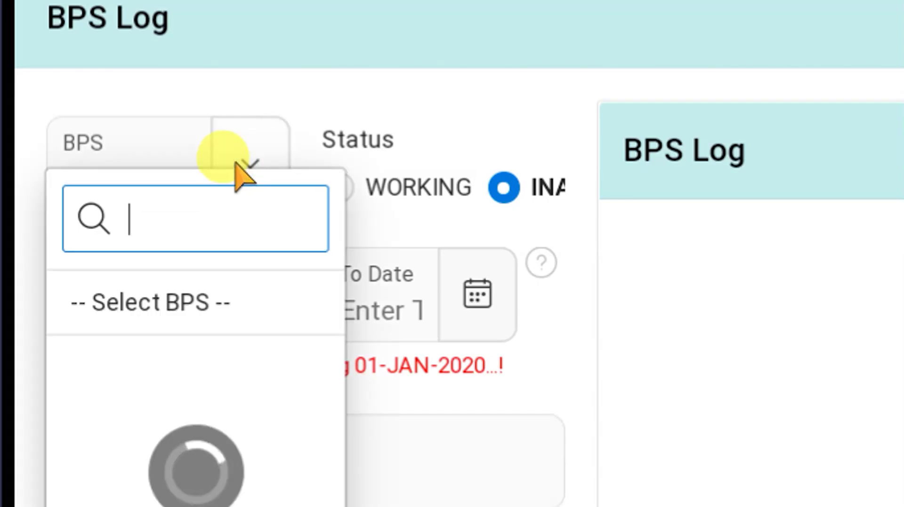
{"action": "scroll", "coordinate": [152, 430], "scroll_direction": "down", "scroll_amount": 5}
{"action": "scroll", "coordinate": [161, 398], "scroll_direction": "down", "scroll_amount": 4}
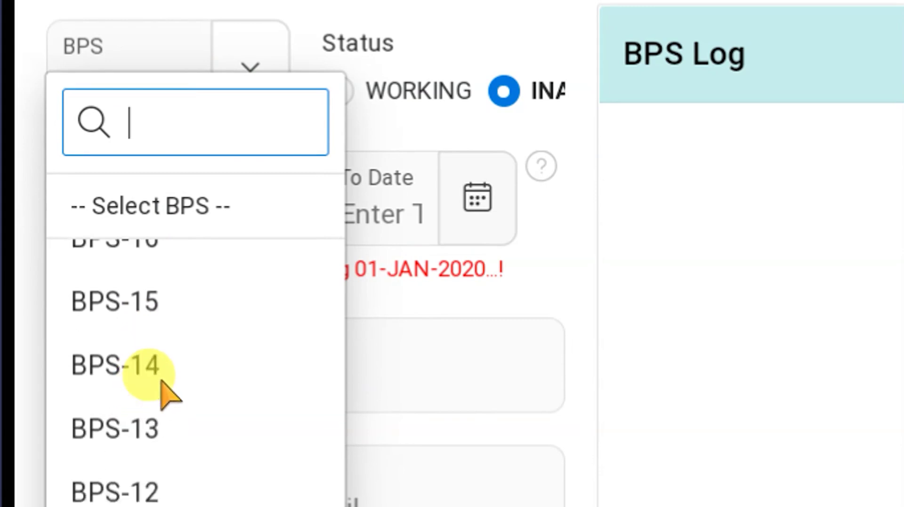
{"action": "scroll", "coordinate": [170, 384], "scroll_direction": "down", "scroll_amount": 4}
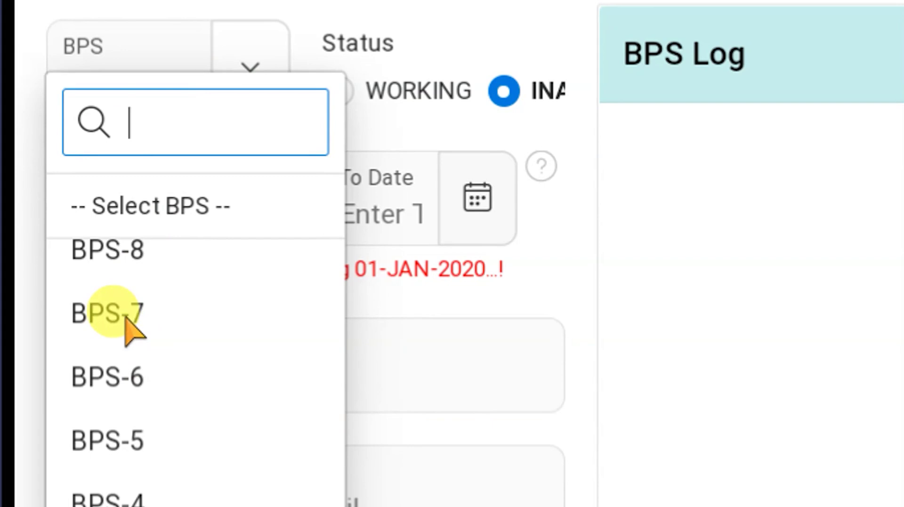
{"action": "left_click", "coordinate": [127, 318]}
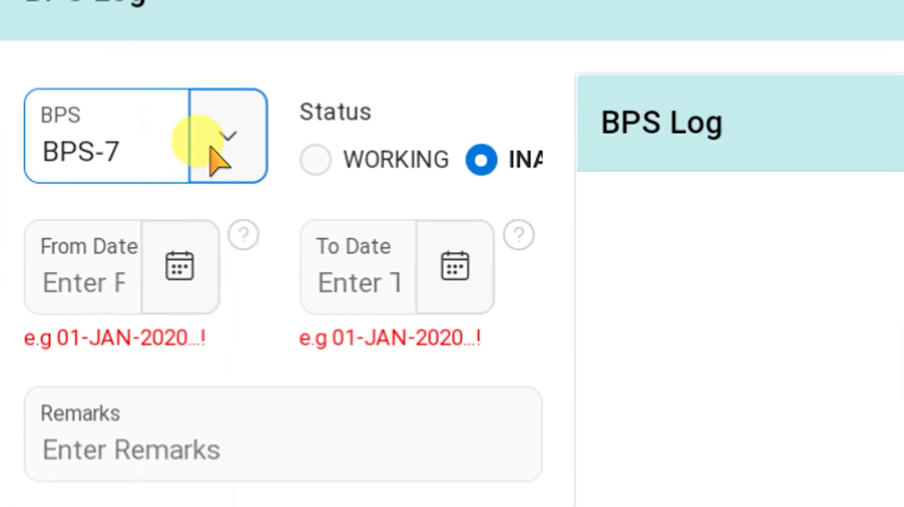
Change the new record's pay scale to BPS-9 and look over its remaining fields
{"action": "left_click", "coordinate": [220, 155]}
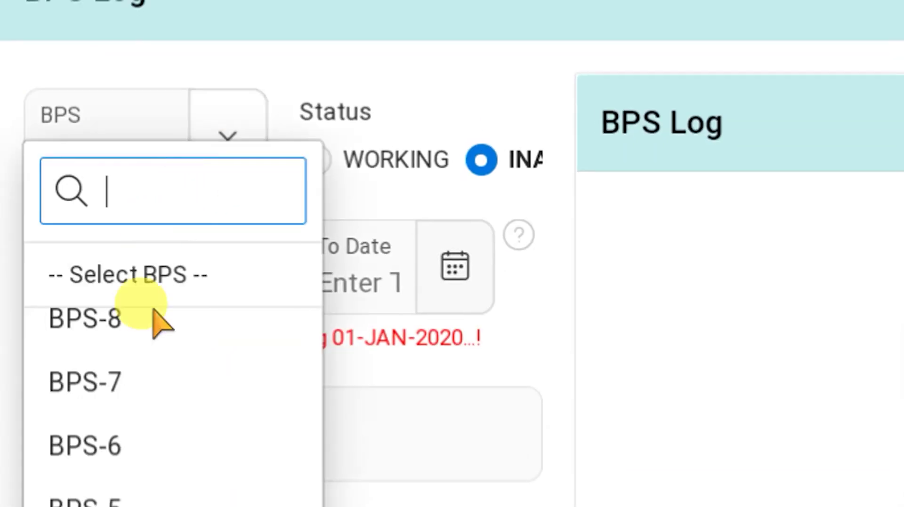
{"action": "scroll", "coordinate": [155, 325], "scroll_direction": "up", "scroll_amount": 3}
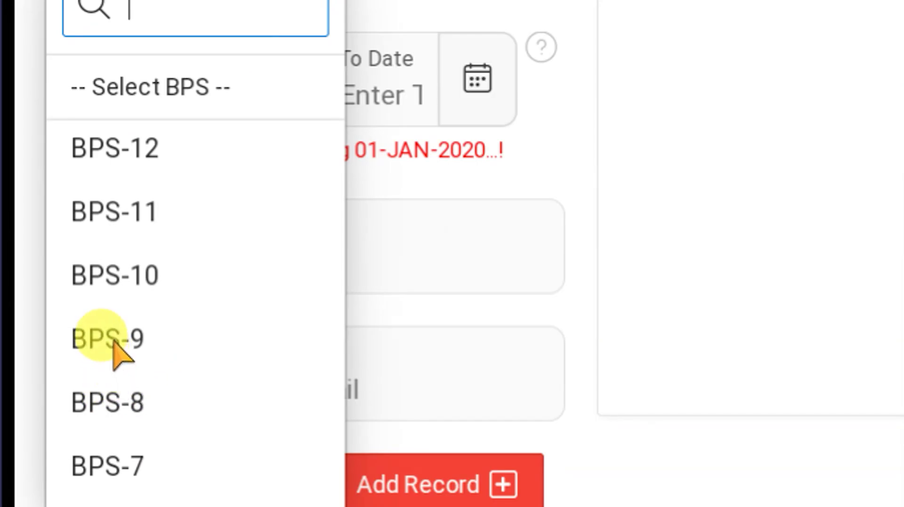
{"action": "left_click", "coordinate": [115, 342]}
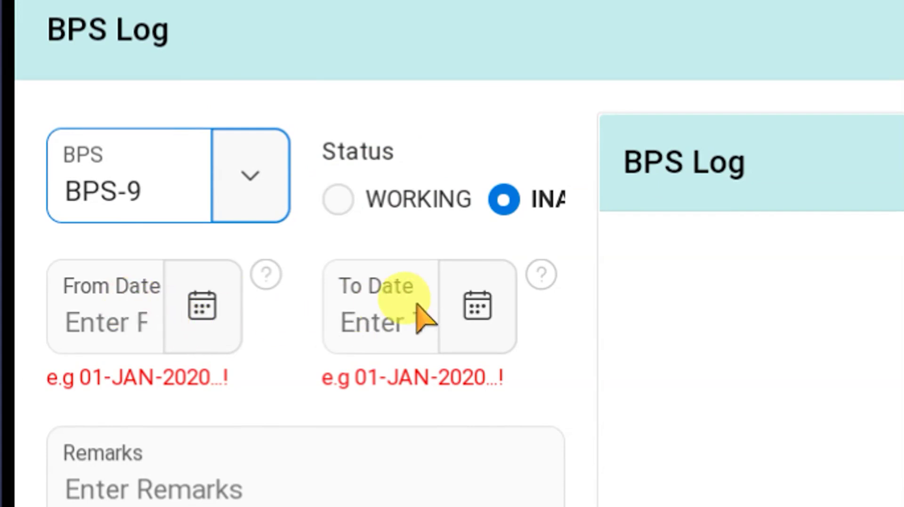
{"action": "scroll", "coordinate": [179, 448], "scroll_direction": "down", "scroll_amount": 3}
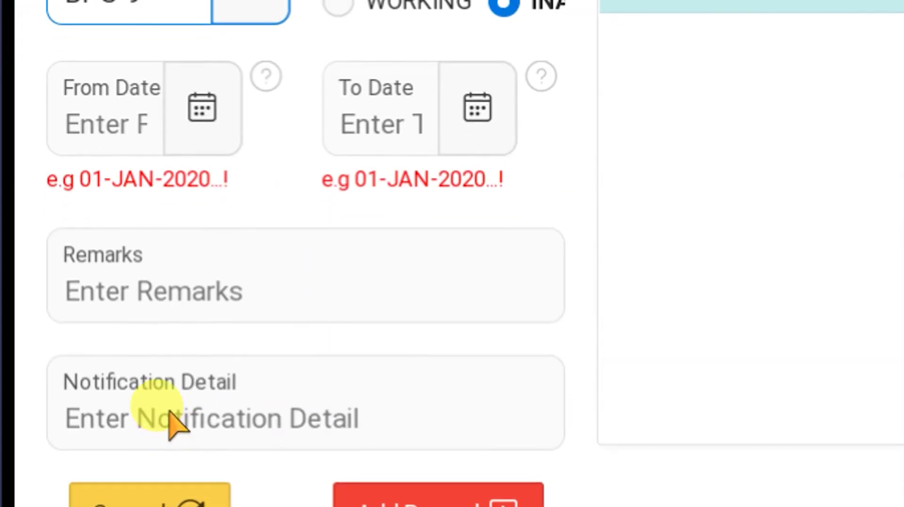
{"action": "scroll", "coordinate": [172, 424], "scroll_direction": "down", "scroll_amount": 1}
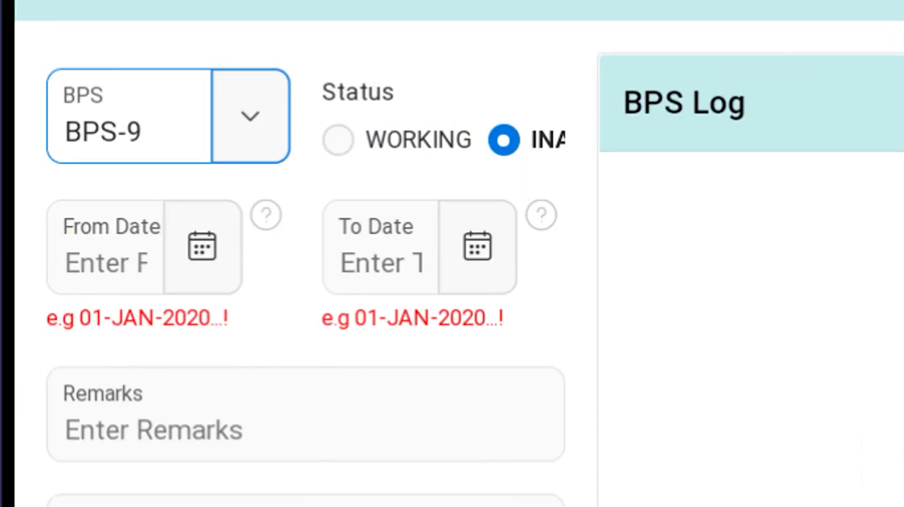
Set the pay scale to BPS-14 and the BPS record's status to WORKING
{"action": "left_click", "coordinate": [246, 124]}
{"action": "scroll", "coordinate": [156, 423], "scroll_direction": "up", "scroll_amount": 3}
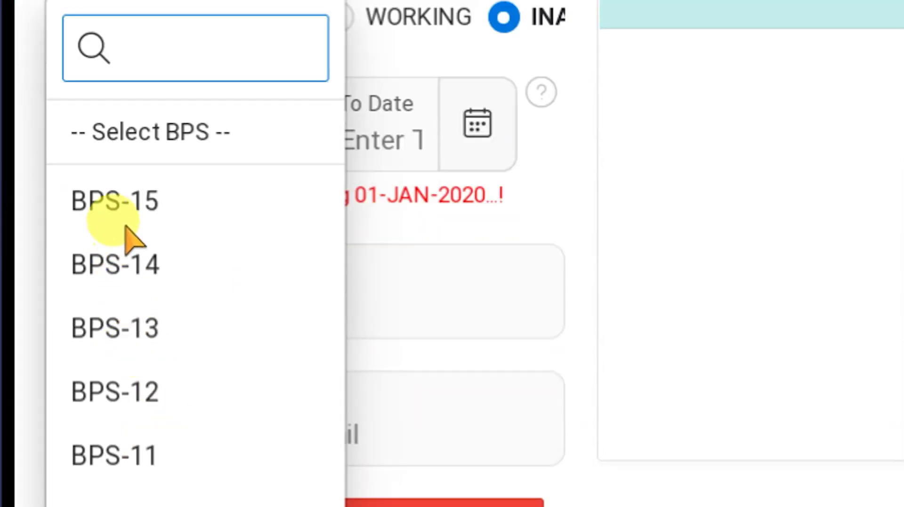
{"action": "left_click", "coordinate": [133, 266]}
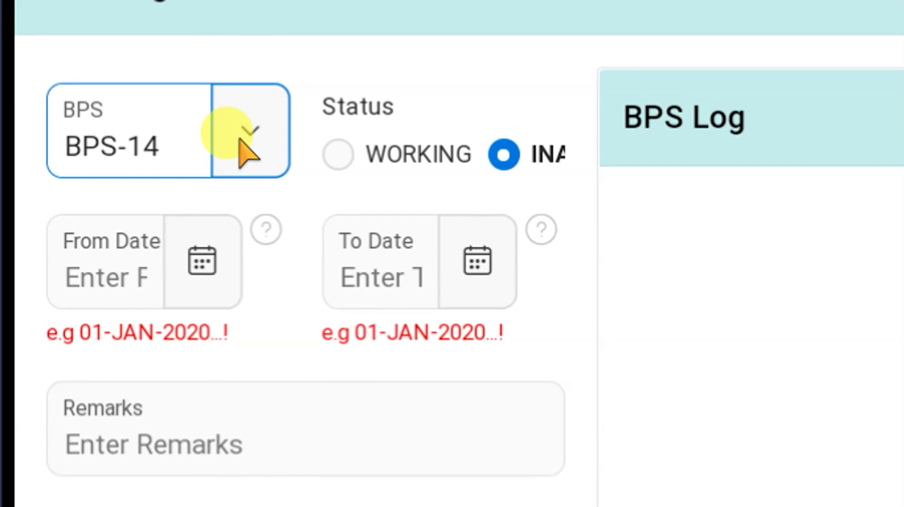
{"action": "left_click", "coordinate": [337, 155]}
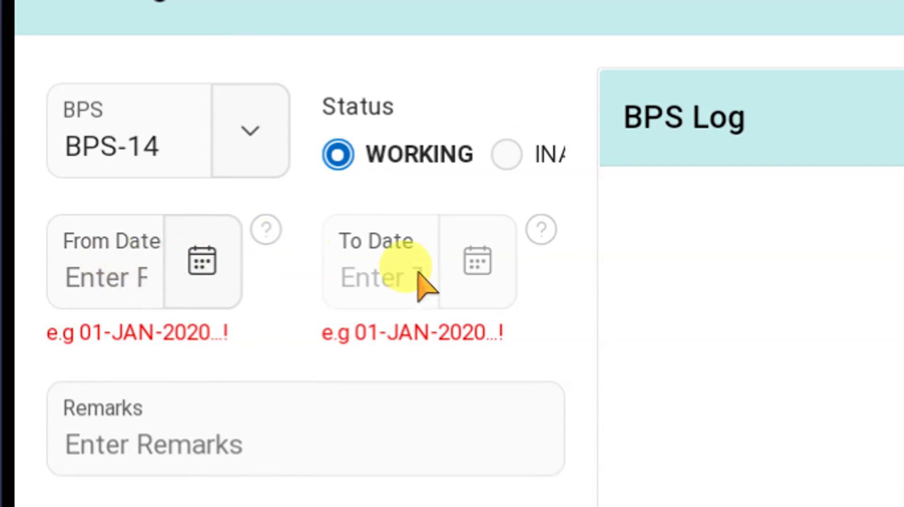
{"action": "scroll", "coordinate": [195, 478], "scroll_direction": "down", "scroll_amount": 3}
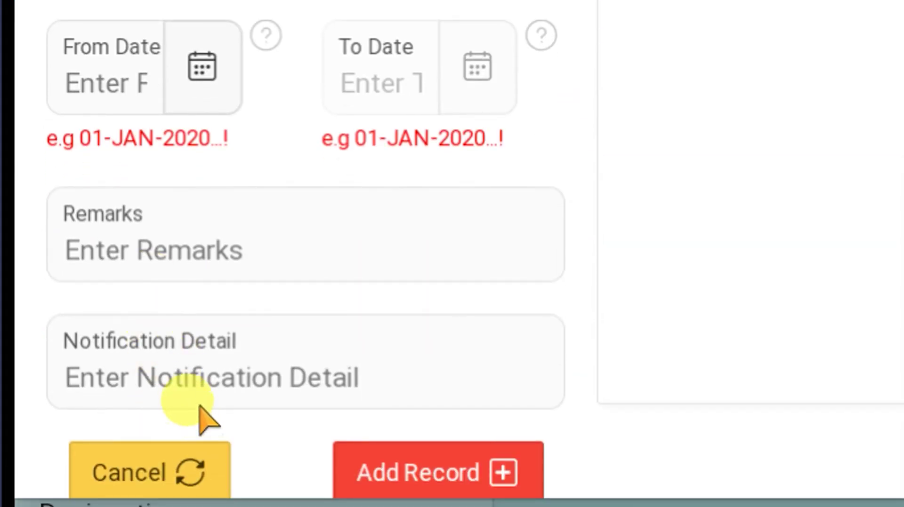
{"action": "scroll", "coordinate": [443, 437], "scroll_direction": "down", "scroll_amount": 1}
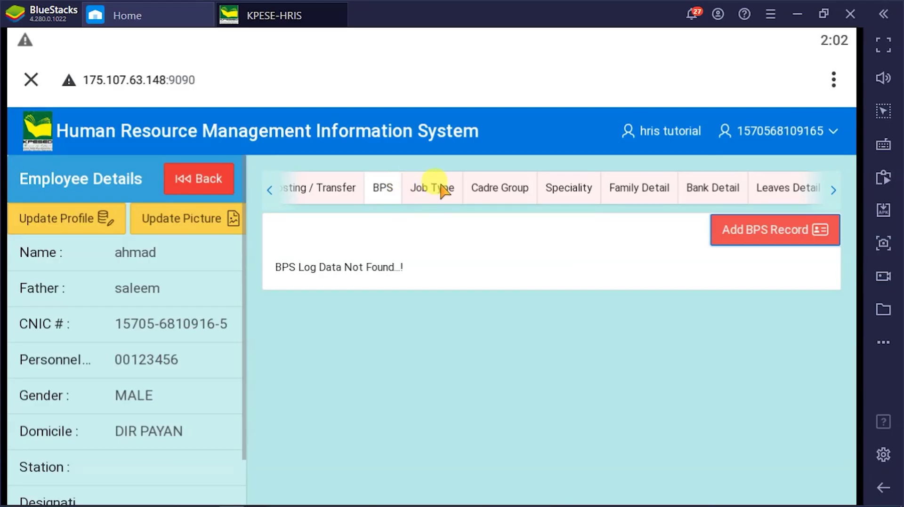
Start a new record in the employee's Job Type section with job type Adhoc and status INACTIVE
{"action": "left_click", "coordinate": [432, 190]}
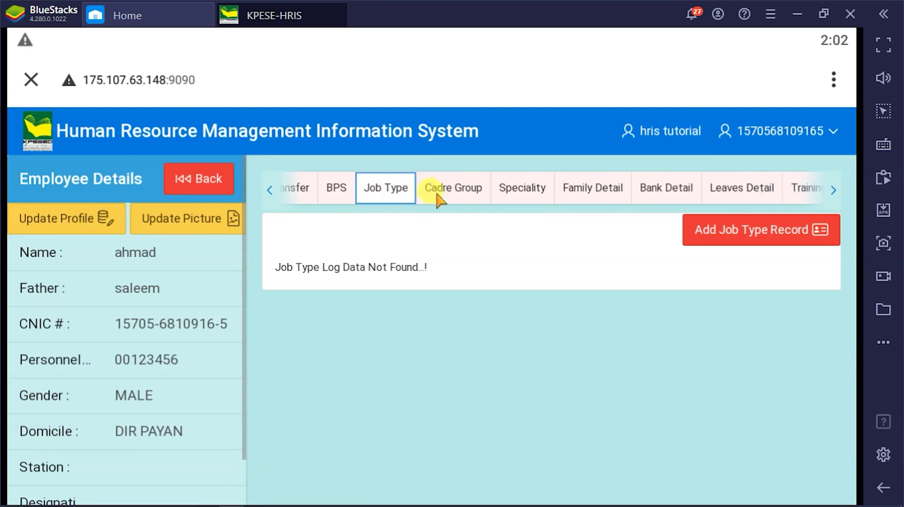
{"action": "left_click", "coordinate": [761, 231]}
{"action": "left_click", "coordinate": [103, 320]}
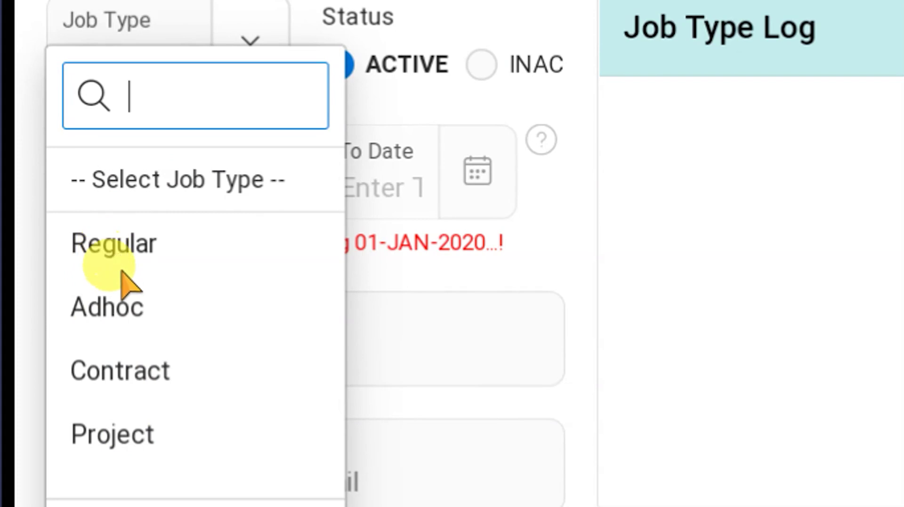
{"action": "left_click", "coordinate": [120, 307]}
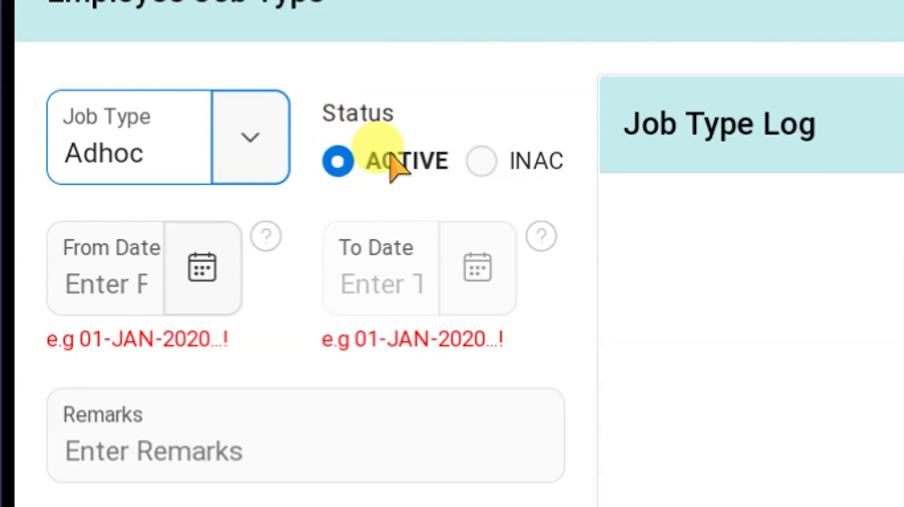
{"action": "left_click", "coordinate": [480, 161]}
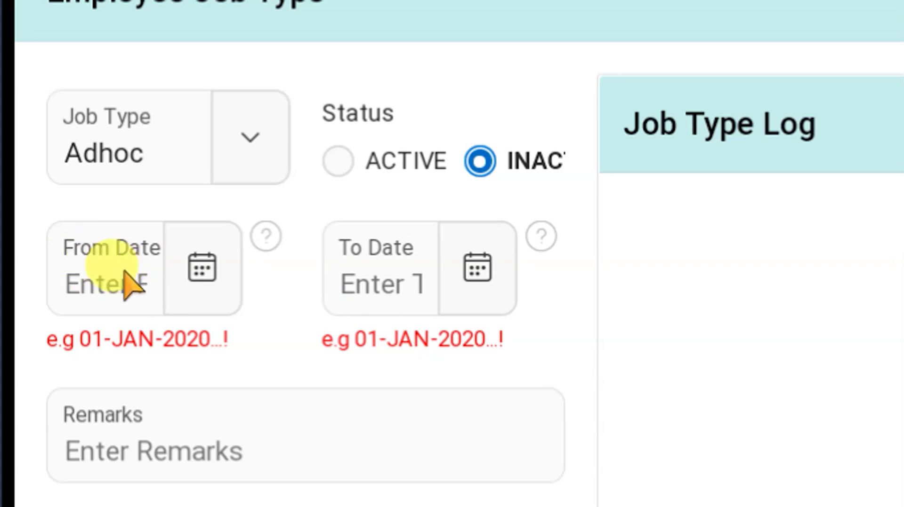
{"action": "scroll", "coordinate": [258, 484], "scroll_direction": "down", "scroll_amount": 5}
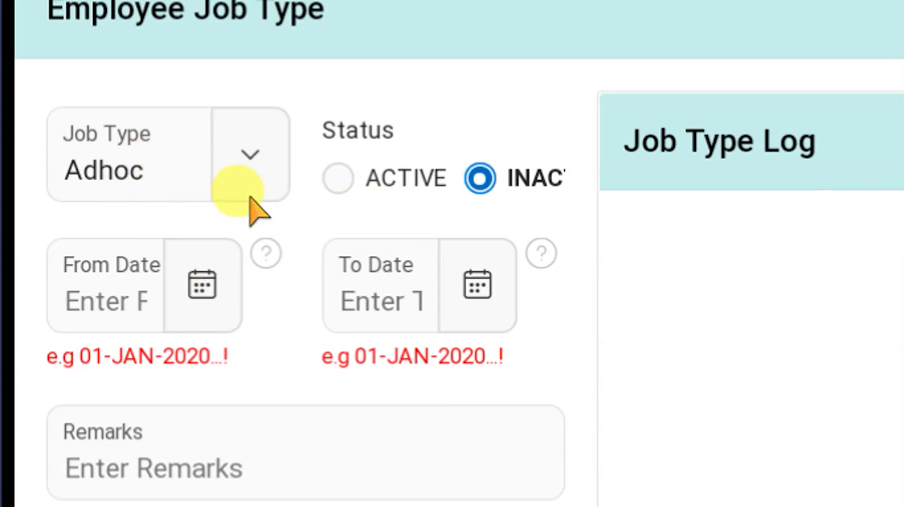
Change the job type record to Regular with status ACTIVE and set its From Date to 07-Jun-2017
{"action": "left_click", "coordinate": [244, 164]}
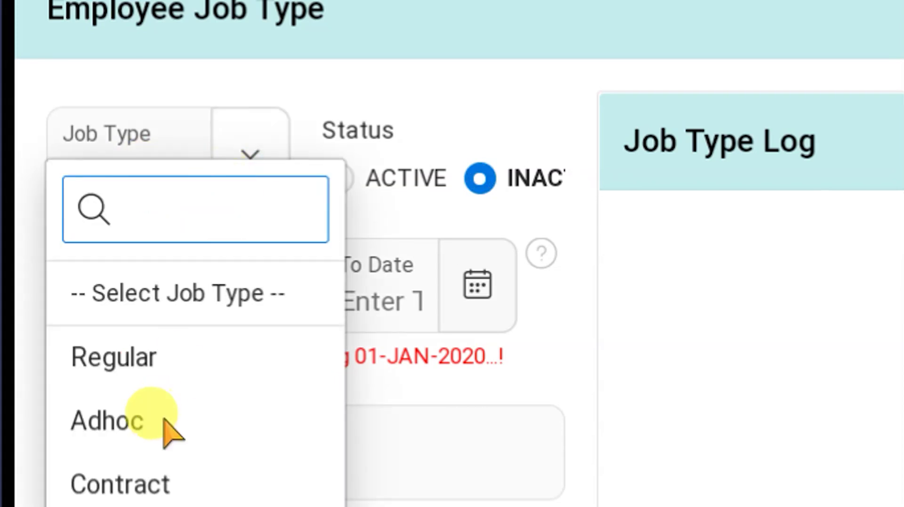
{"action": "left_click", "coordinate": [125, 363]}
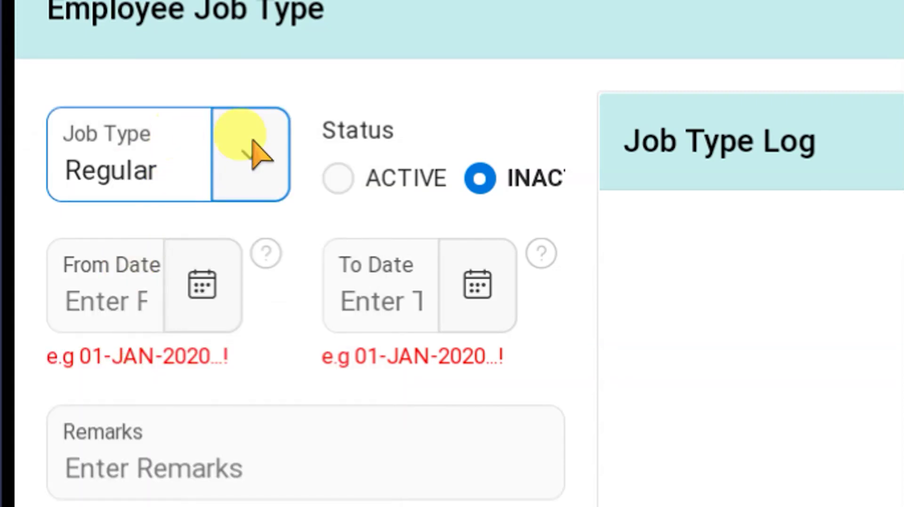
{"action": "left_click", "coordinate": [335, 180]}
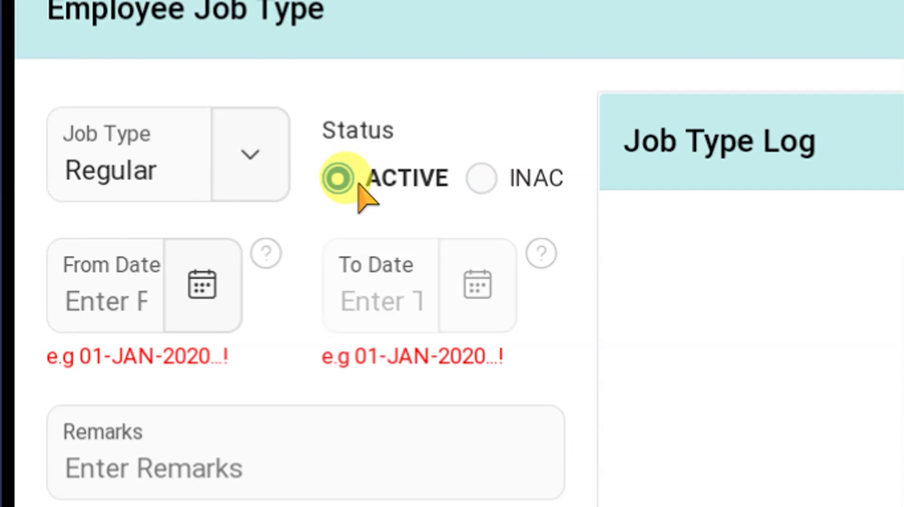
{"action": "left_click", "coordinate": [149, 307]}
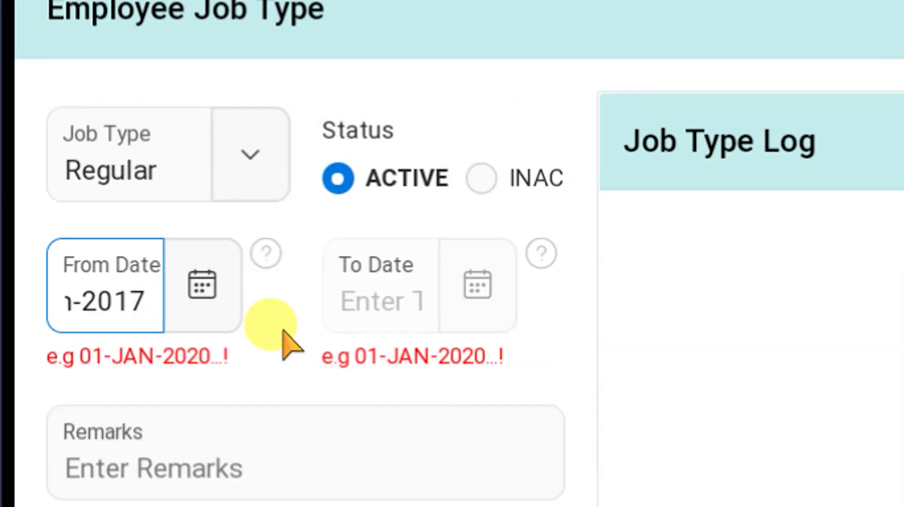
{"action": "scroll", "coordinate": [283, 329], "scroll_direction": "down", "scroll_amount": 1}
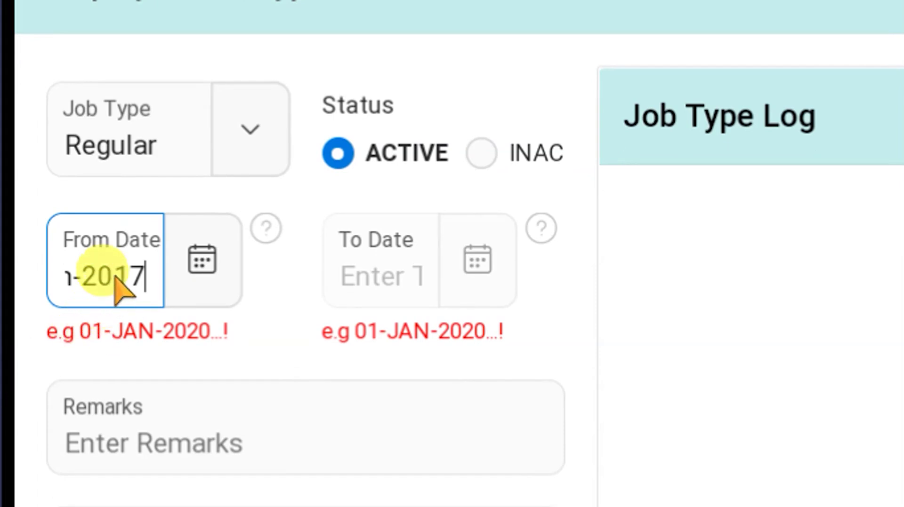
{"action": "left_click", "coordinate": [390, 283]}
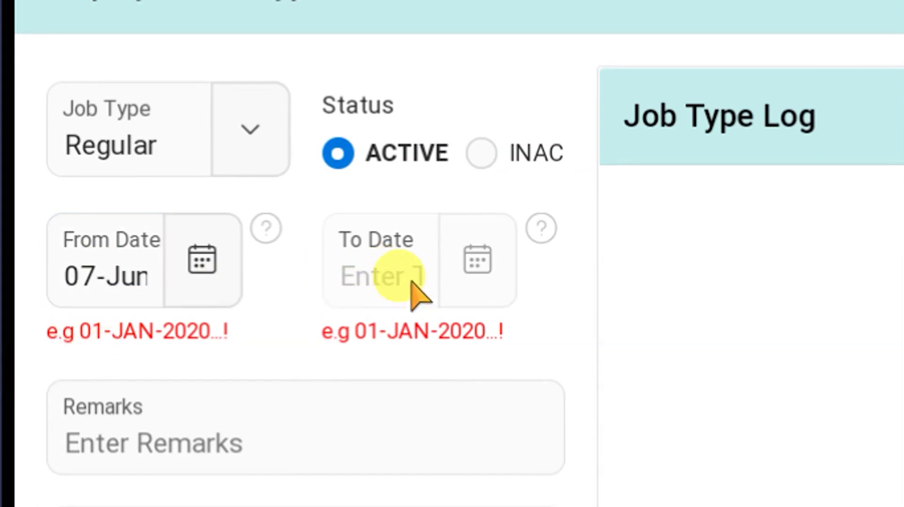
{"action": "scroll", "coordinate": [211, 480], "scroll_direction": "down", "scroll_amount": 5}
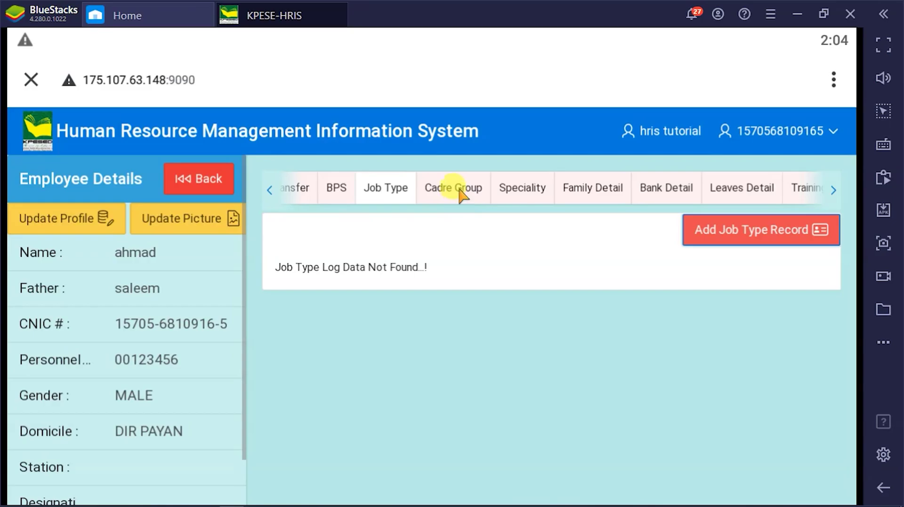
Start a new record in the employee's Cadre Group section and choose Teaching as the cadre group
{"action": "left_click", "coordinate": [456, 191]}
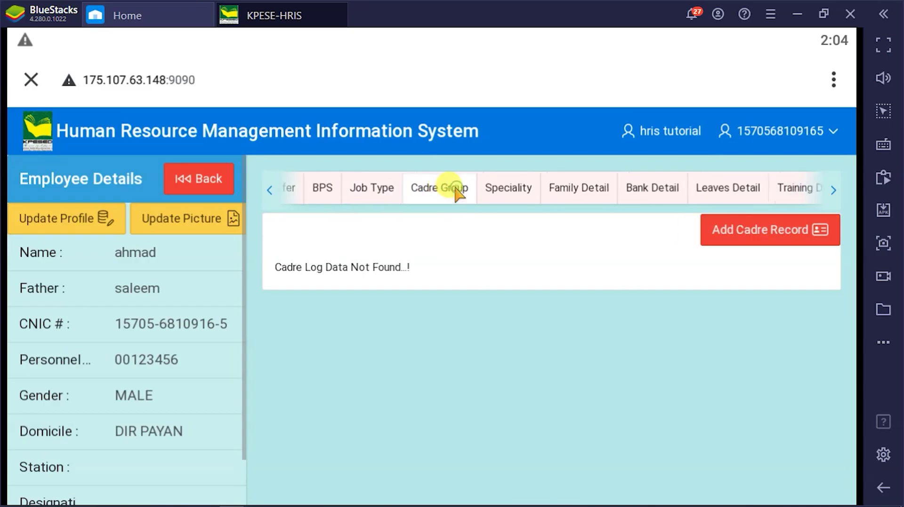
{"action": "left_click", "coordinate": [763, 232]}
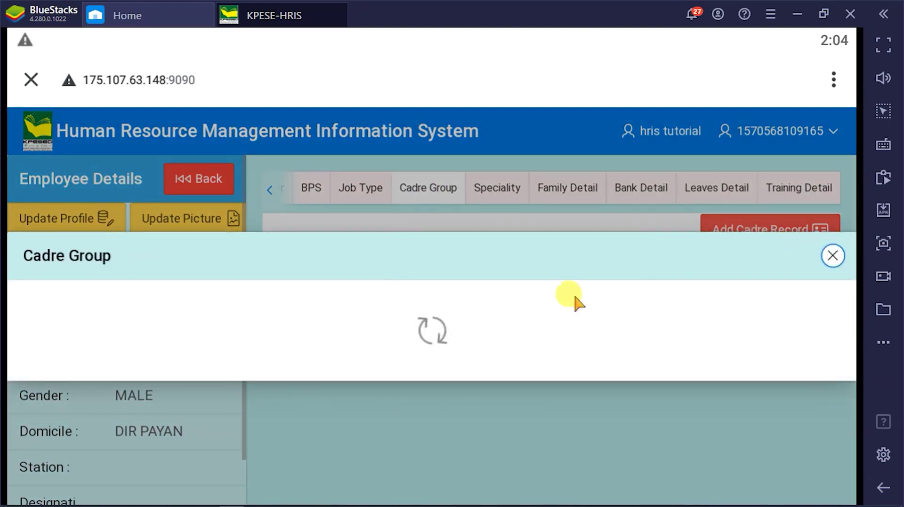
{"action": "left_click", "coordinate": [238, 188]}
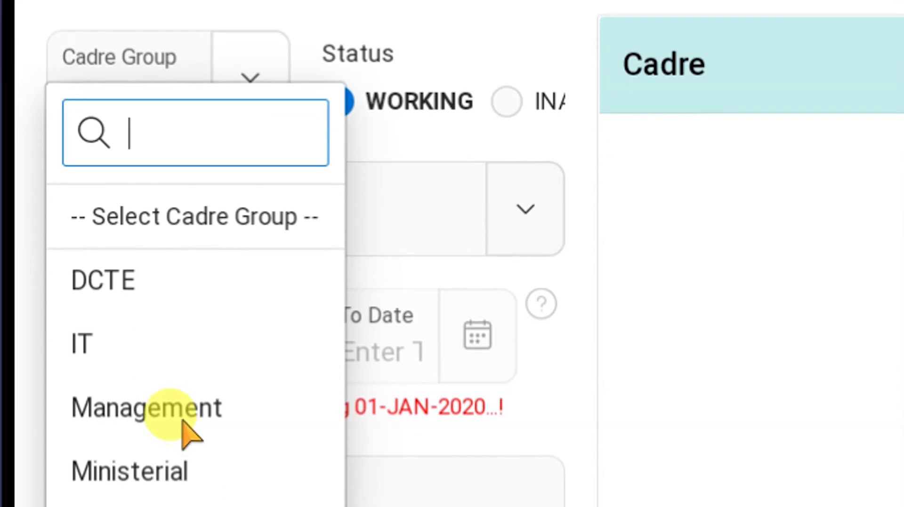
{"action": "scroll", "coordinate": [174, 428], "scroll_direction": "down", "scroll_amount": 4}
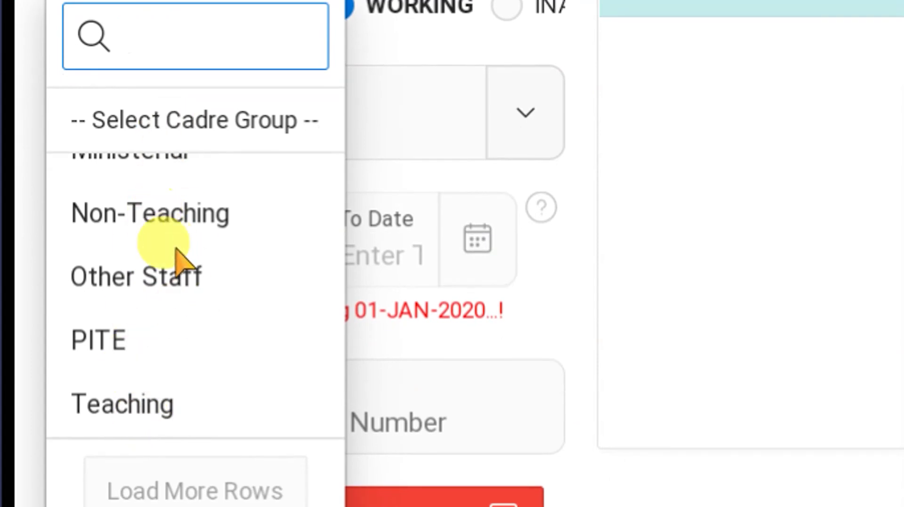
{"action": "scroll", "coordinate": [163, 242], "scroll_direction": "up", "scroll_amount": 3}
{"action": "scroll", "coordinate": [162, 243], "scroll_direction": "down", "scroll_amount": 3}
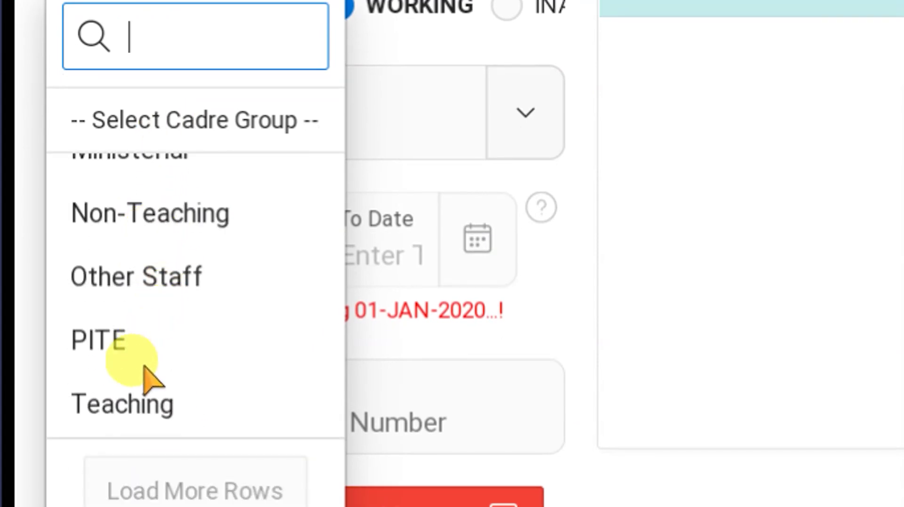
{"action": "left_click", "coordinate": [127, 405]}
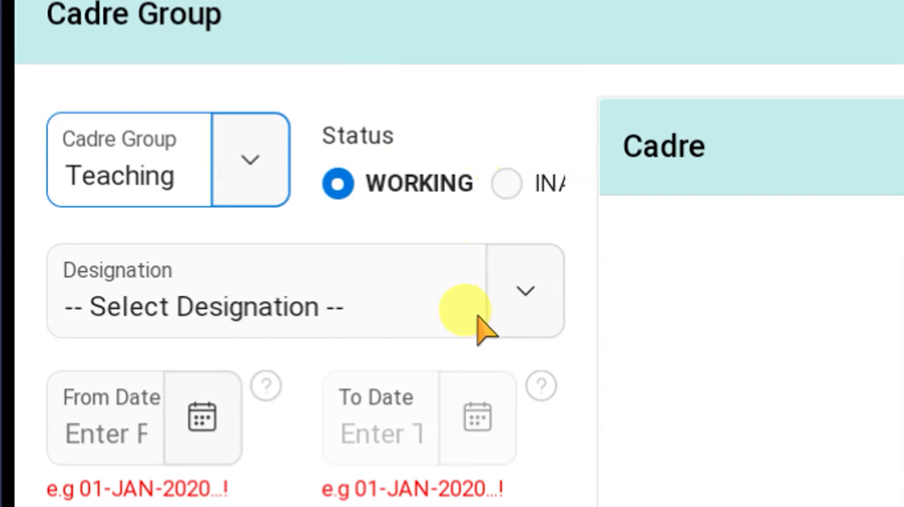
Set the cadre record's designation to PST (BPS-7) and look over its remaining fields
{"action": "left_click", "coordinate": [492, 299]}
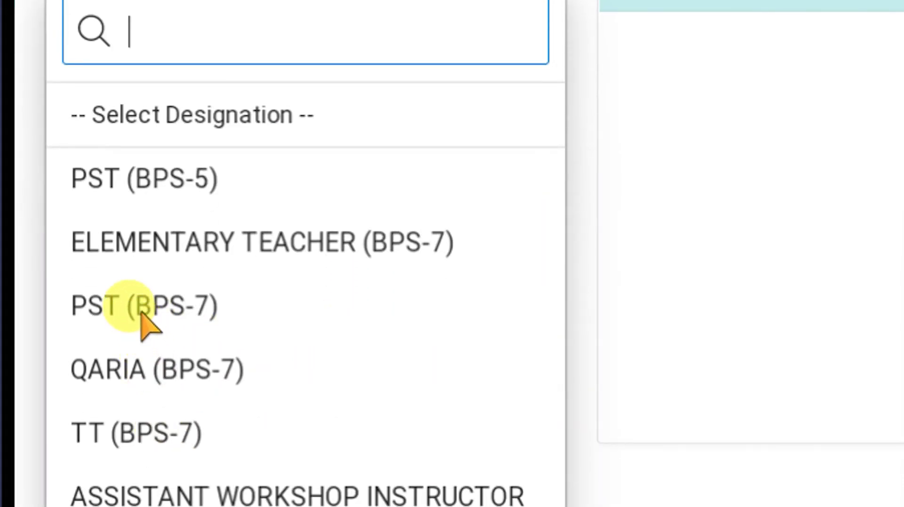
{"action": "left_click", "coordinate": [141, 310]}
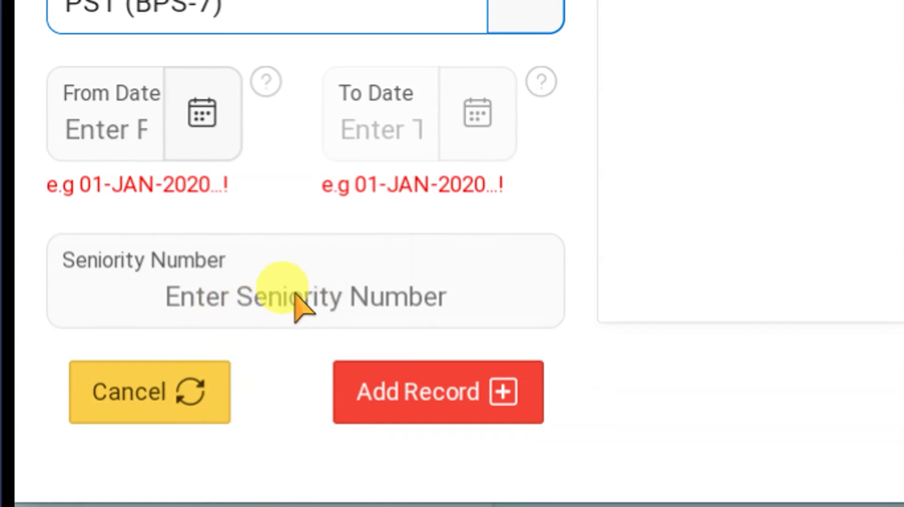
{"action": "left_click", "coordinate": [395, 400]}
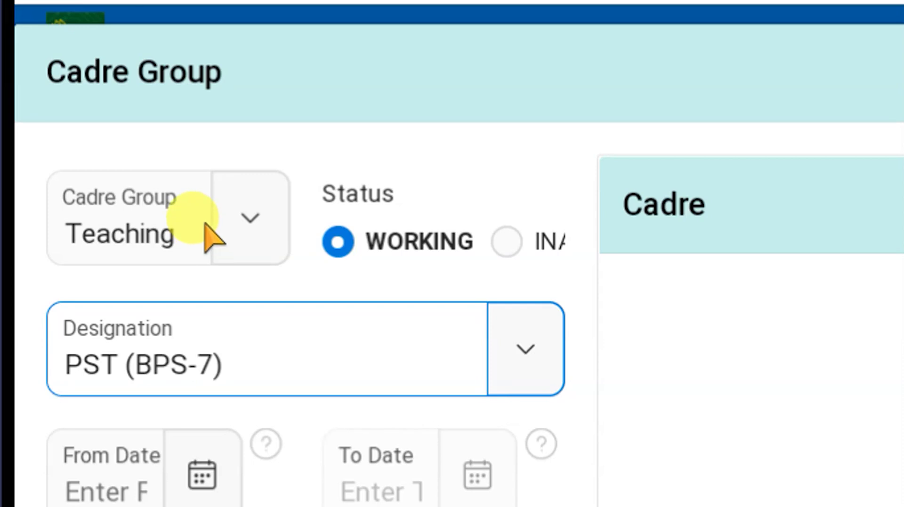
Reselect the Teaching cadre group, with status INACTIVE and designation PST (BPS-5)
{"action": "left_click", "coordinate": [239, 223]}
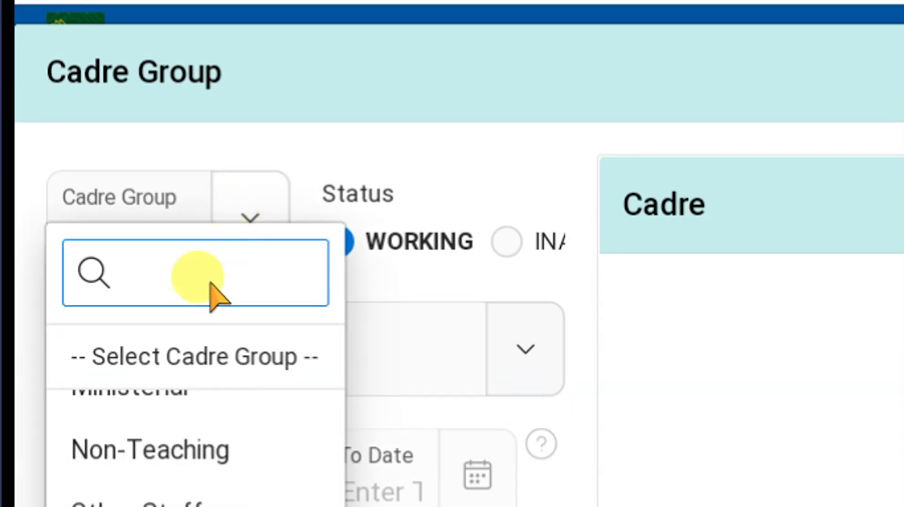
{"action": "left_click", "coordinate": [126, 414]}
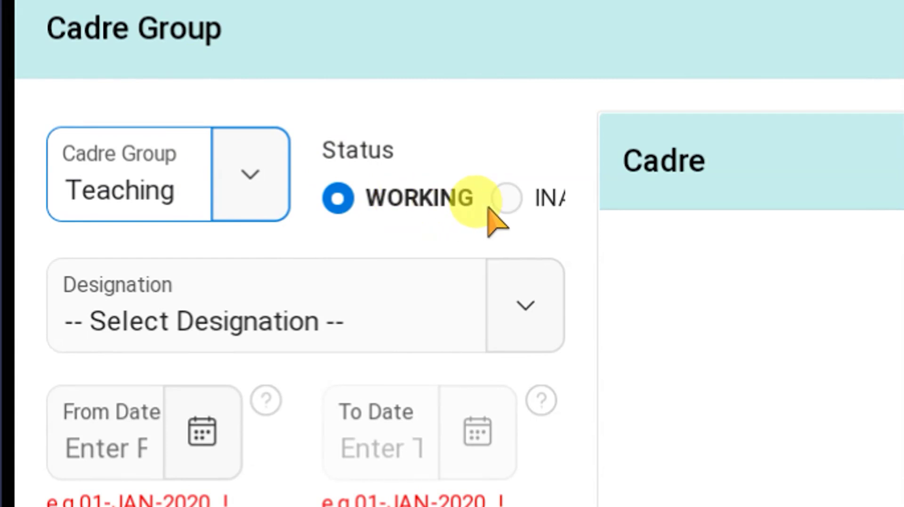
{"action": "left_click", "coordinate": [502, 202]}
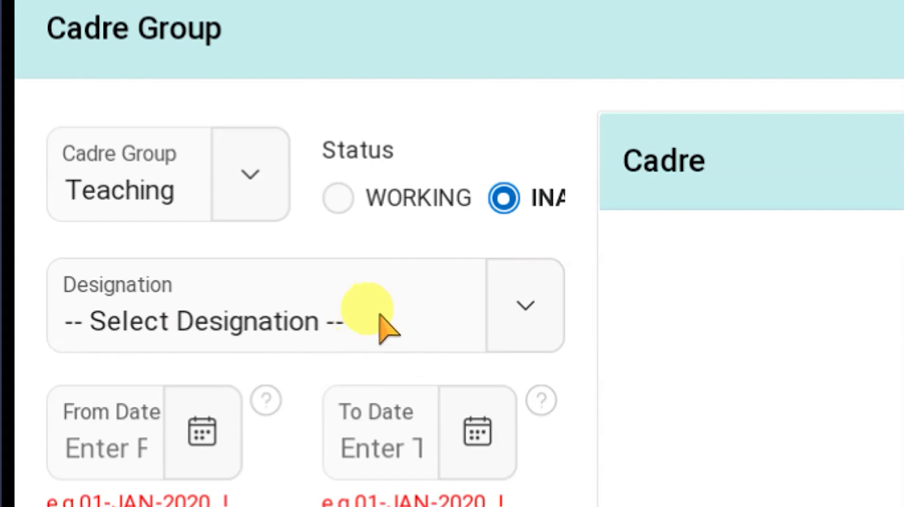
{"action": "left_click", "coordinate": [473, 311]}
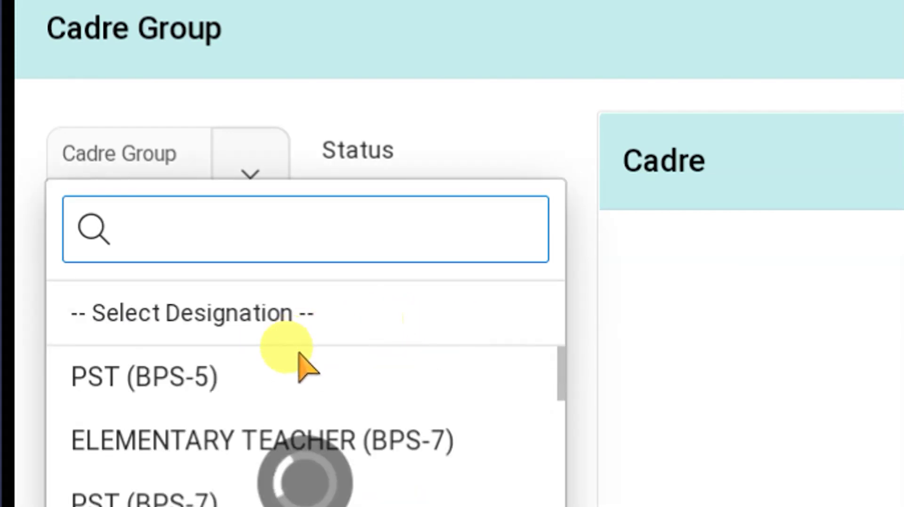
{"action": "left_click", "coordinate": [186, 377]}
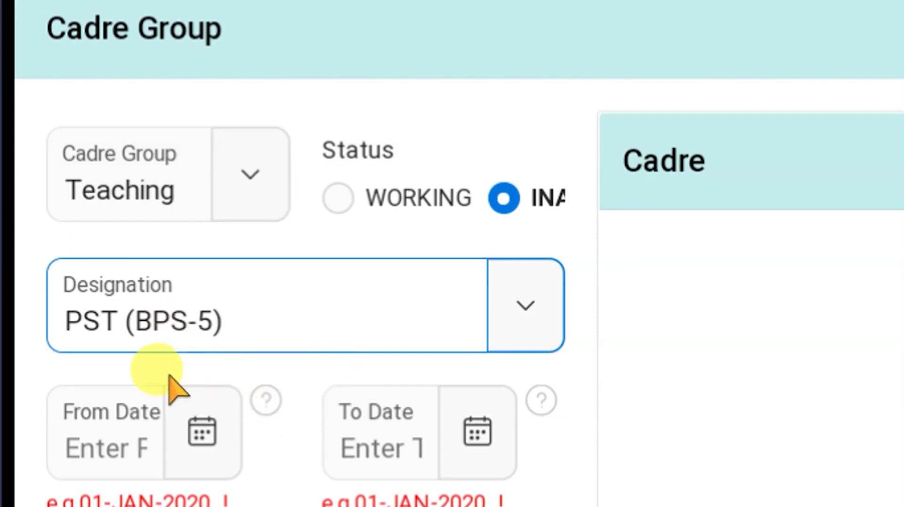
{"action": "scroll", "coordinate": [152, 444], "scroll_direction": "down", "scroll_amount": 5}
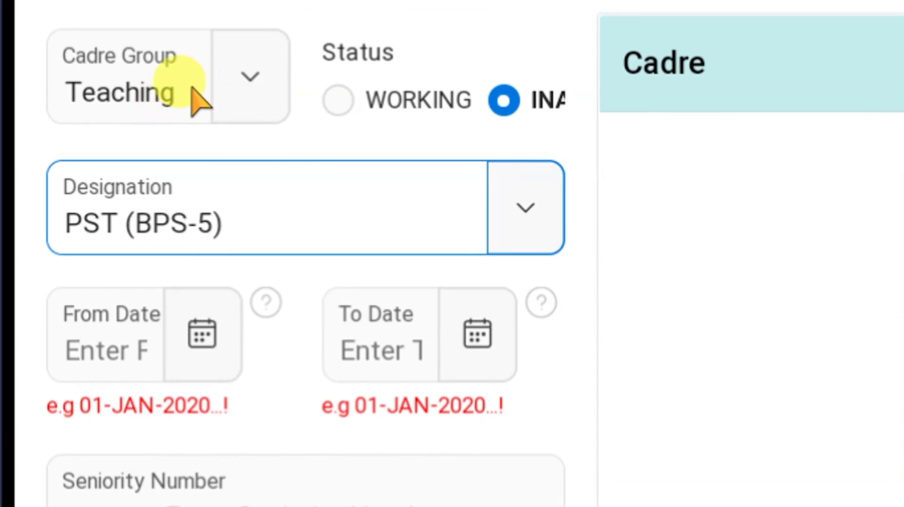
Change the cadre record to Management, WORKING and ADEO (P&D) (BPS-16), and close the form without saving
{"action": "left_click", "coordinate": [240, 82]}
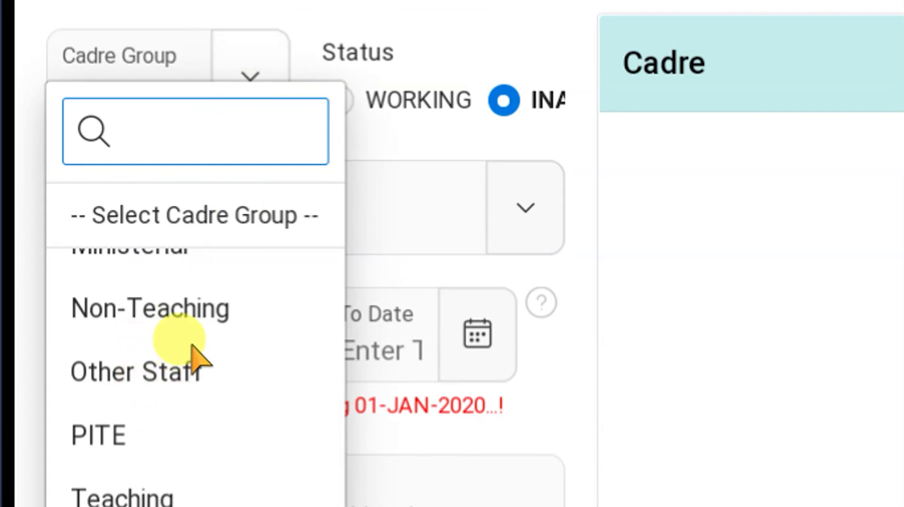
{"action": "scroll", "coordinate": [192, 343], "scroll_direction": "up", "scroll_amount": 4}
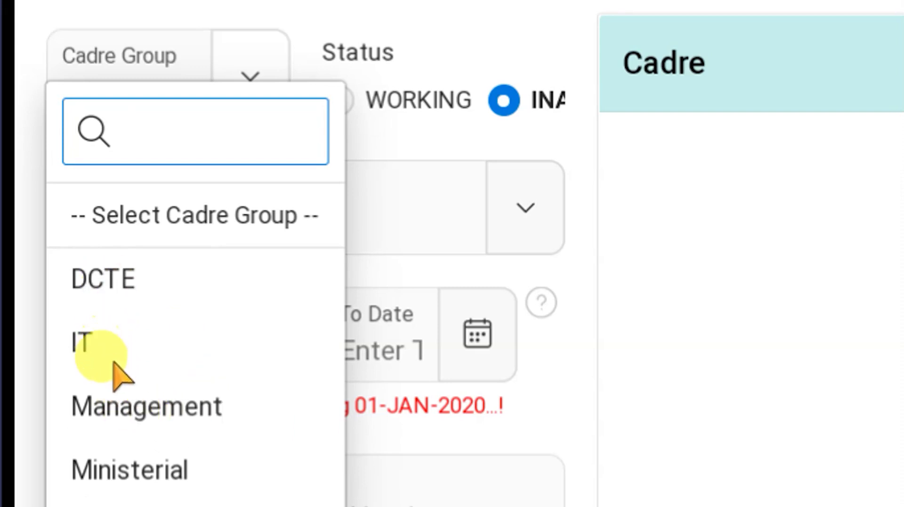
{"action": "scroll", "coordinate": [129, 419], "scroll_direction": "down", "scroll_amount": 4}
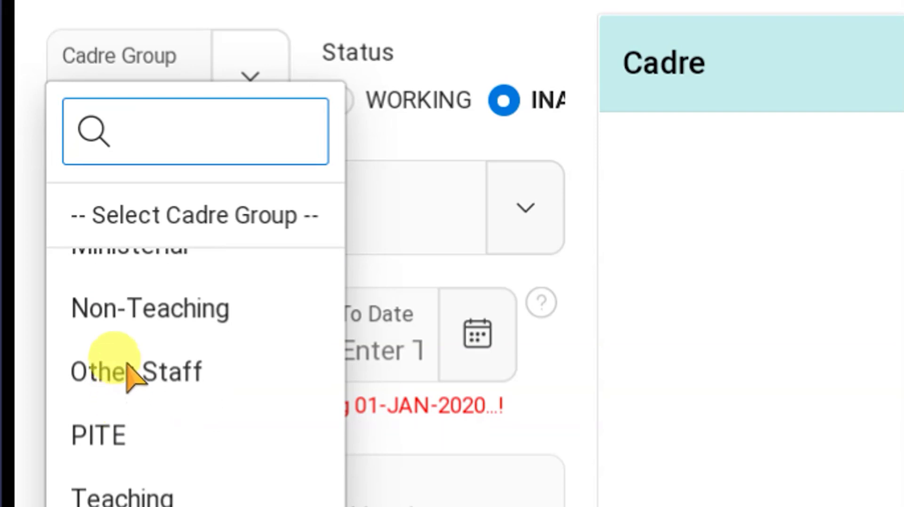
{"action": "scroll", "coordinate": [150, 332], "scroll_direction": "up", "scroll_amount": 4}
{"action": "left_click", "coordinate": [153, 407]}
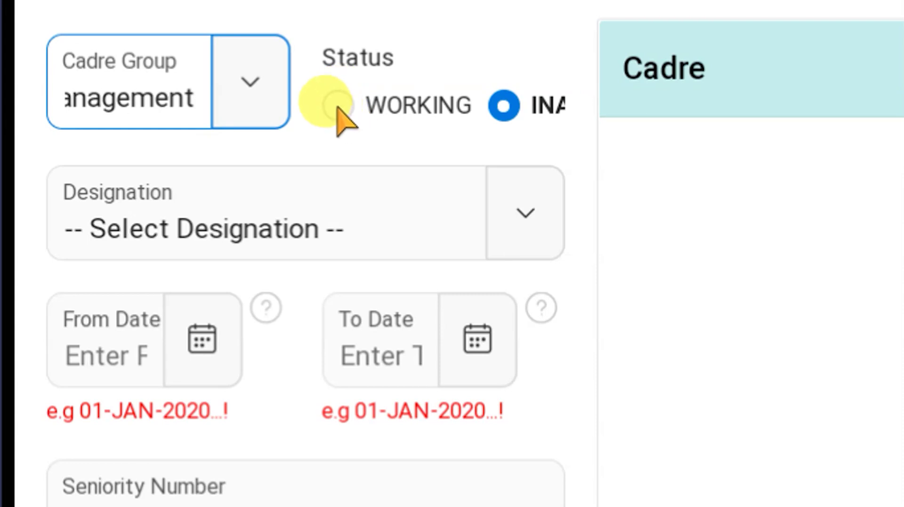
{"action": "left_click", "coordinate": [337, 107]}
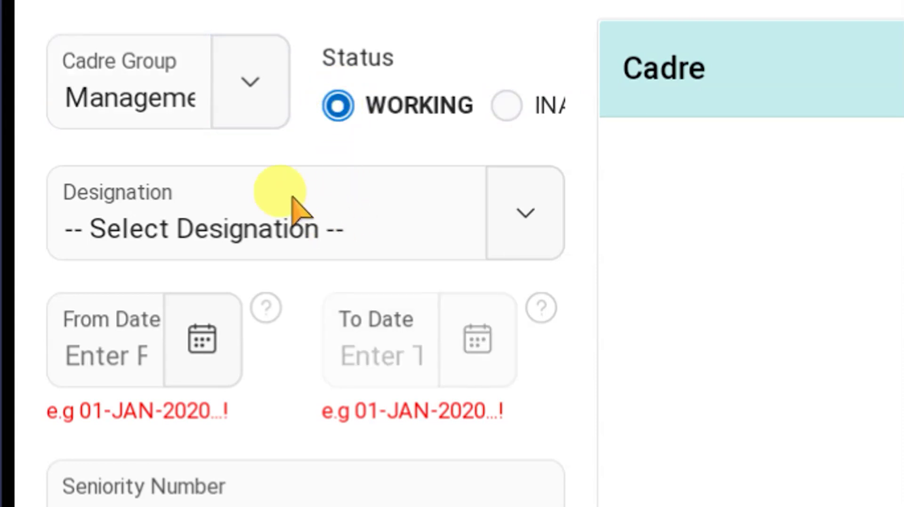
{"action": "left_click", "coordinate": [438, 217]}
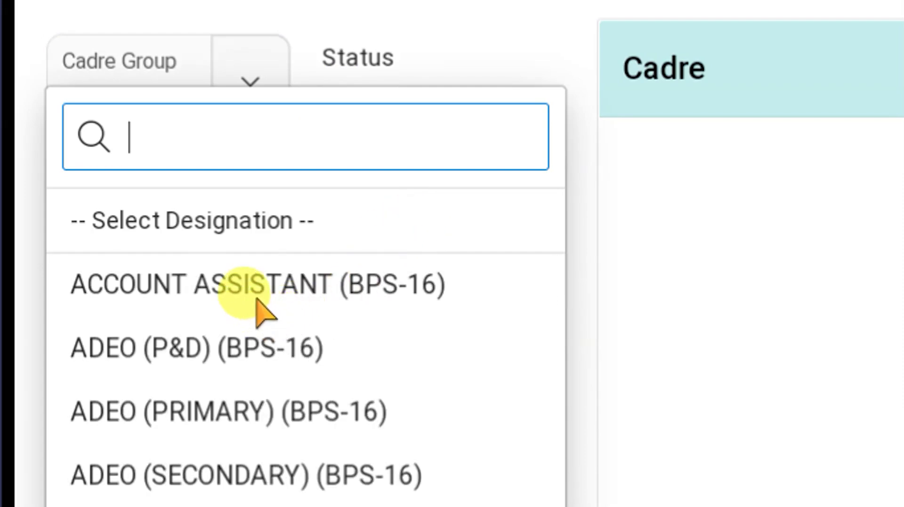
{"action": "left_click", "coordinate": [216, 349]}
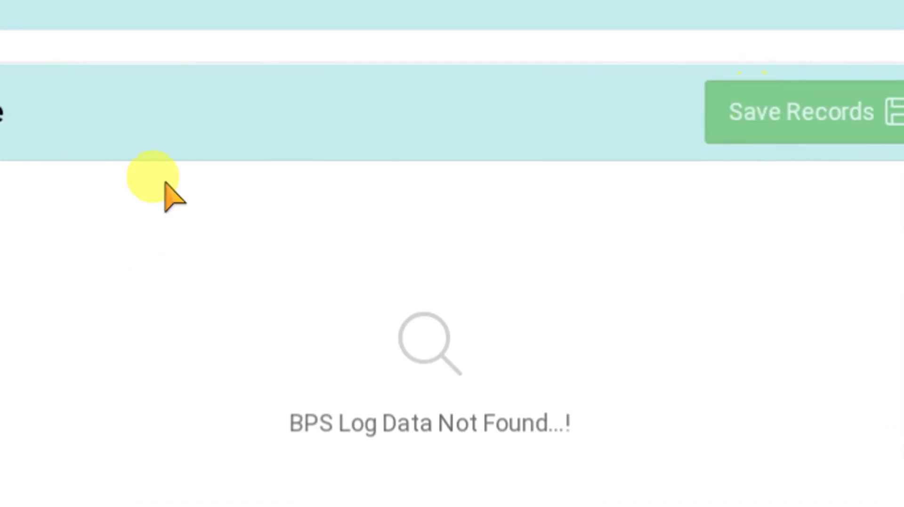
{"action": "left_click", "coordinate": [127, 456]}
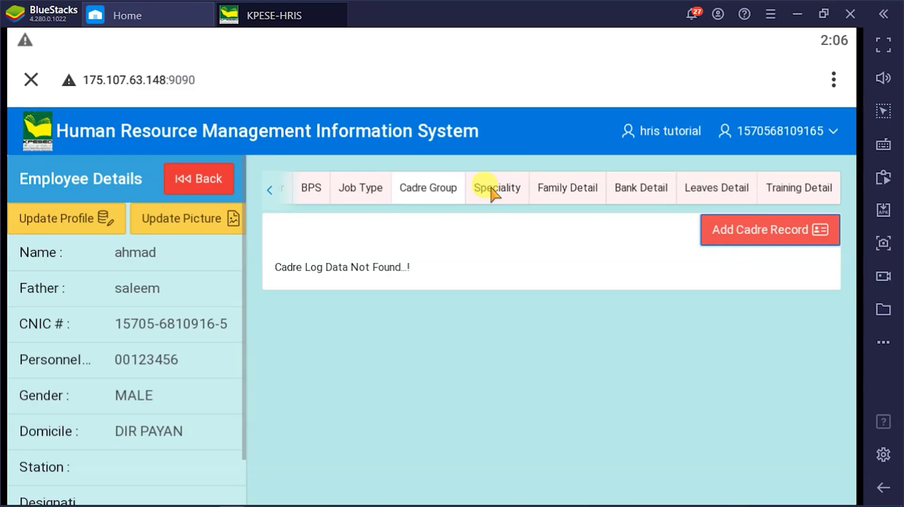
Try to add a new record with Trainer as the specialty in the employee's Speciality section
{"action": "left_click", "coordinate": [500, 192]}
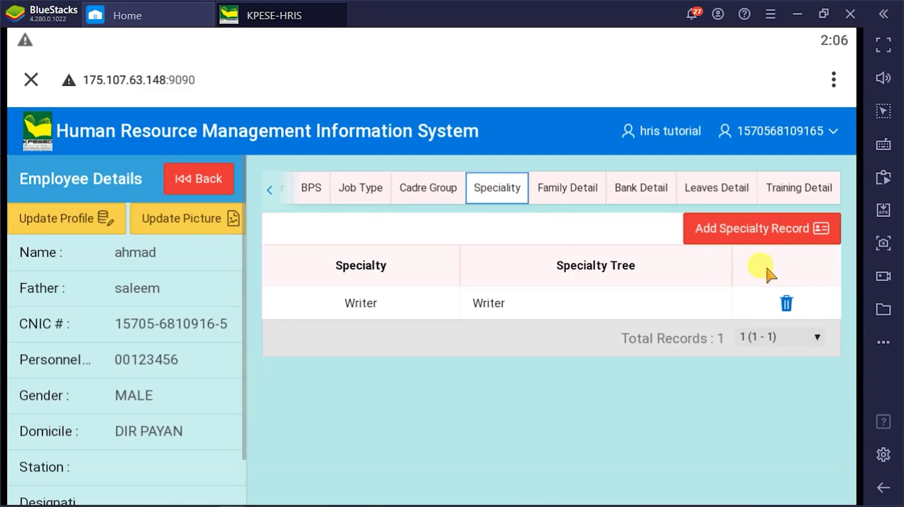
{"action": "left_click", "coordinate": [752, 230]}
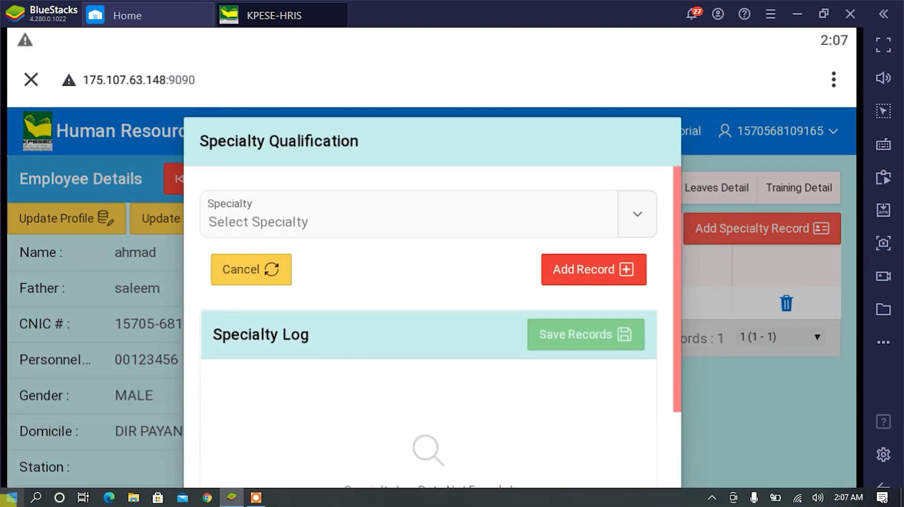
{"action": "left_click", "coordinate": [344, 217]}
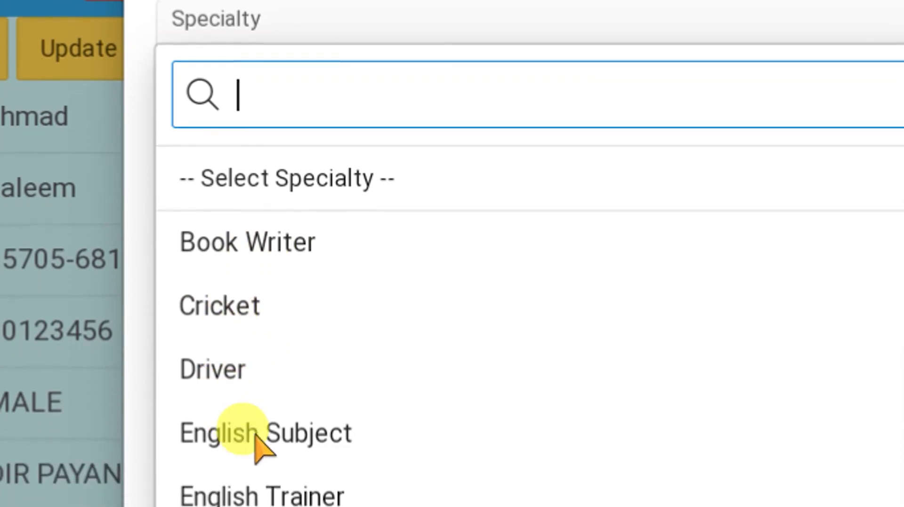
{"action": "scroll", "coordinate": [272, 429], "scroll_direction": "down", "scroll_amount": 4}
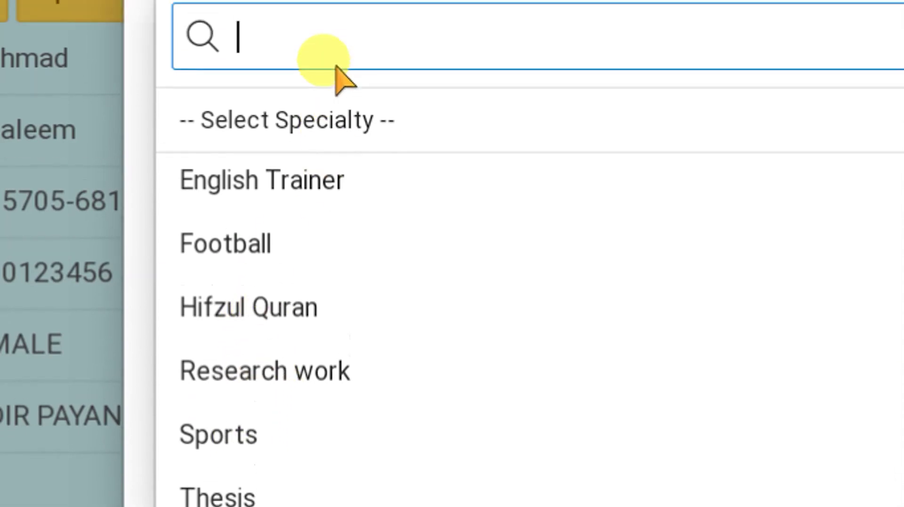
{"action": "scroll", "coordinate": [324, 219], "scroll_direction": "down", "scroll_amount": 4}
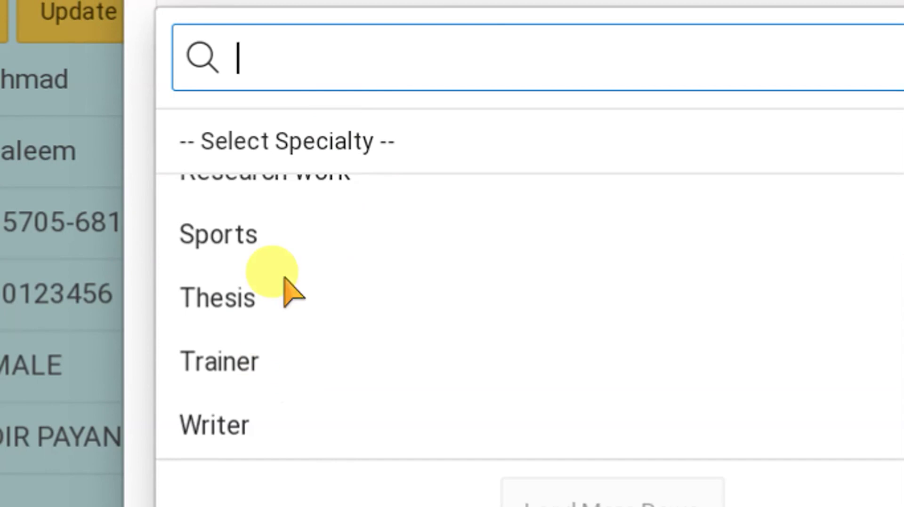
{"action": "left_click", "coordinate": [255, 367]}
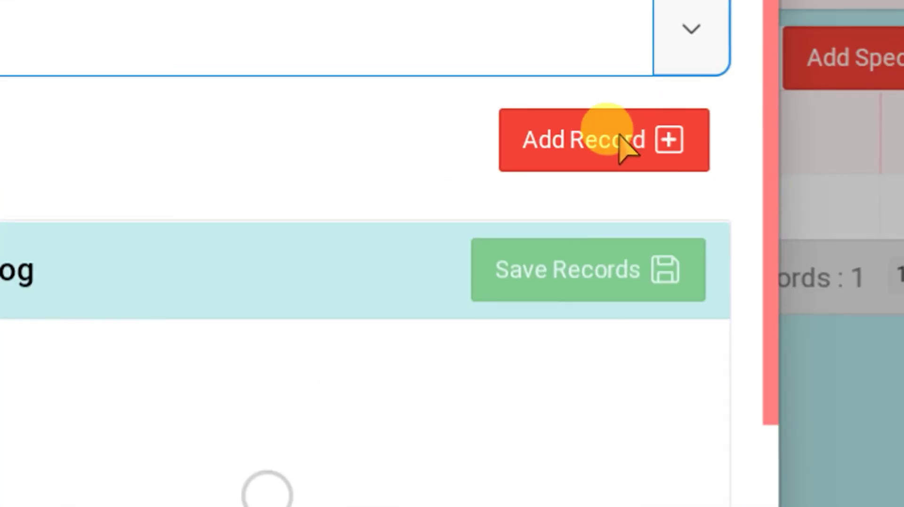
{"action": "left_click", "coordinate": [620, 142]}
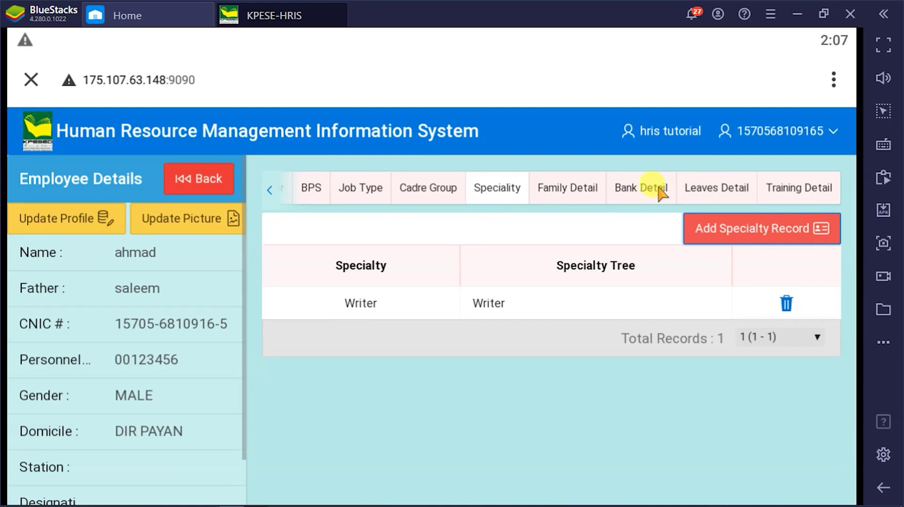
Start a new family record with relationship HUSBAND, gender MALE and dependant status YES
{"action": "left_click", "coordinate": [563, 191]}
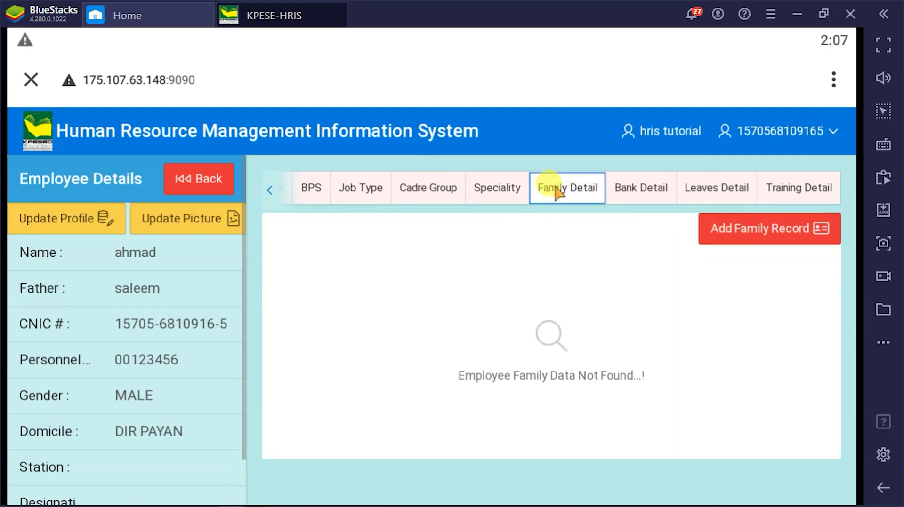
{"action": "left_click", "coordinate": [759, 236]}
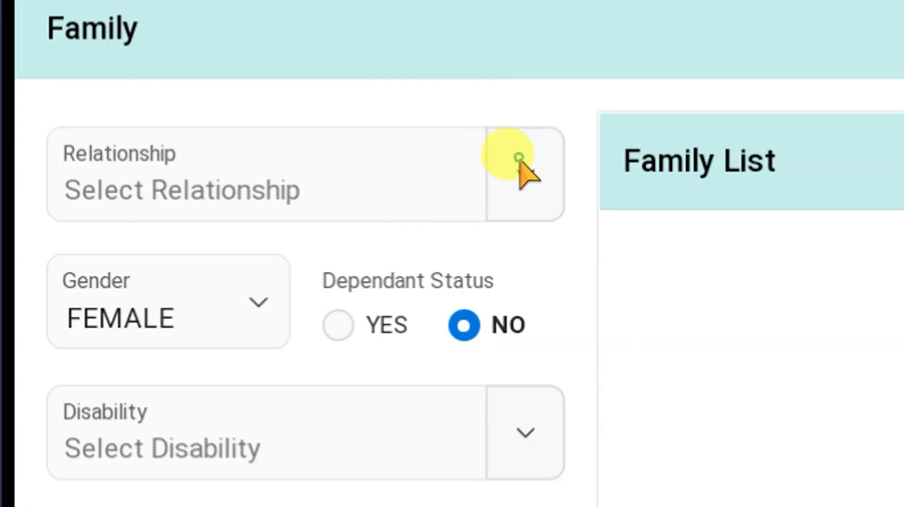
{"action": "left_click", "coordinate": [519, 158]}
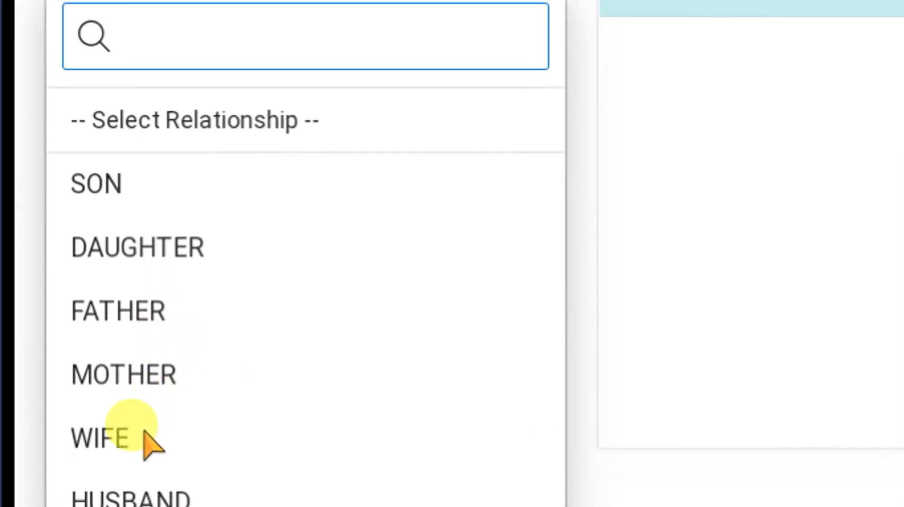
{"action": "scroll", "coordinate": [124, 436], "scroll_direction": "down", "scroll_amount": 5}
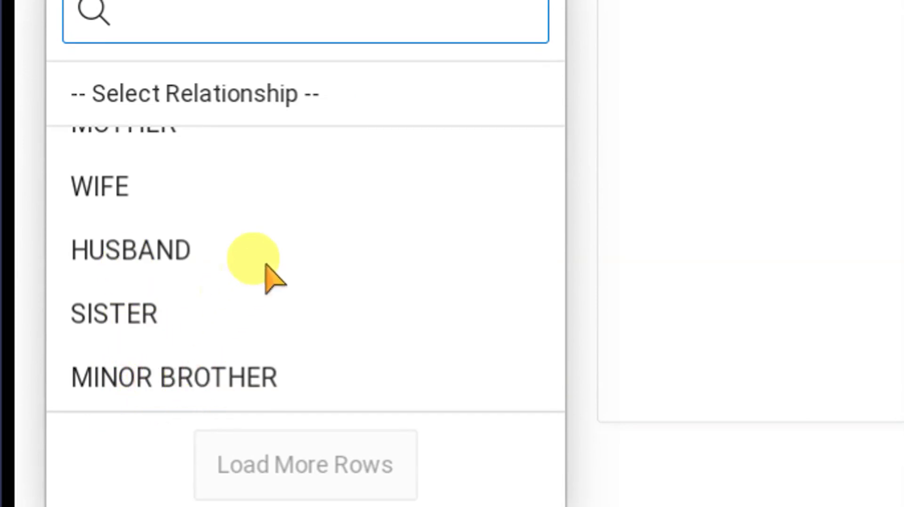
{"action": "left_click", "coordinate": [158, 248]}
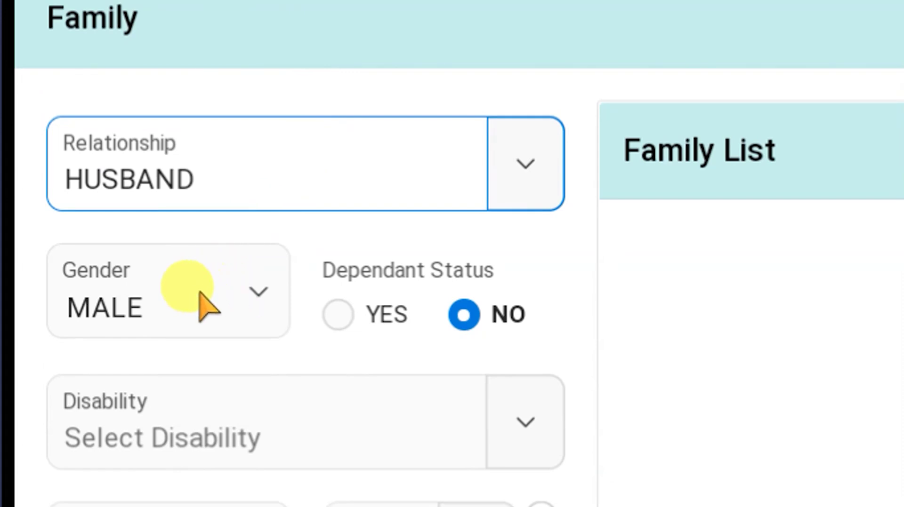
{"action": "left_click", "coordinate": [250, 299]}
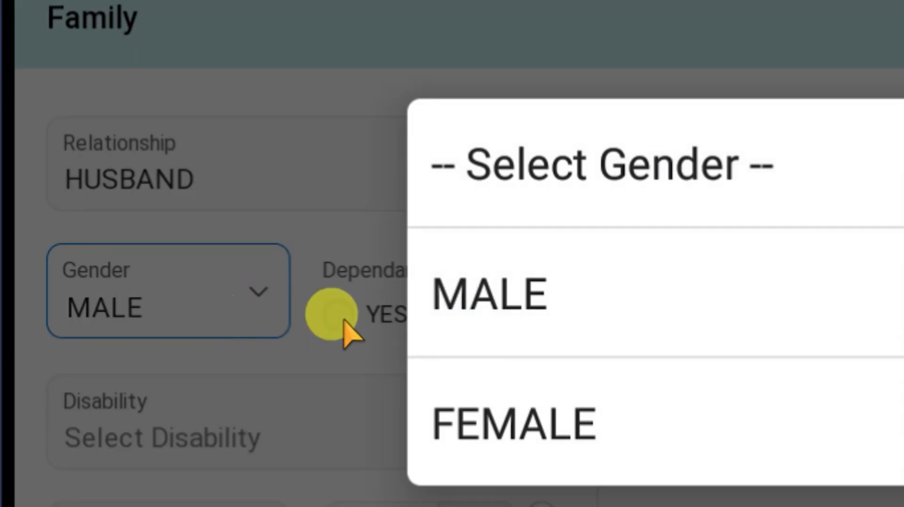
{"action": "left_click", "coordinate": [483, 313]}
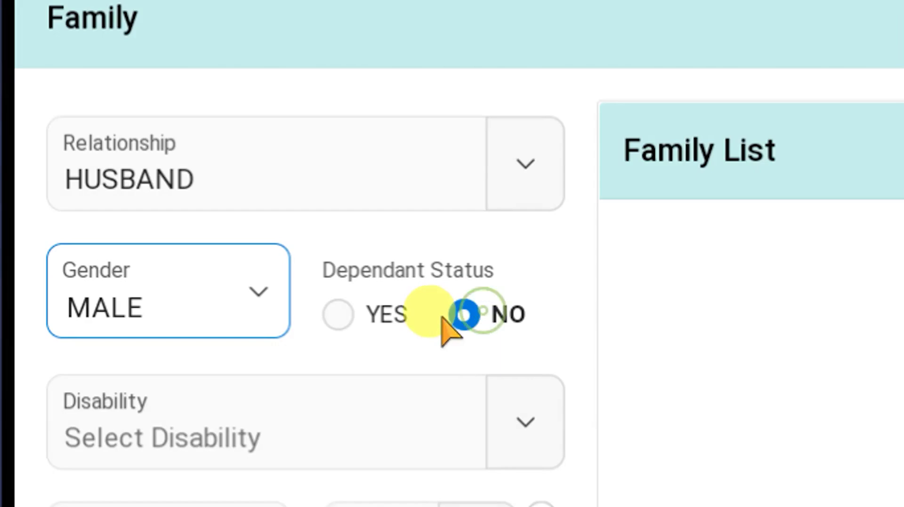
{"action": "left_click", "coordinate": [337, 314]}
Review the family form's disability, dependent name, date of birth, department, designation and personnel number fields, and try to add the record
{"action": "scroll", "coordinate": [301, 424], "scroll_direction": "down", "scroll_amount": 1}
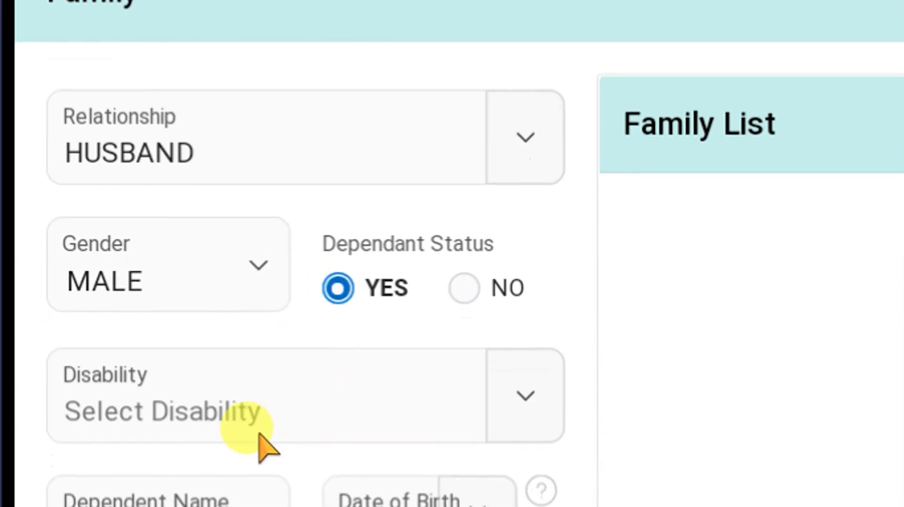
{"action": "scroll", "coordinate": [236, 433], "scroll_direction": "down", "scroll_amount": 3}
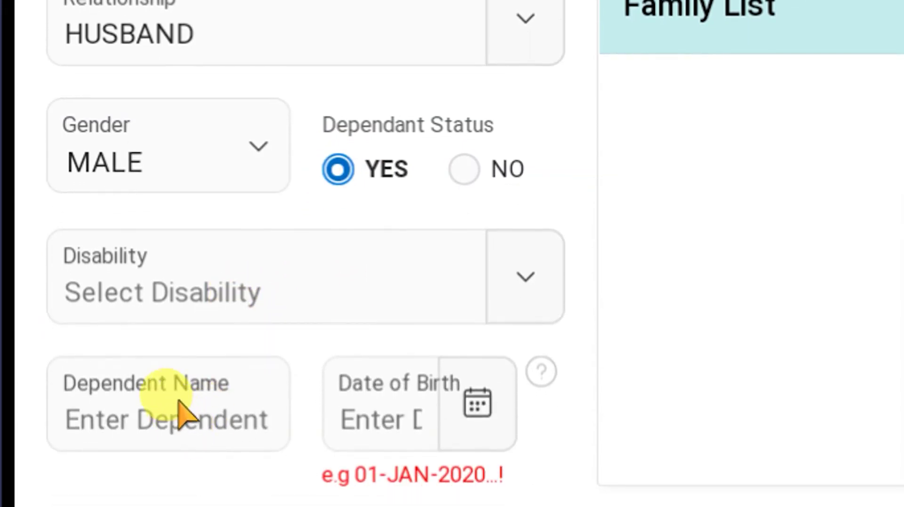
{"action": "scroll", "coordinate": [173, 419], "scroll_direction": "down", "scroll_amount": 5}
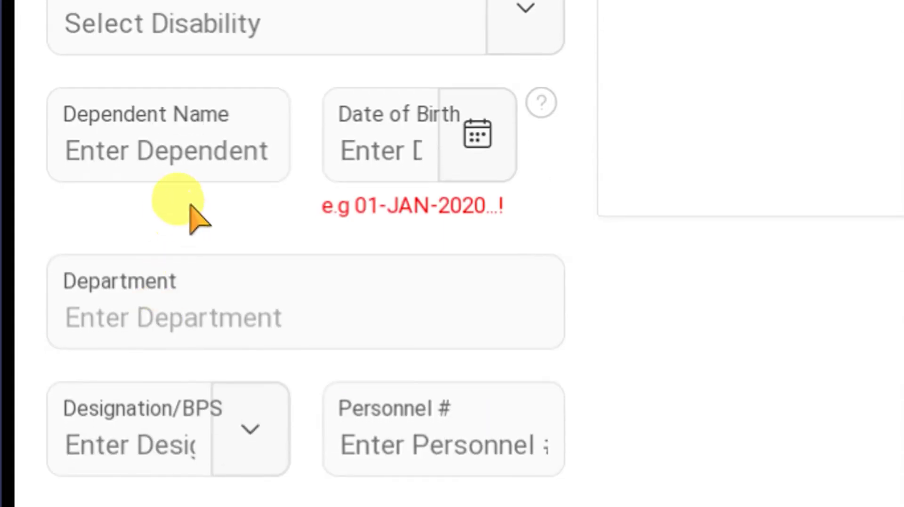
{"action": "scroll", "coordinate": [248, 113], "scroll_direction": "up", "scroll_amount": 1}
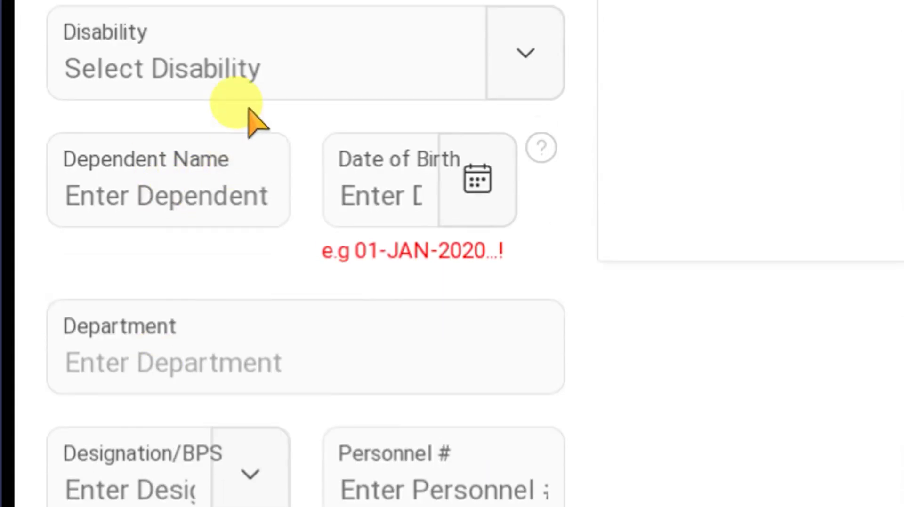
{"action": "scroll", "coordinate": [283, 127], "scroll_direction": "down", "scroll_amount": 1}
{"action": "scroll", "coordinate": [282, 414], "scroll_direction": "down", "scroll_amount": 1}
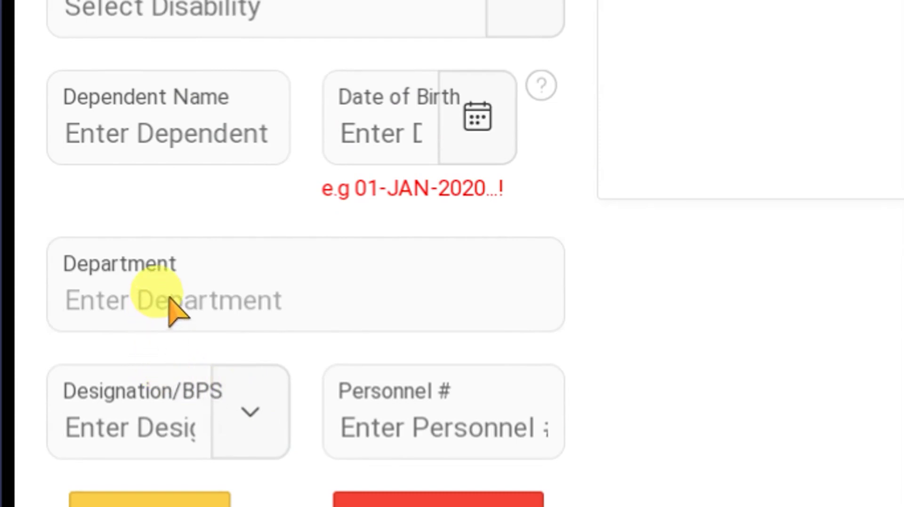
{"action": "scroll", "coordinate": [142, 436], "scroll_direction": "down", "scroll_amount": 1}
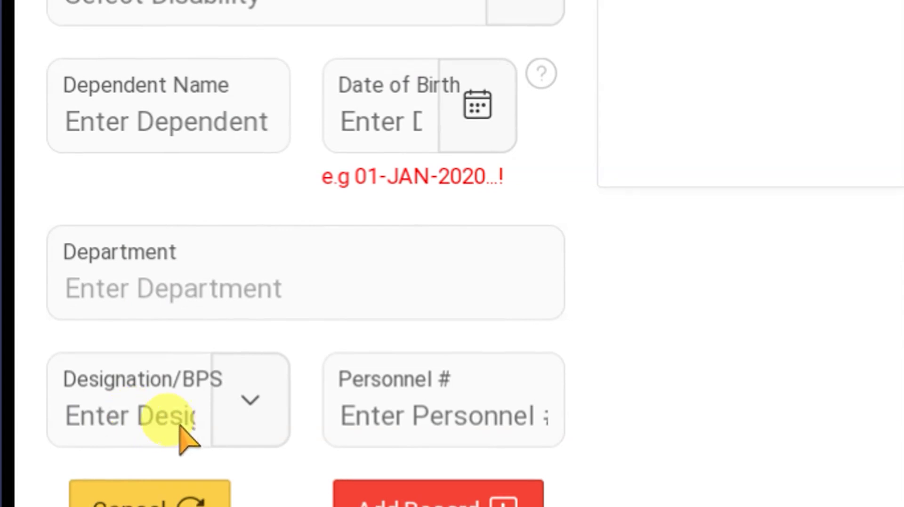
{"action": "scroll", "coordinate": [198, 445], "scroll_direction": "down", "scroll_amount": 2}
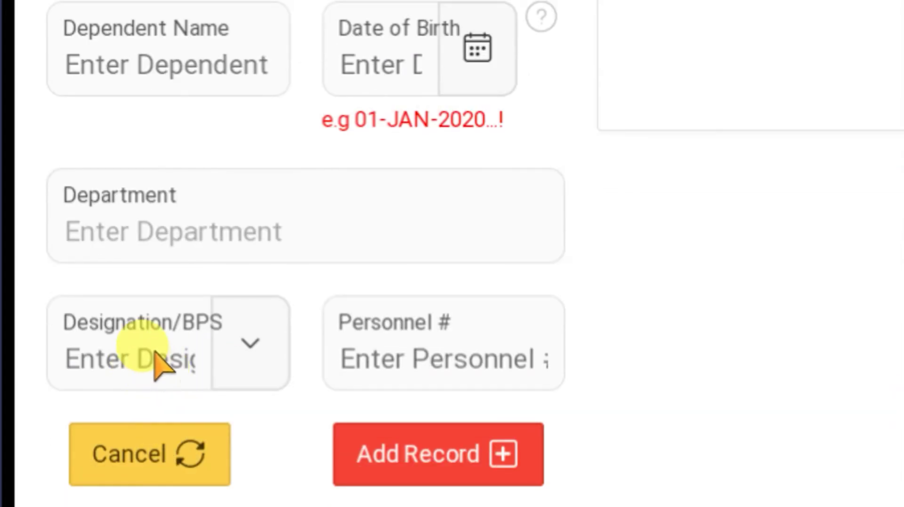
{"action": "scroll", "coordinate": [376, 433], "scroll_direction": "down", "scroll_amount": 1}
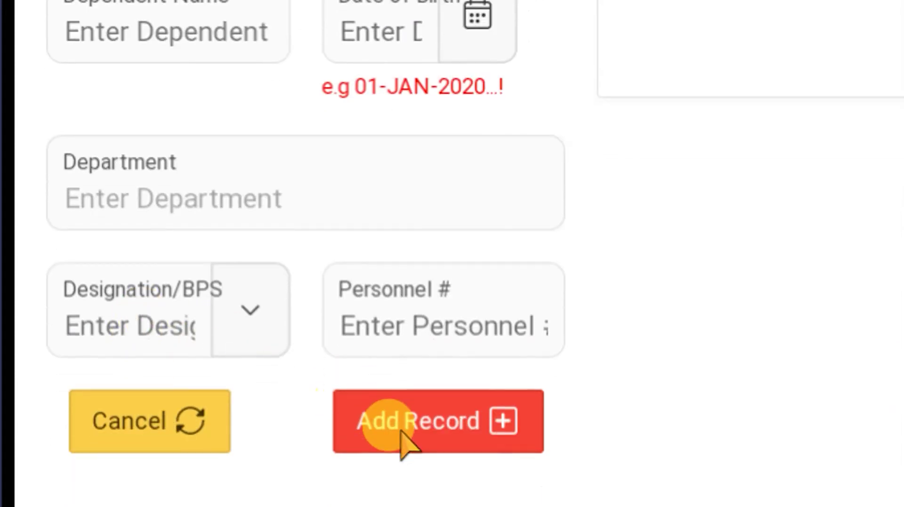
{"action": "left_click", "coordinate": [413, 426]}
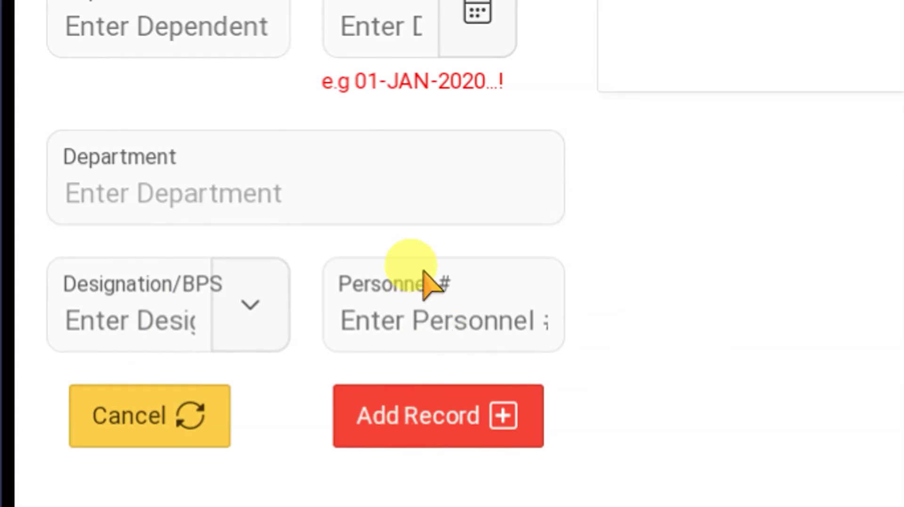
{"action": "scroll", "coordinate": [426, 277], "scroll_direction": "up", "scroll_amount": 8}
{"action": "scroll", "coordinate": [252, 250], "scroll_direction": "up", "scroll_amount": 9}
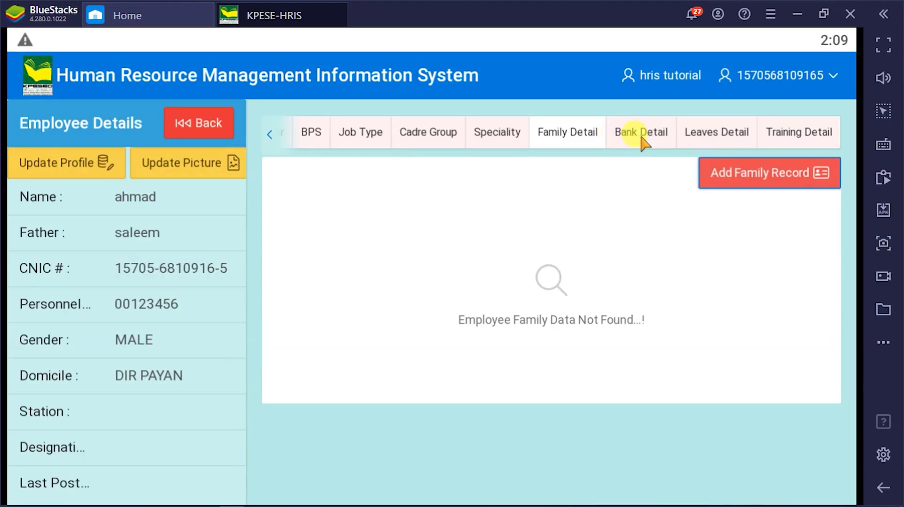
Open a new bank detail record, review its account, salary, address and status fields, and cancel the form
{"action": "left_click", "coordinate": [635, 132]}
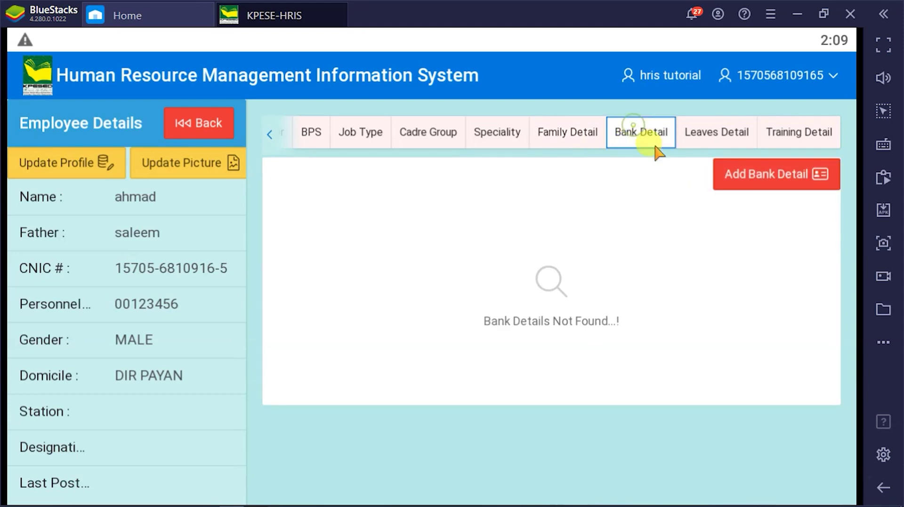
{"action": "left_click", "coordinate": [761, 177]}
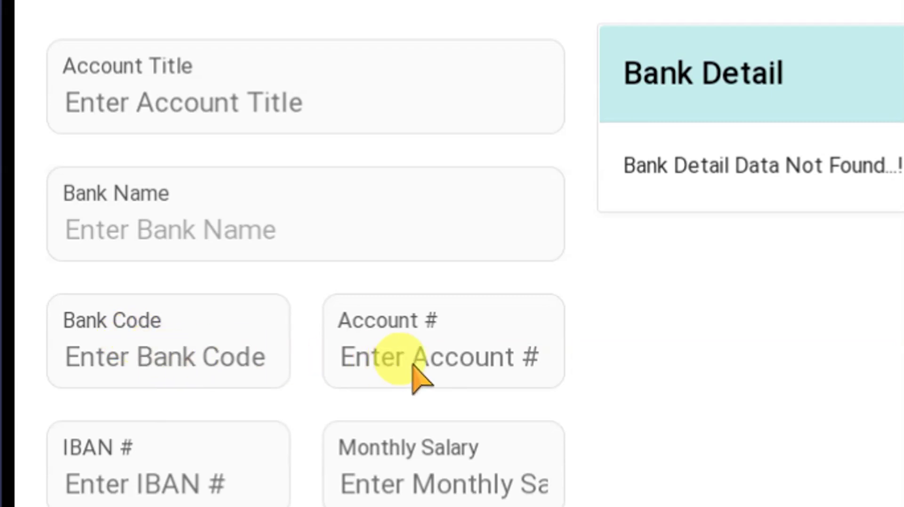
{"action": "scroll", "coordinate": [165, 445], "scroll_direction": "down", "scroll_amount": 1}
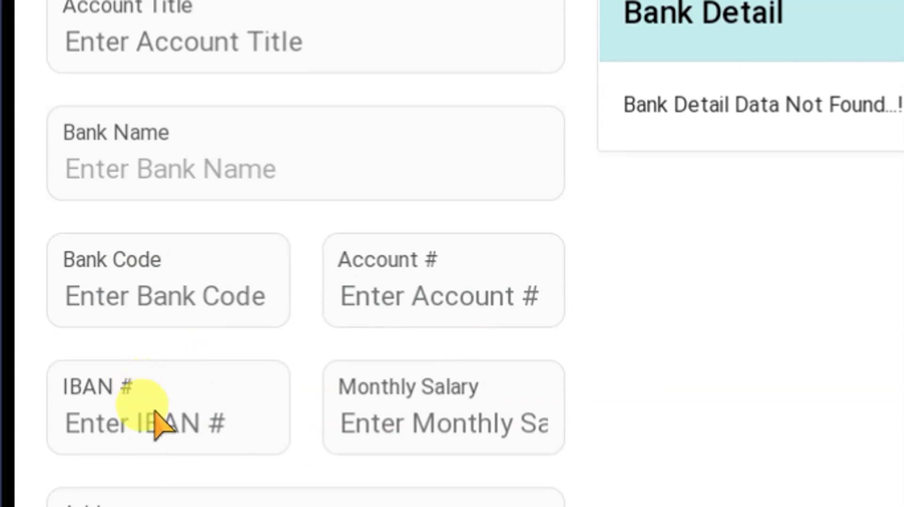
{"action": "scroll", "coordinate": [170, 440], "scroll_direction": "down", "scroll_amount": 1}
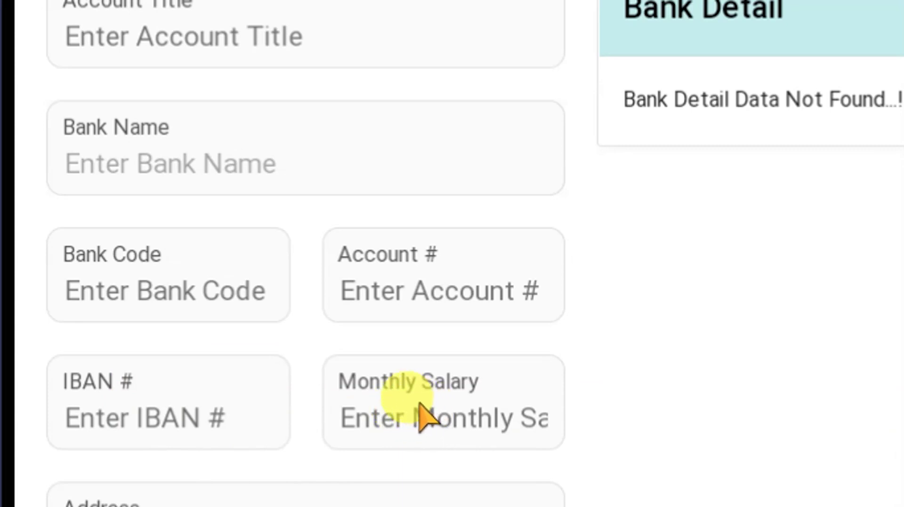
{"action": "scroll", "coordinate": [429, 424], "scroll_direction": "down", "scroll_amount": 1}
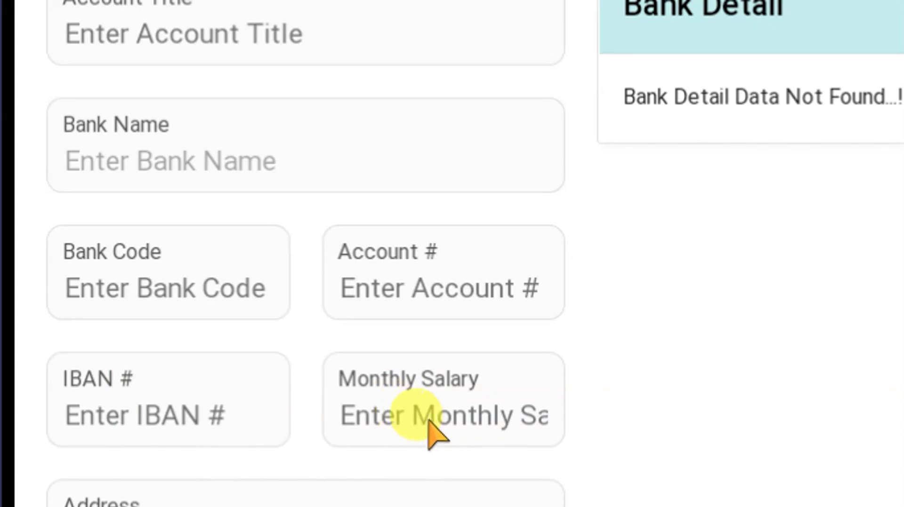
{"action": "scroll", "coordinate": [282, 425], "scroll_direction": "down", "scroll_amount": 2}
{"action": "scroll", "coordinate": [146, 390], "scroll_direction": "down", "scroll_amount": 5}
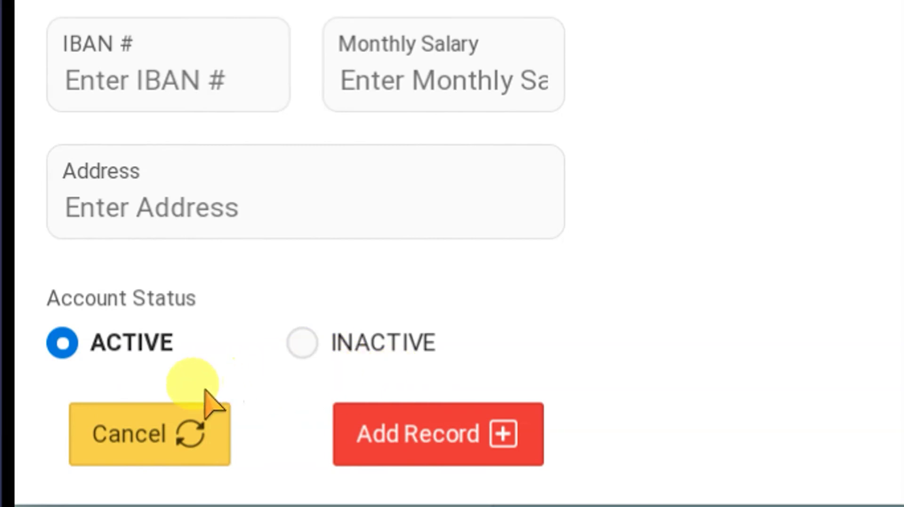
{"action": "left_click", "coordinate": [182, 432]}
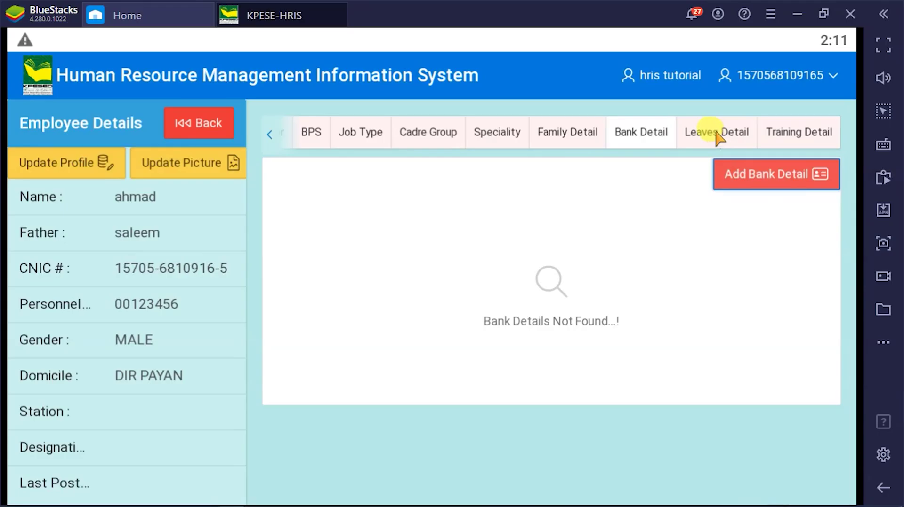
Start a new leave record in the employee's Leaves Detail section and look through the available leave names
{"action": "left_click", "coordinate": [716, 135]}
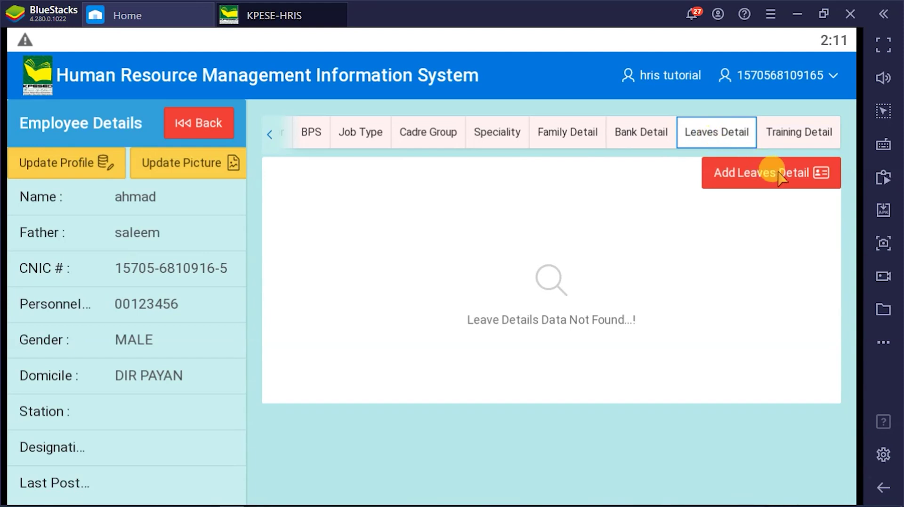
{"action": "left_click", "coordinate": [765, 181]}
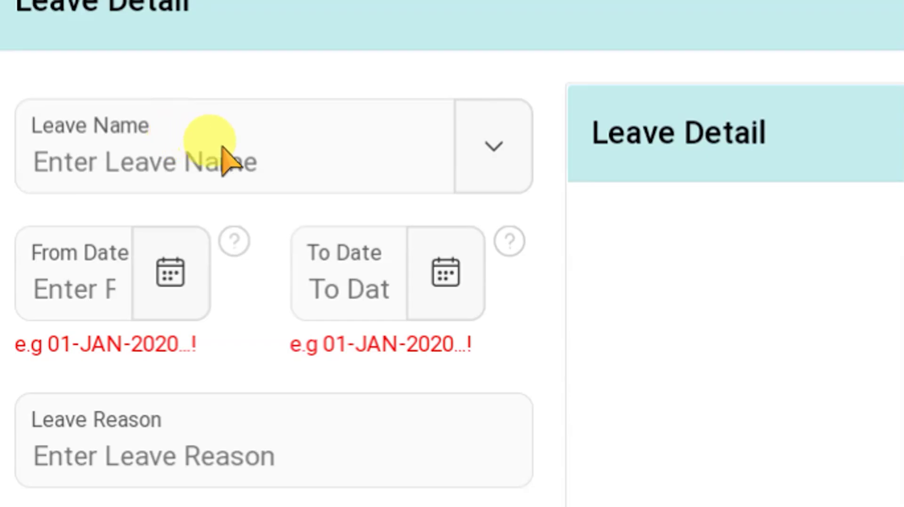
{"action": "left_click", "coordinate": [393, 153]}
{"action": "scroll", "coordinate": [172, 440], "scroll_direction": "down", "scroll_amount": 3}
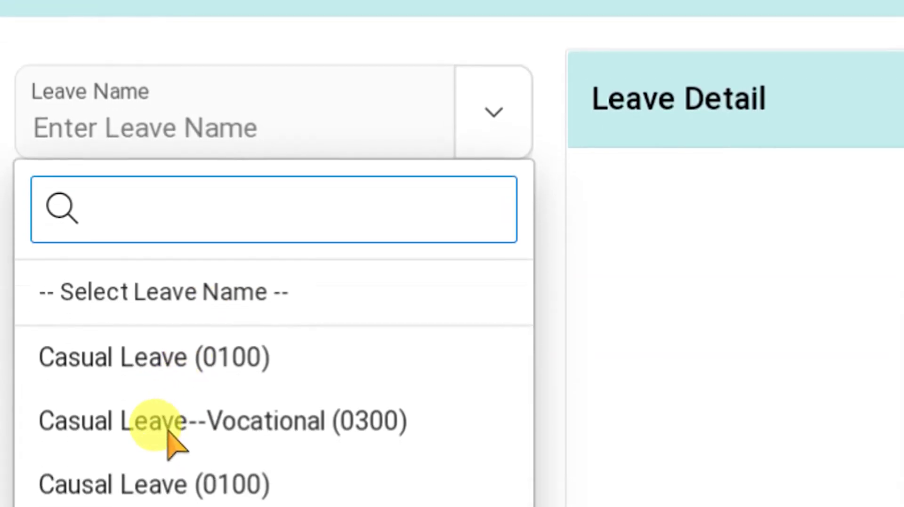
{"action": "scroll", "coordinate": [170, 443], "scroll_direction": "down", "scroll_amount": 12}
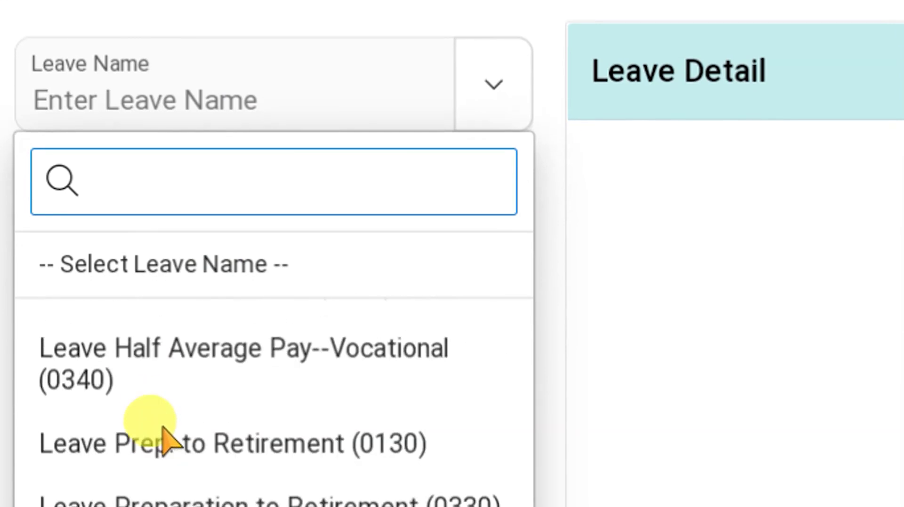
{"action": "scroll", "coordinate": [164, 429], "scroll_direction": "down", "scroll_amount": 10}
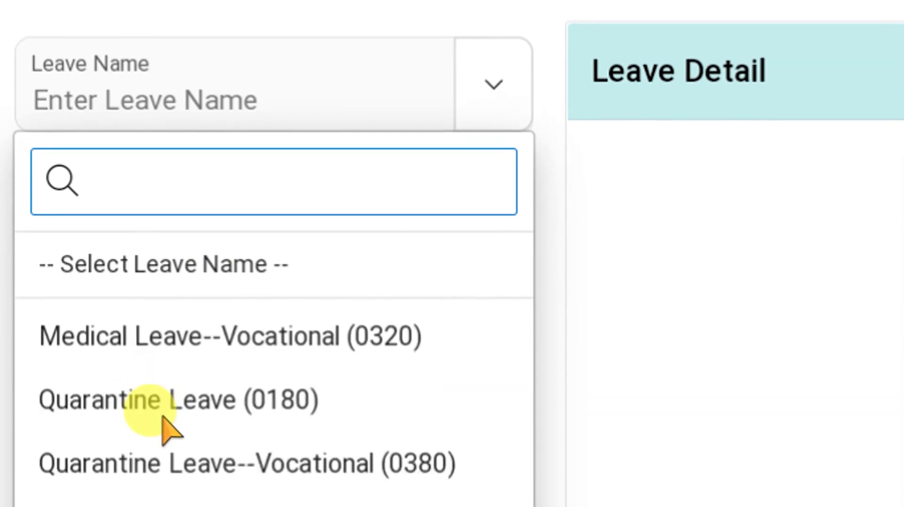
{"action": "key", "text": "Escape"}
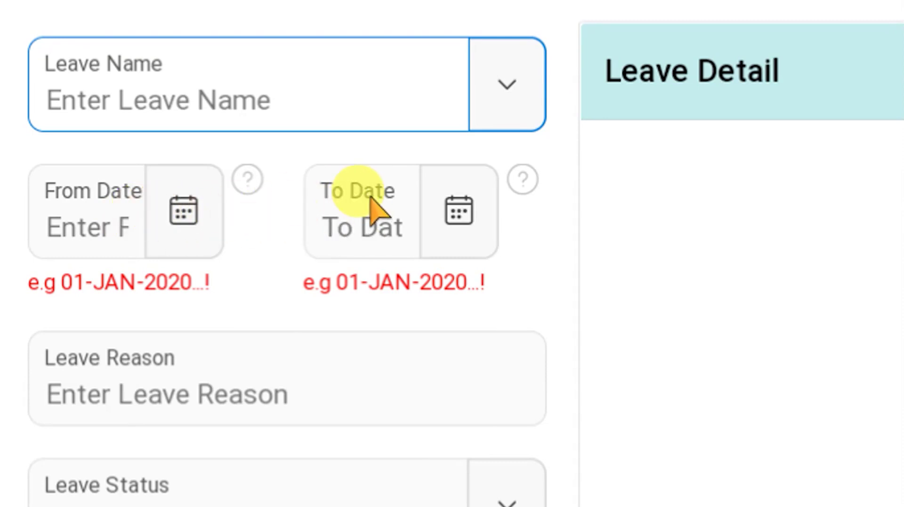
Try to add the leave record with leave status APPROVED, and close the leave form without saving it
{"action": "left_click", "coordinate": [171, 308]}
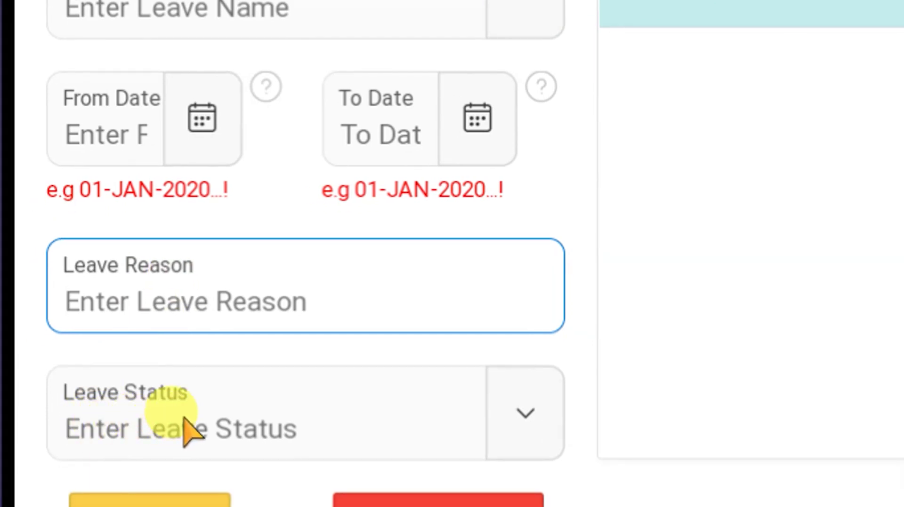
{"action": "left_click", "coordinate": [506, 426]}
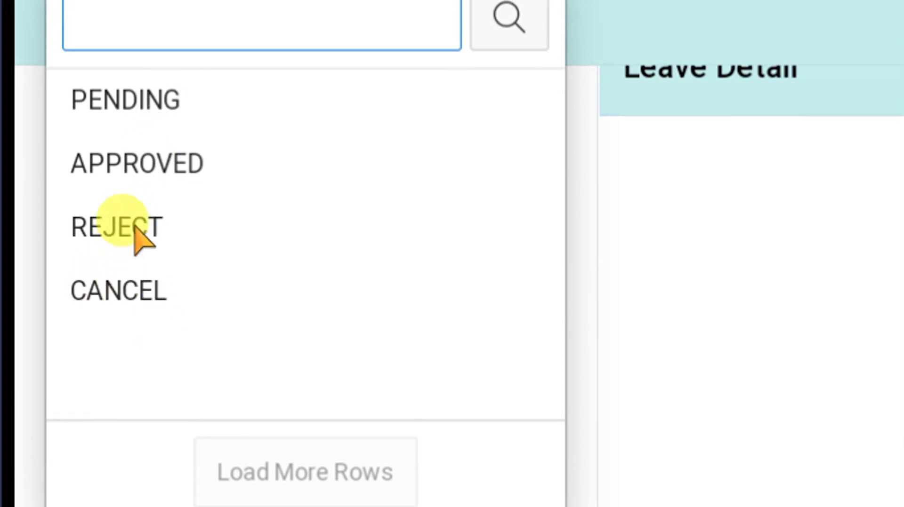
{"action": "left_click", "coordinate": [138, 168]}
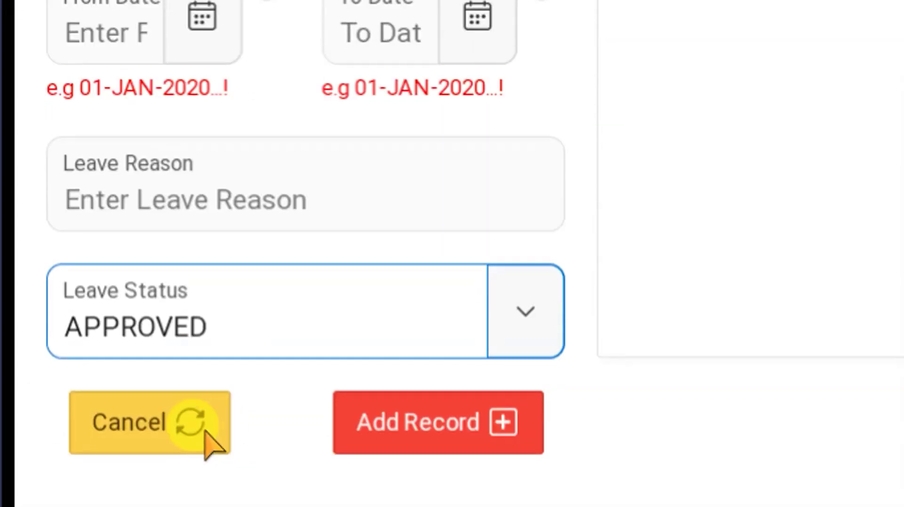
{"action": "left_click", "coordinate": [414, 426]}
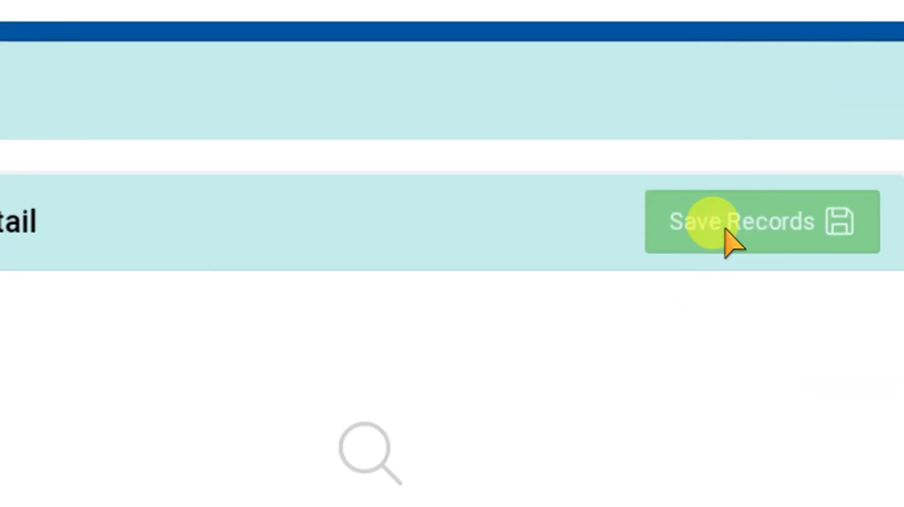
{"action": "left_click", "coordinate": [726, 202]}
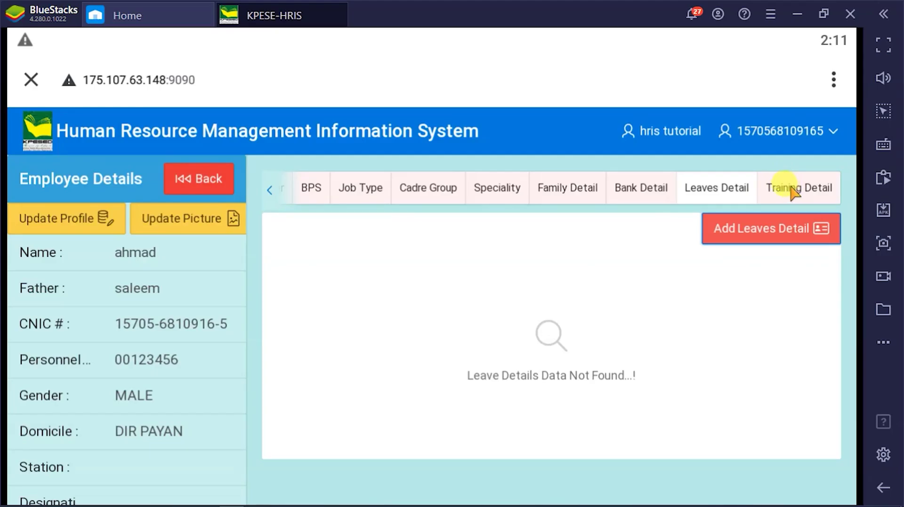
Start a new record in the employee's Training Detail section with Induction Program as the training name
{"action": "left_click", "coordinate": [794, 192]}
{"action": "left_click", "coordinate": [741, 232]}
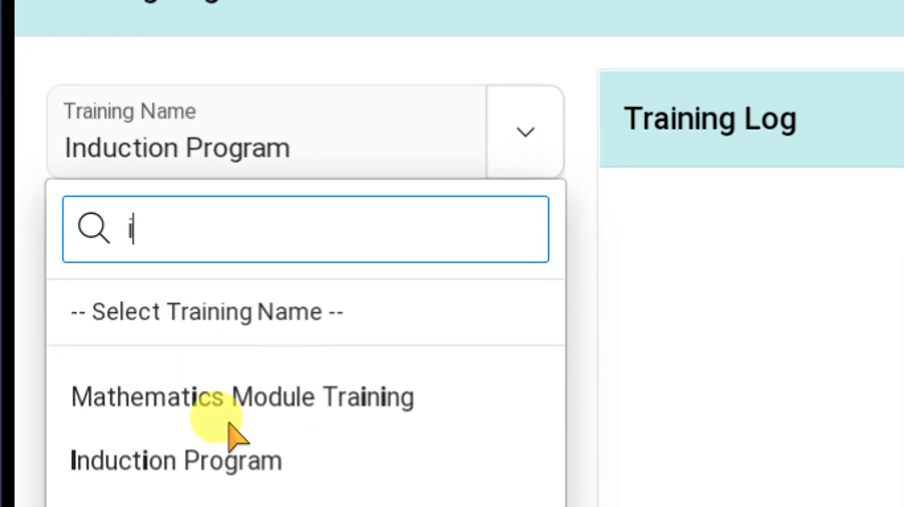
{"action": "scroll", "coordinate": [230, 431], "scroll_direction": "down", "scroll_amount": 5}
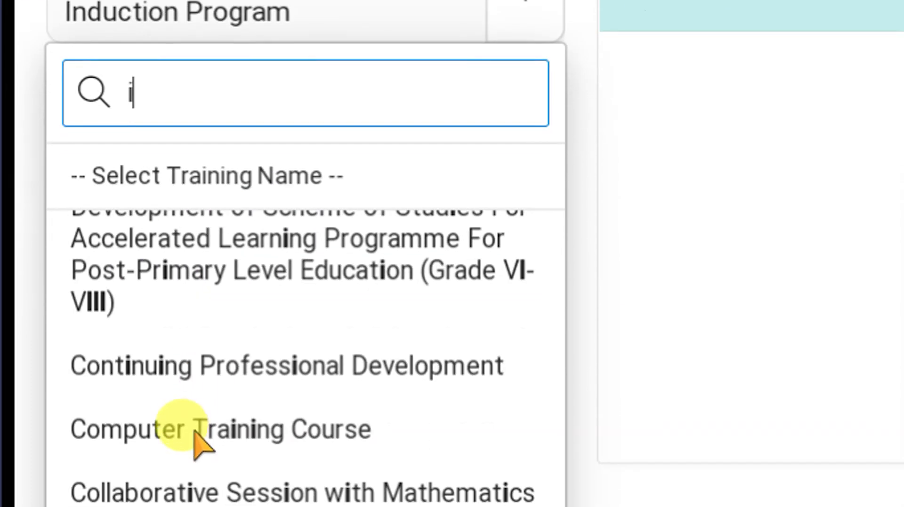
{"action": "scroll", "coordinate": [201, 400], "scroll_direction": "down", "scroll_amount": 5}
{"action": "type", "text": "n"}
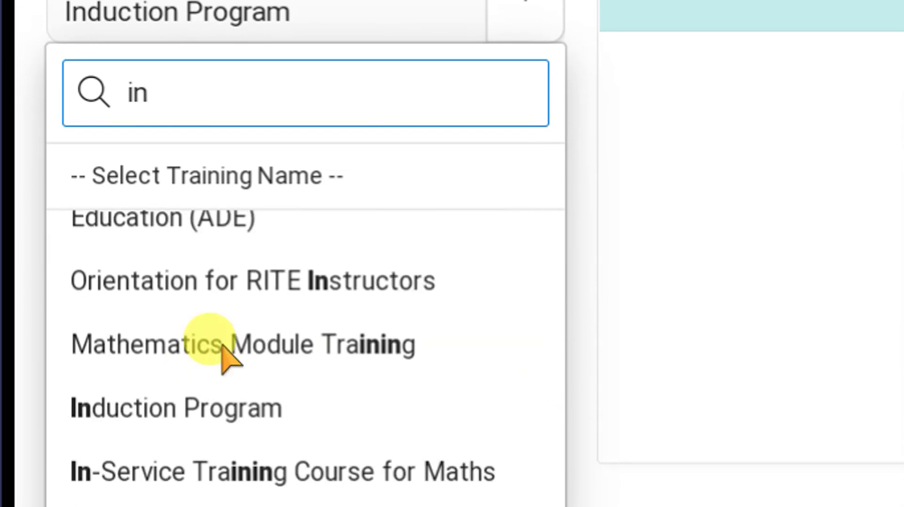
{"action": "left_click", "coordinate": [212, 418]}
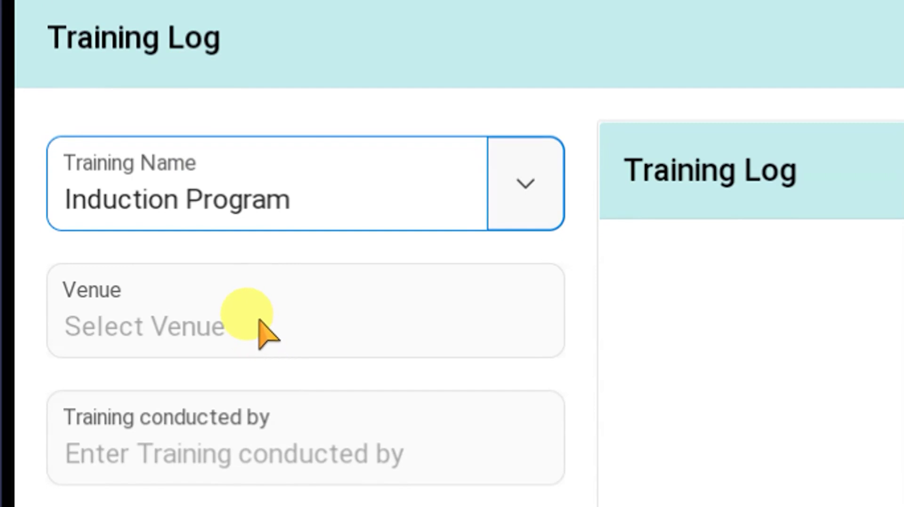
Review the training form's venue, conducted by, from and to date, trainer/trainee and local/foreign fields
{"action": "left_click", "coordinate": [263, 330]}
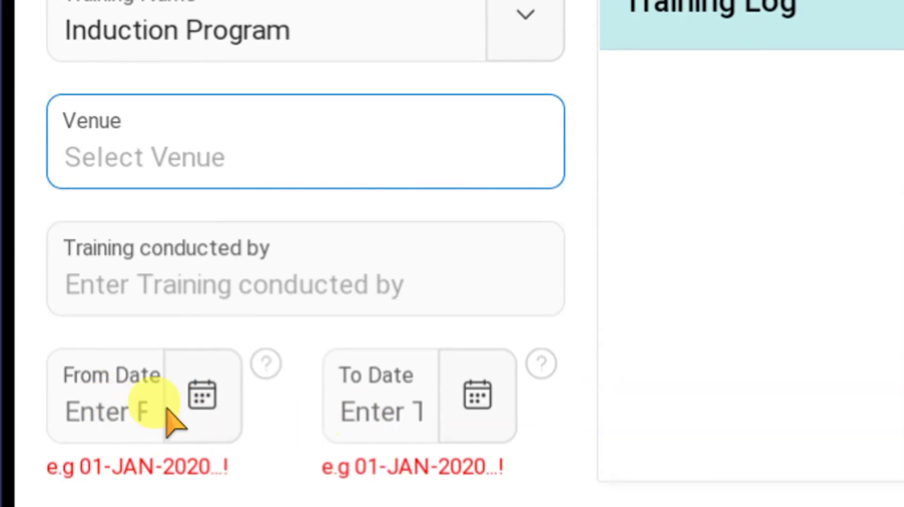
{"action": "scroll", "coordinate": [320, 431], "scroll_direction": "down", "scroll_amount": 3}
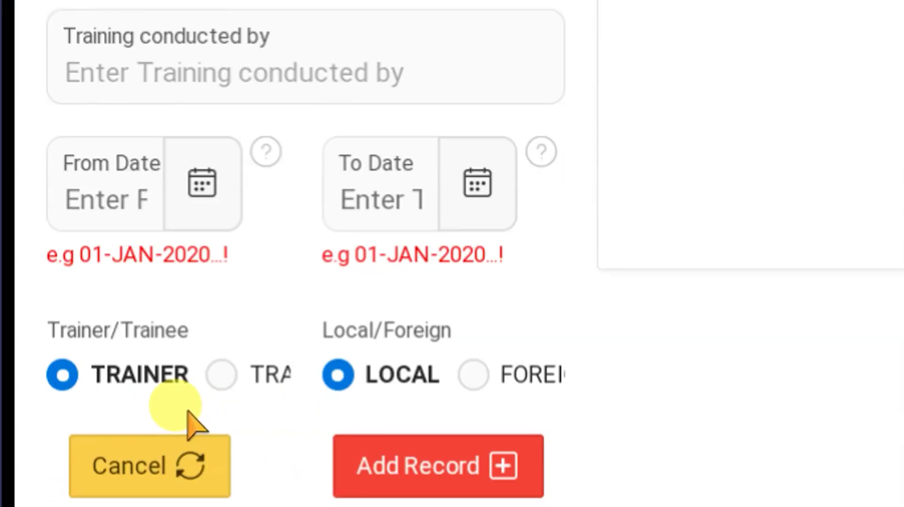